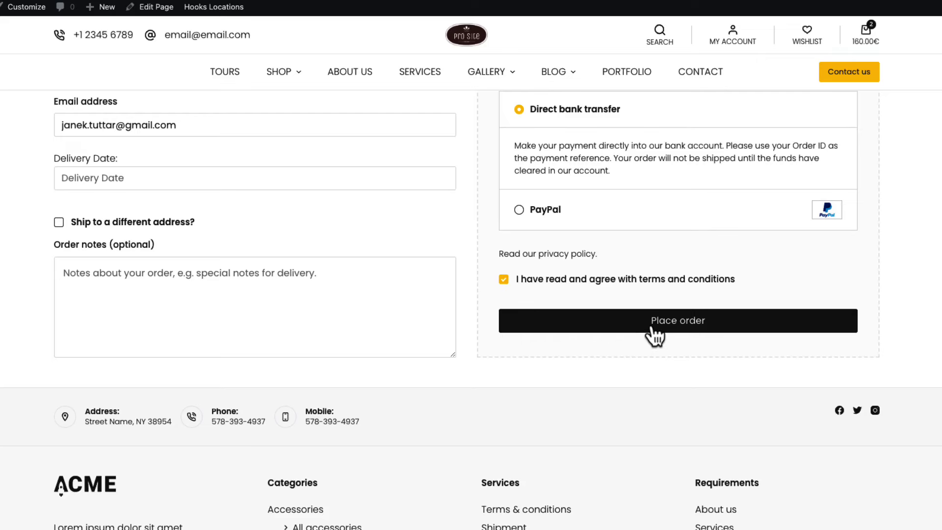
Place a test order, bulk-change the newest order to completed, then switch to the synced sheet.
left_click(652, 324)
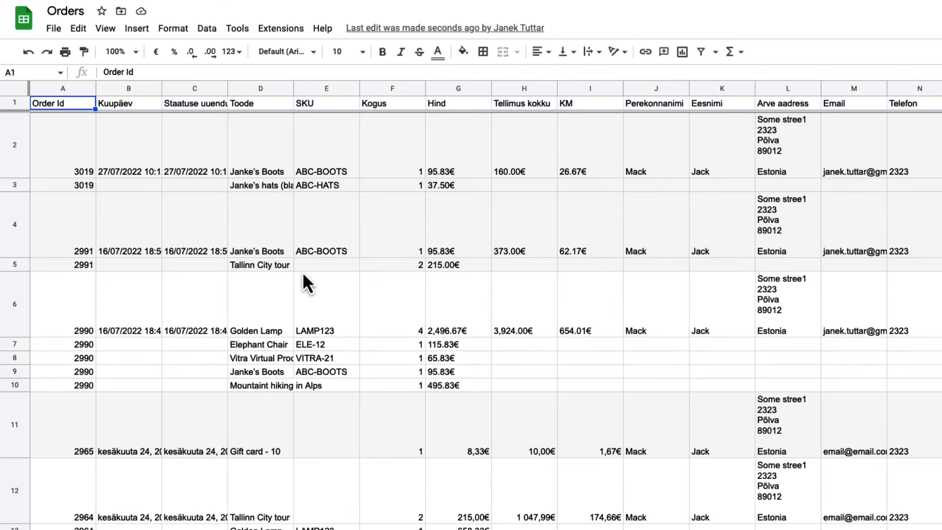
left_click(14, 150)
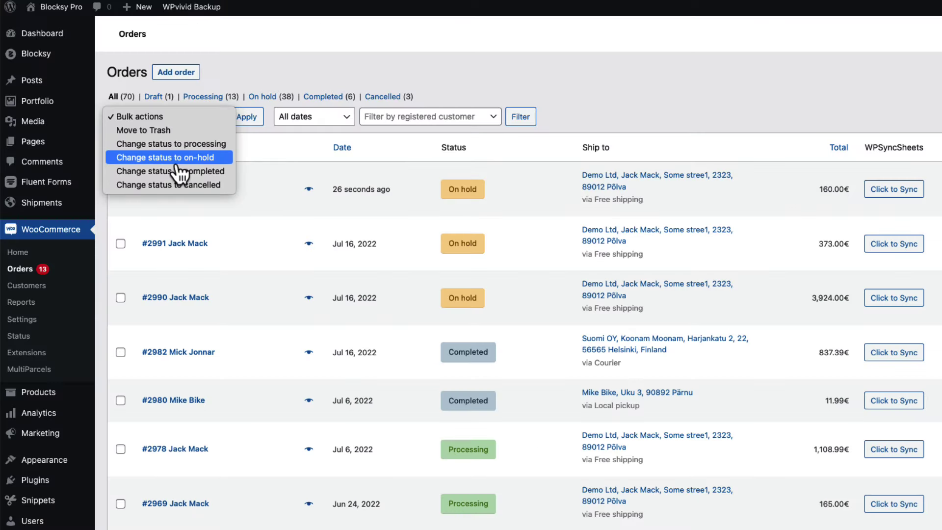
left_click(191, 172)
left_click(243, 118)
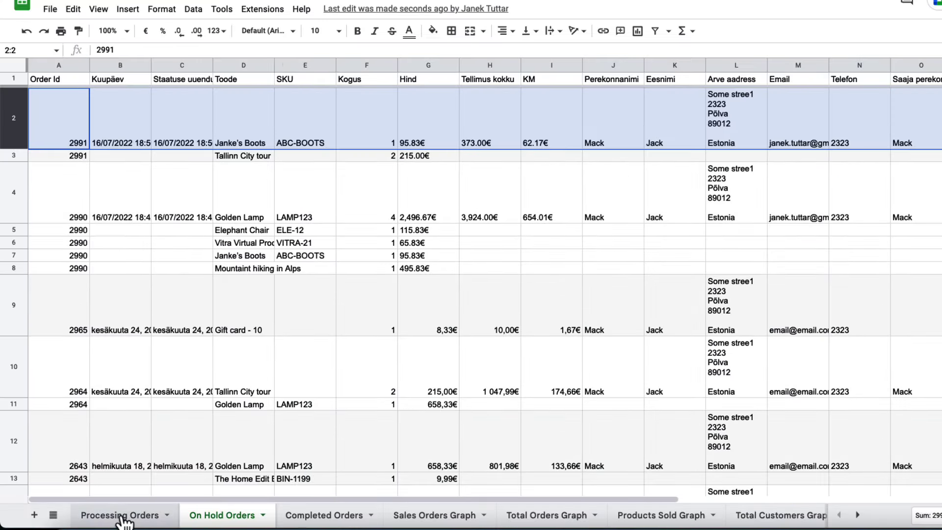
left_click(123, 515)
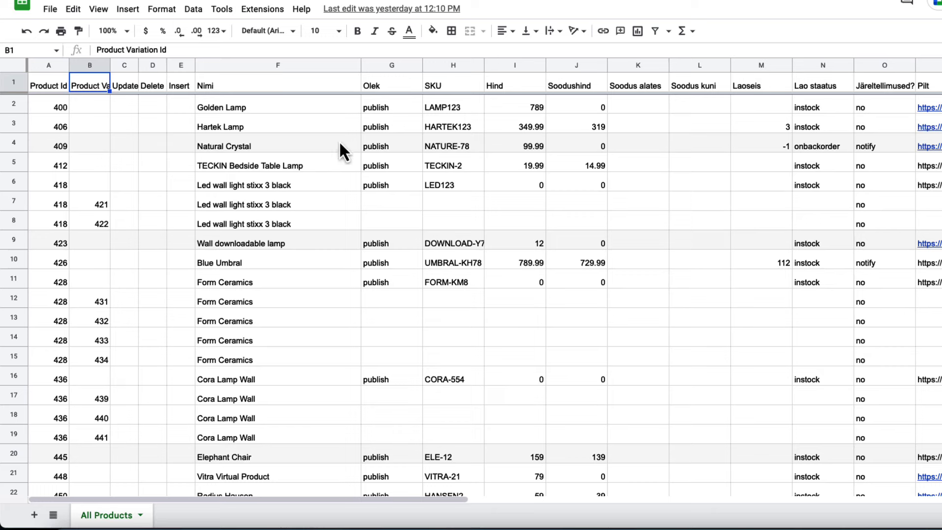
Enter 749 as Golden Lamp's price in I2 and 2 as Hartek Lamp's stock in M3.
left_click(541, 107)
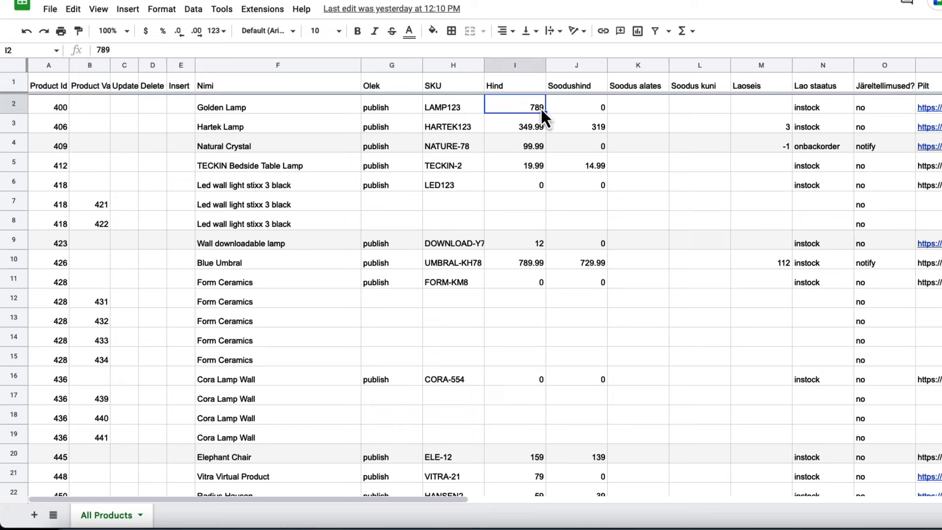
type("749")
left_click(646, 142)
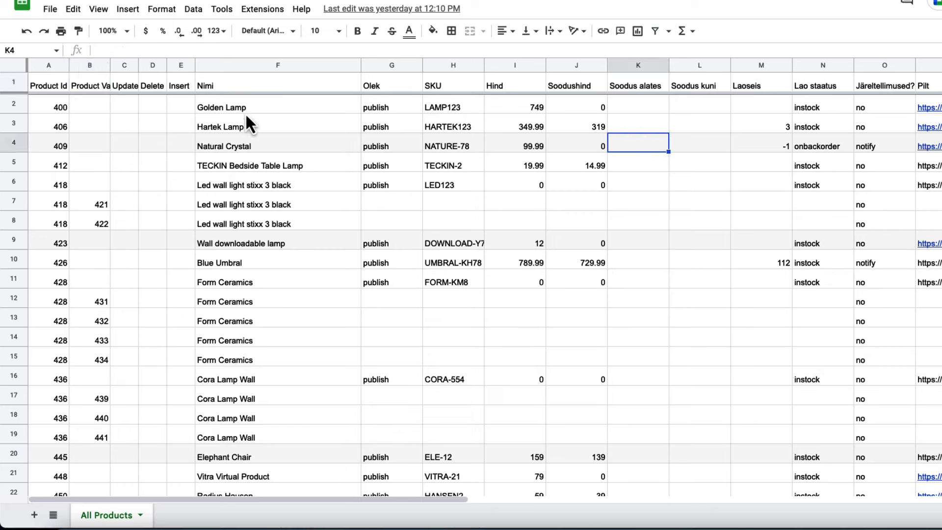
left_click(784, 127)
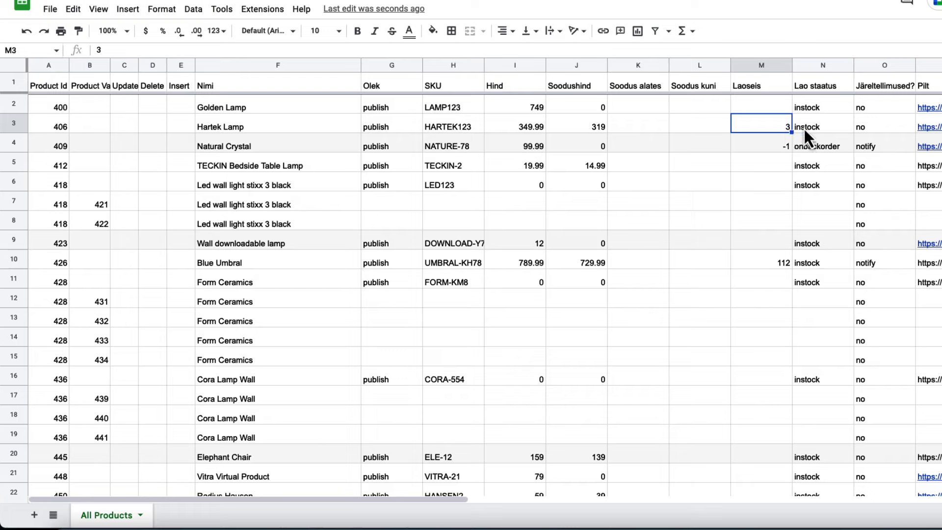
type("2")
left_click(224, 145)
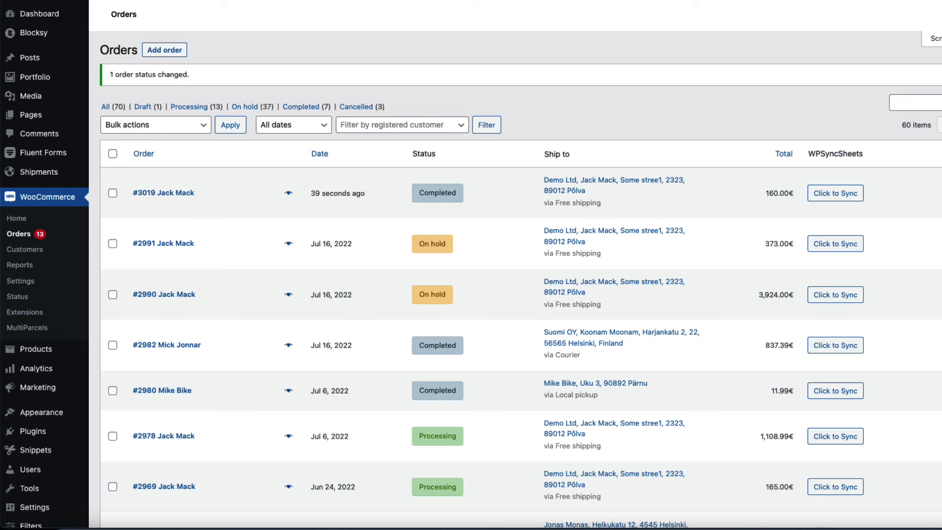
Open All Products and confirm Golden Lamp shows 749.00€ and Hartek Lamp shows stock 2.
scroll(59, 218, "down", 7)
mouse_move(59, 218)
left_click(126, 219)
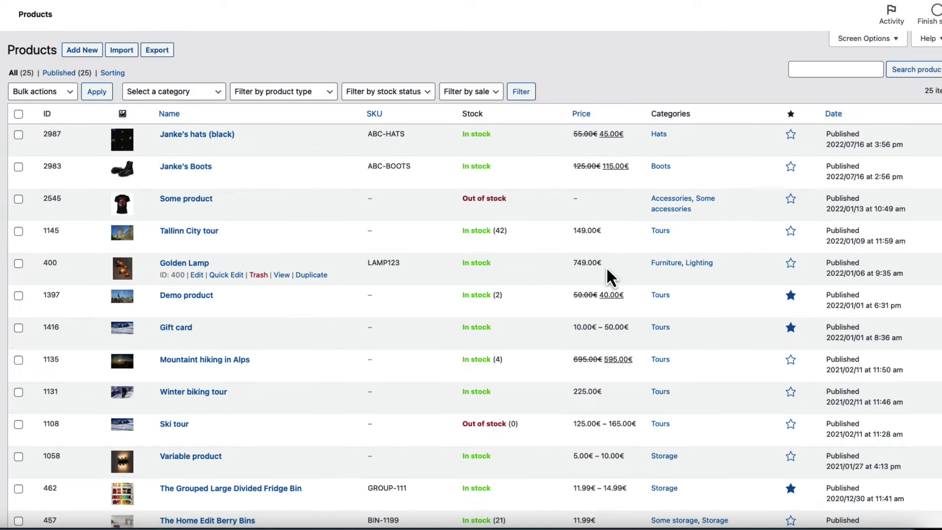
left_click_drag(606, 267, 574, 267)
scroll(545, 414, "down", 10)
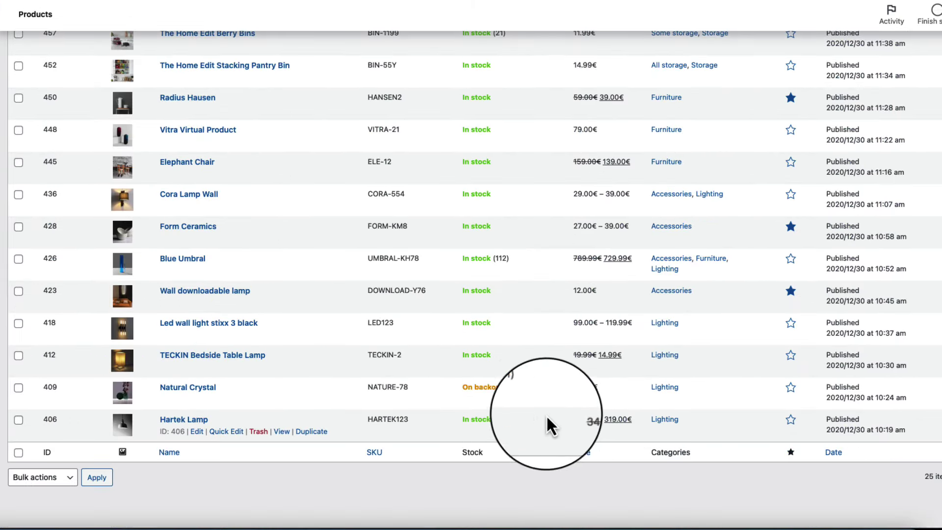
left_click_drag(505, 420, 460, 422)
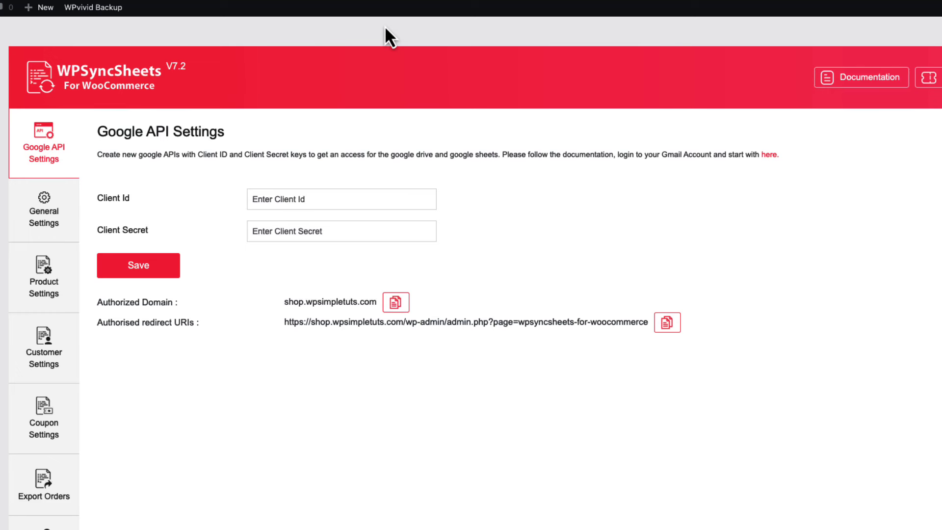
scroll(515, 176, "down", 5)
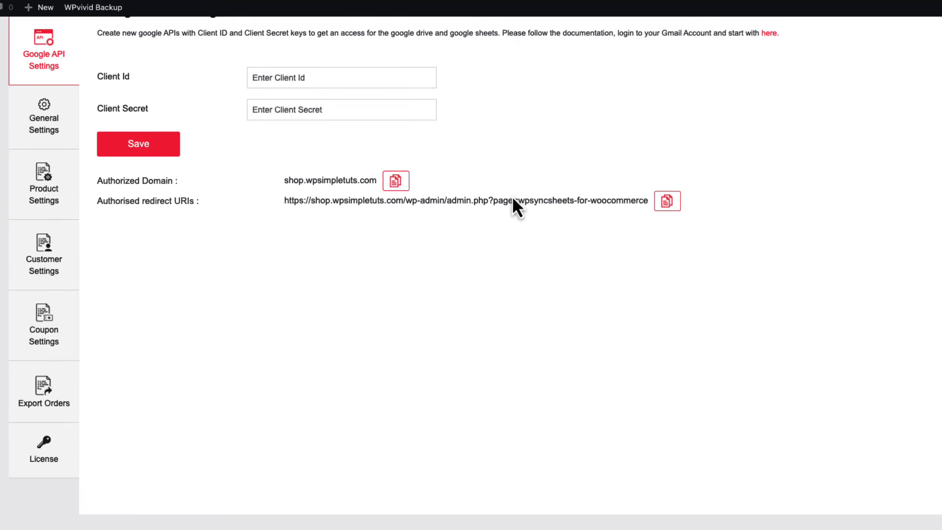
left_click(44, 453)
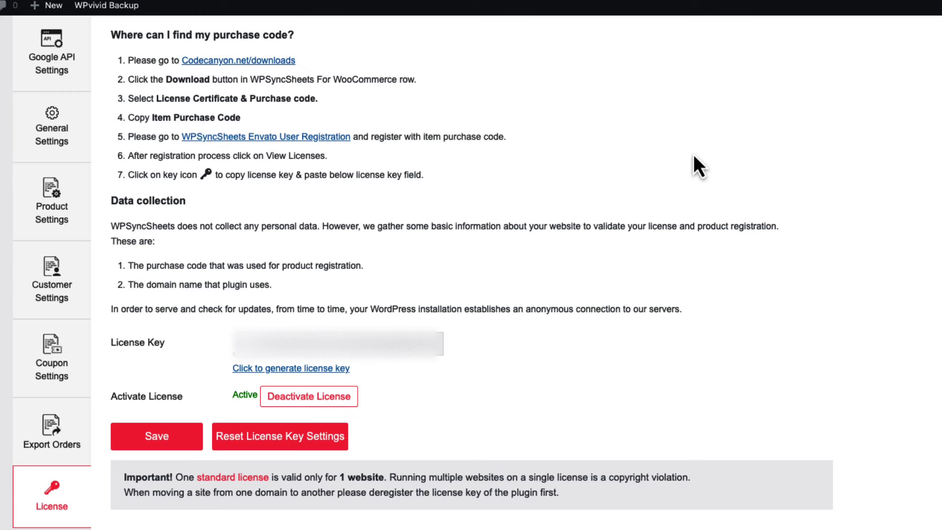
left_click(52, 53)
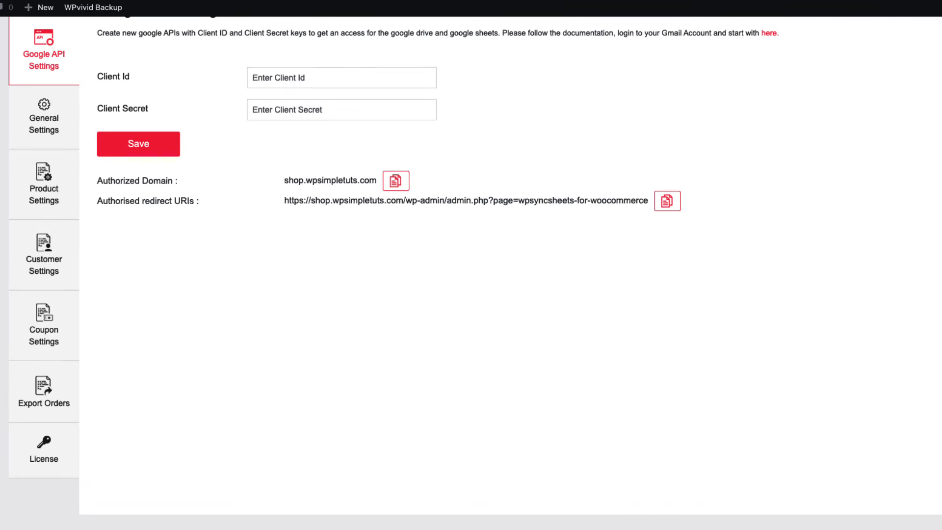
scroll(605, 257, "up", 3)
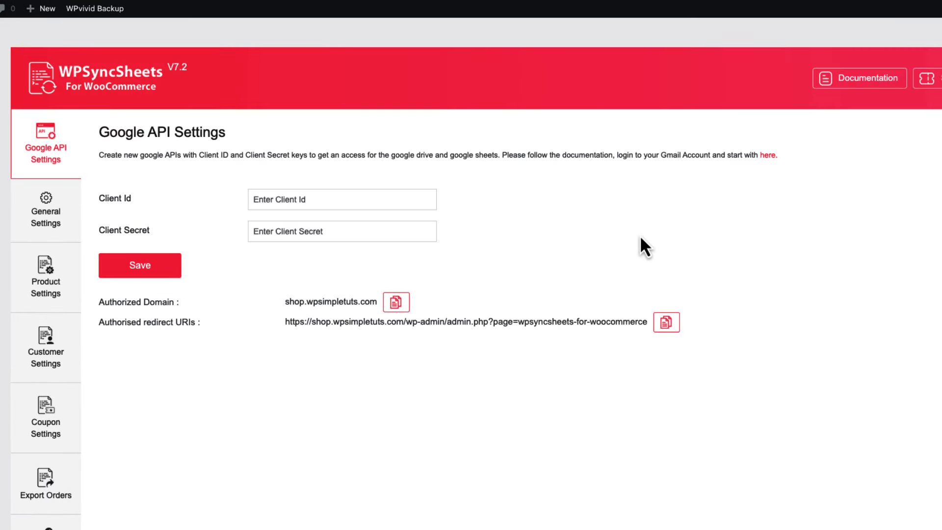
left_click(848, 79)
Open the WPSyncSheets Google API credentials guide and follow its link to Google Cloud.
left_click(768, 156)
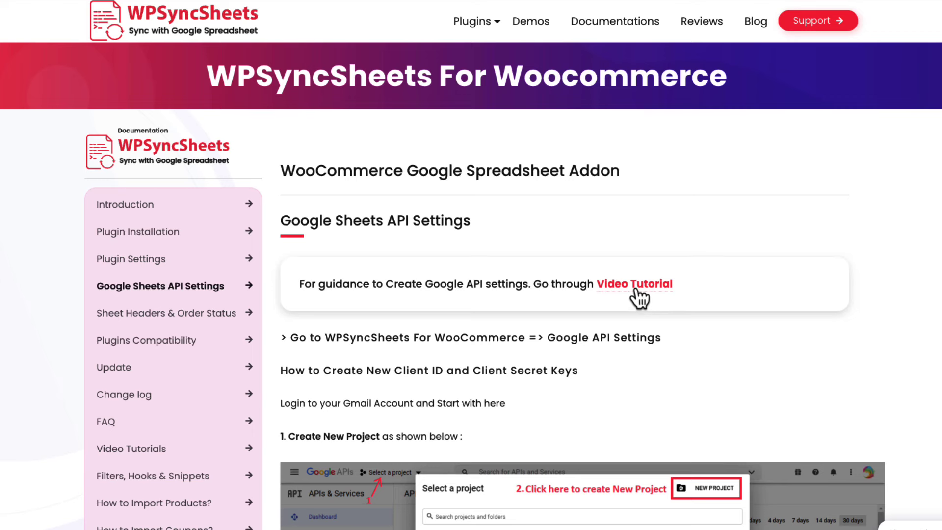
scroll(832, 273, "down", 1)
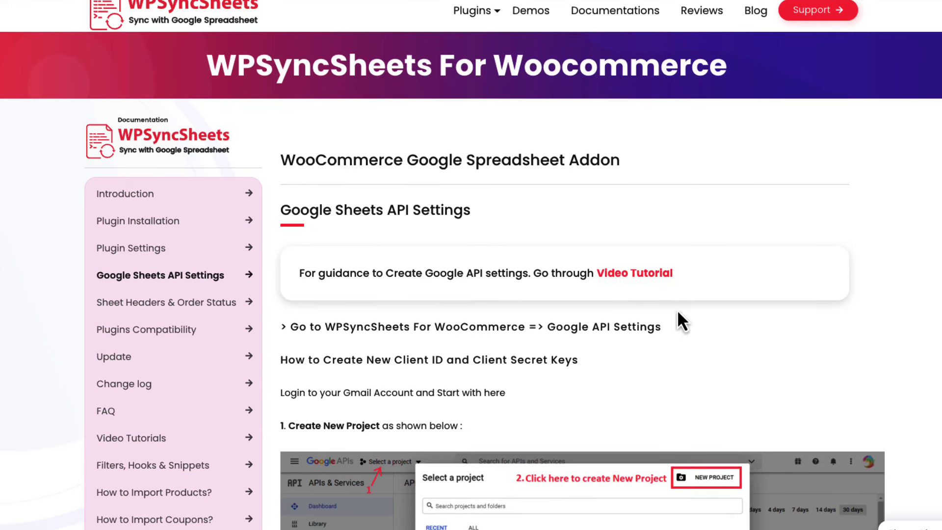
left_click(495, 395)
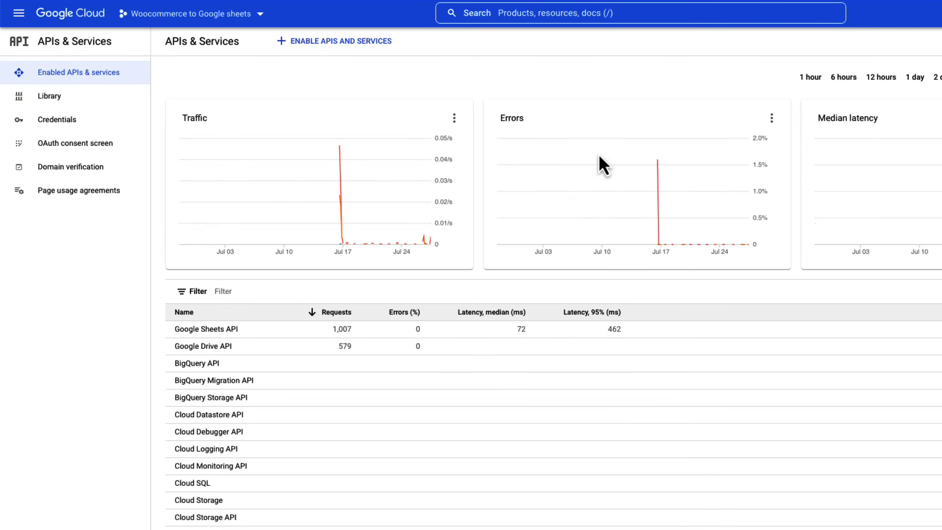
Create a Google Cloud project called Woosheets and switch to it.
scroll(466, 89, "down", 2)
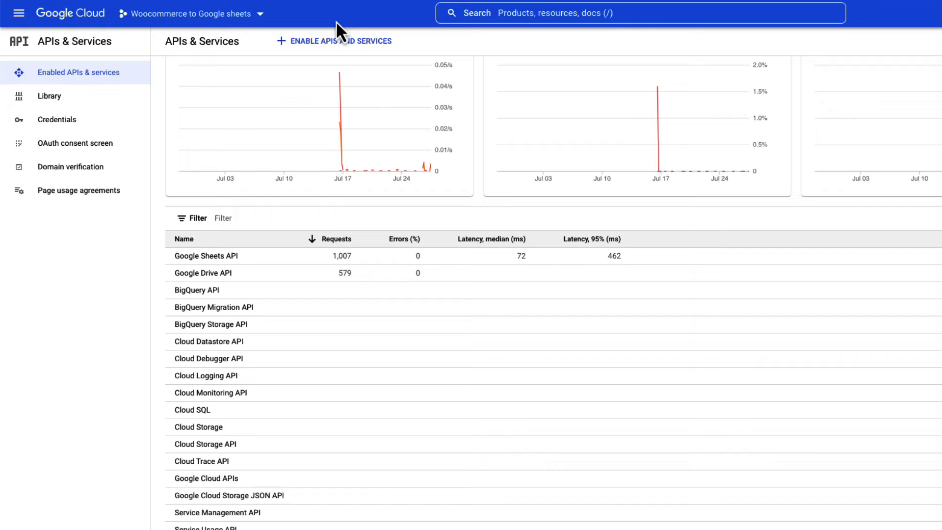
left_click(224, 22)
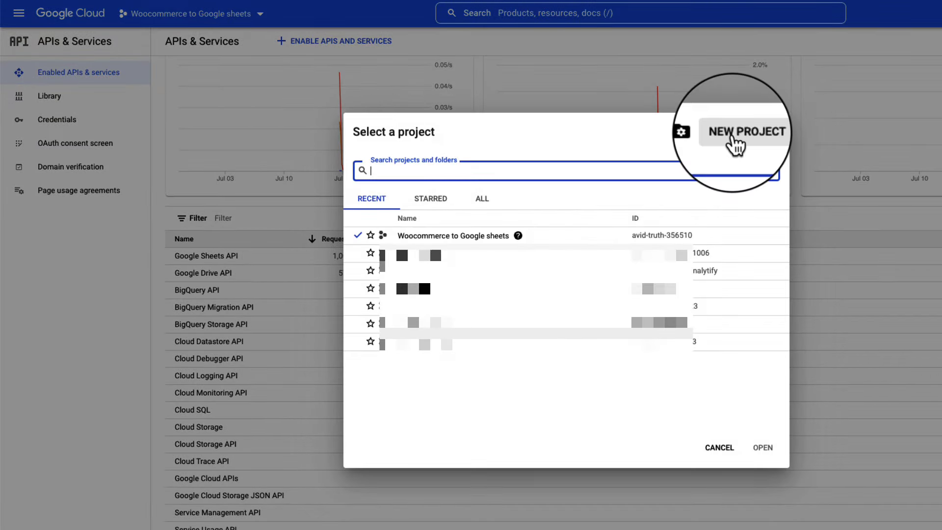
left_click(733, 142)
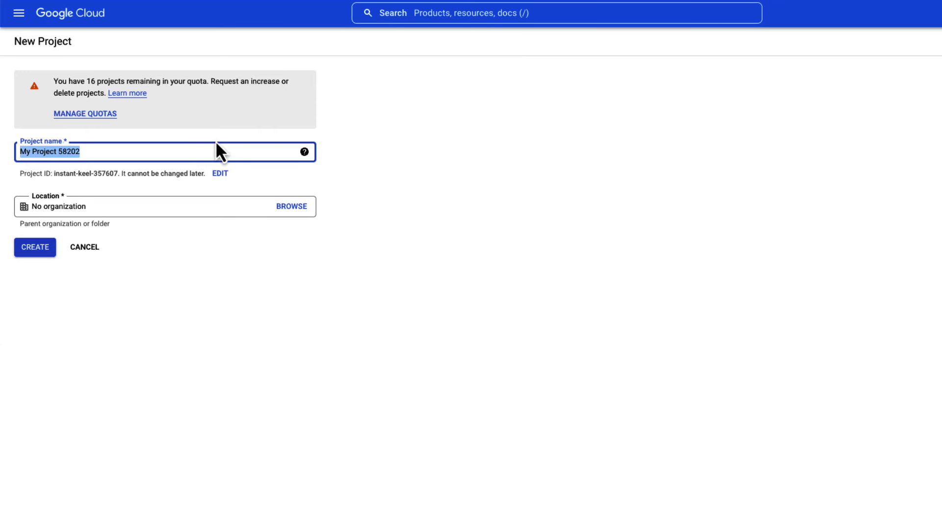
type("Woosheets")
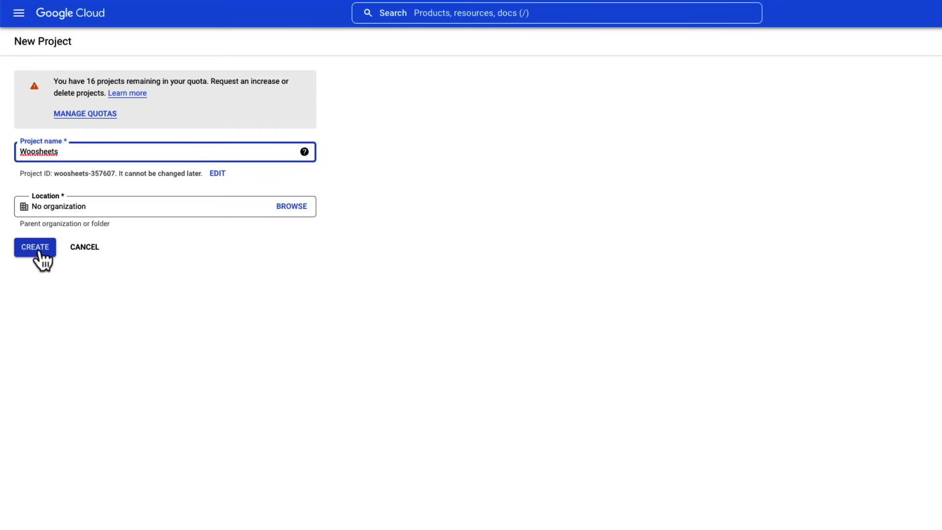
left_click(37, 250)
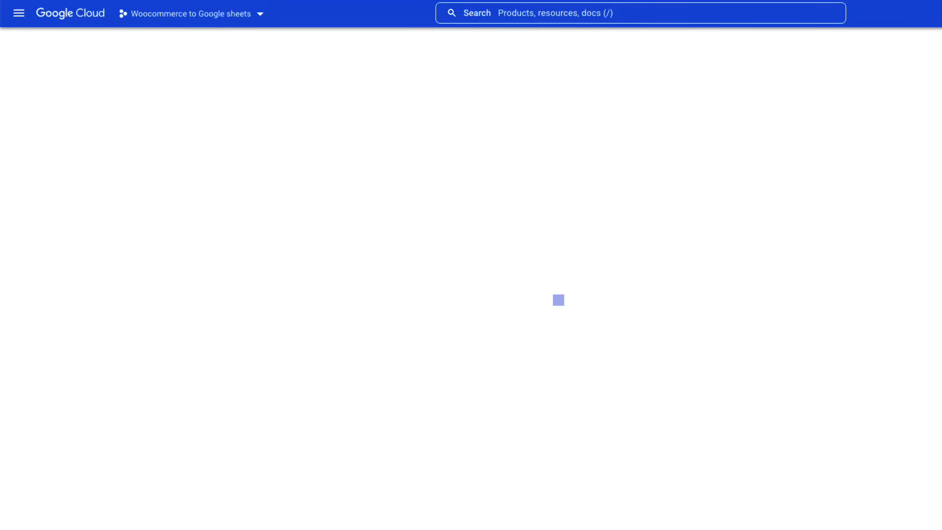
left_click(225, 13)
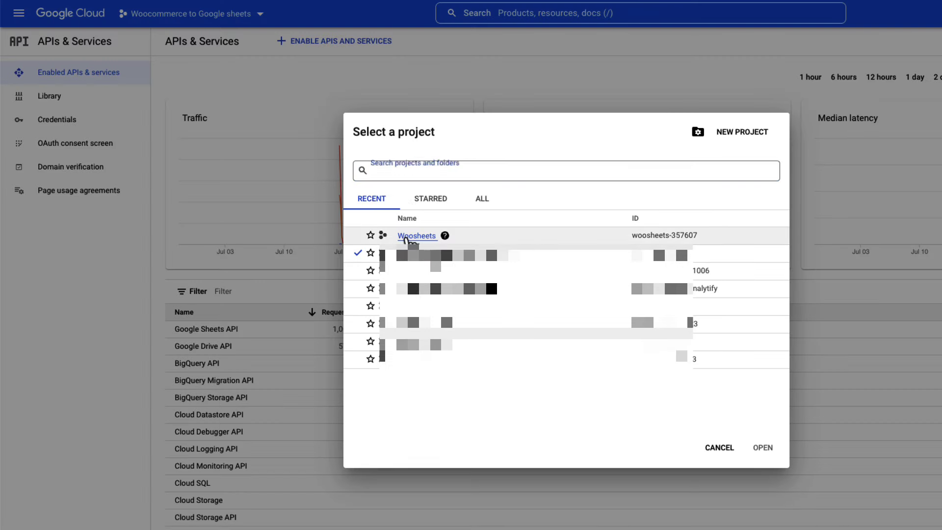
left_click(427, 236)
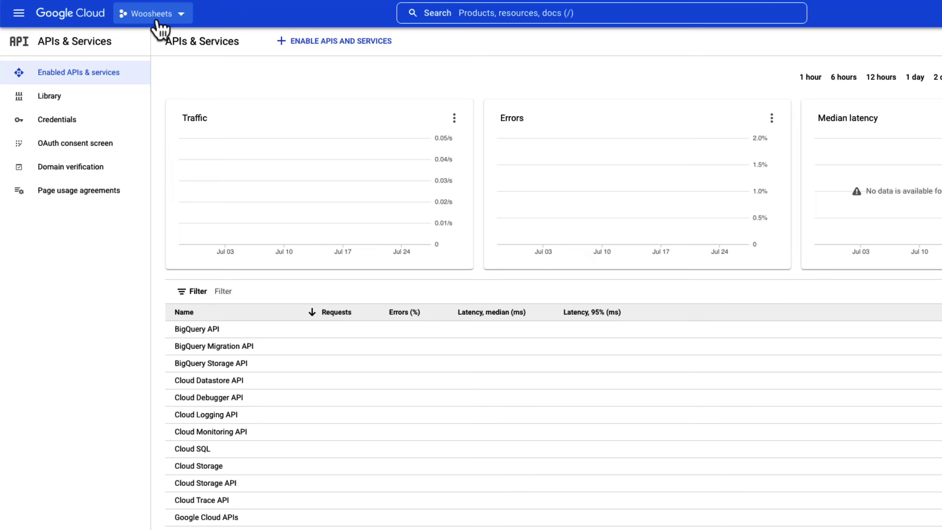
Find the Google Drive API in the API library and enable it.
left_click(326, 43)
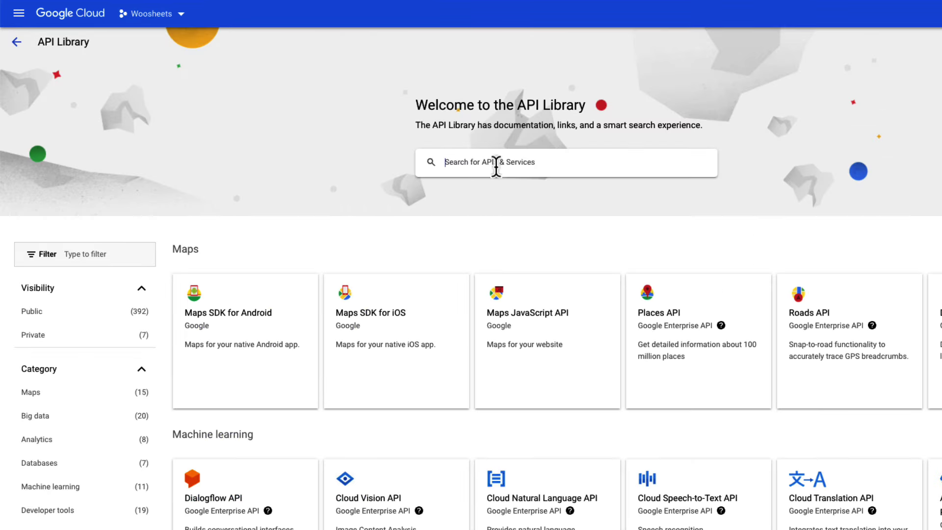
left_click(496, 165)
type("google drive")
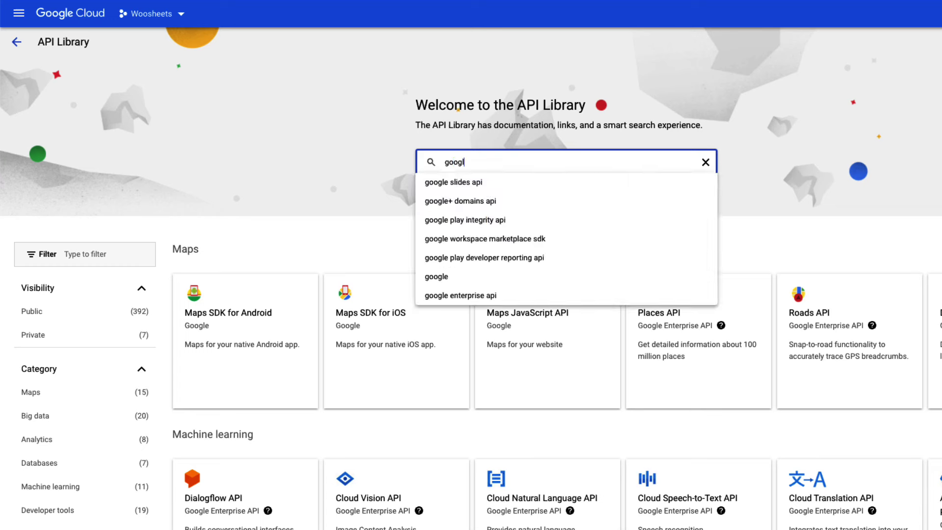
key("Return")
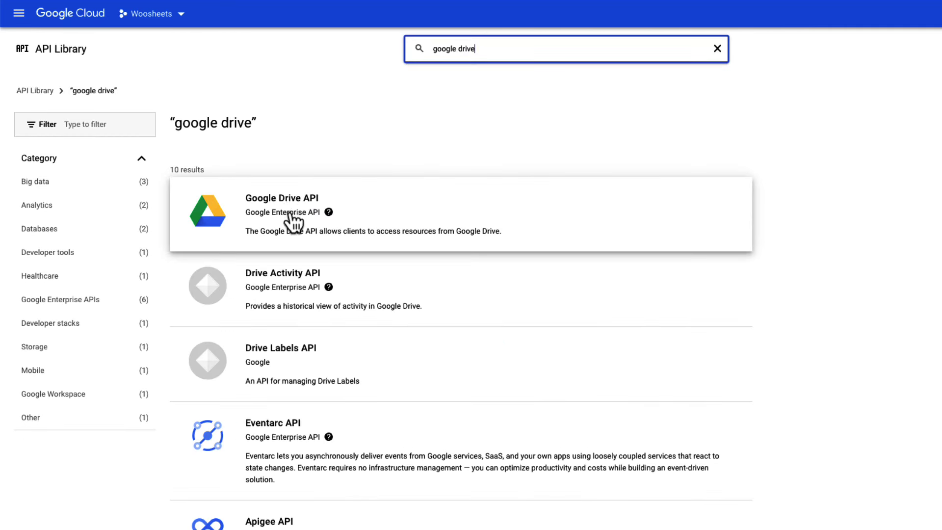
left_click(292, 211)
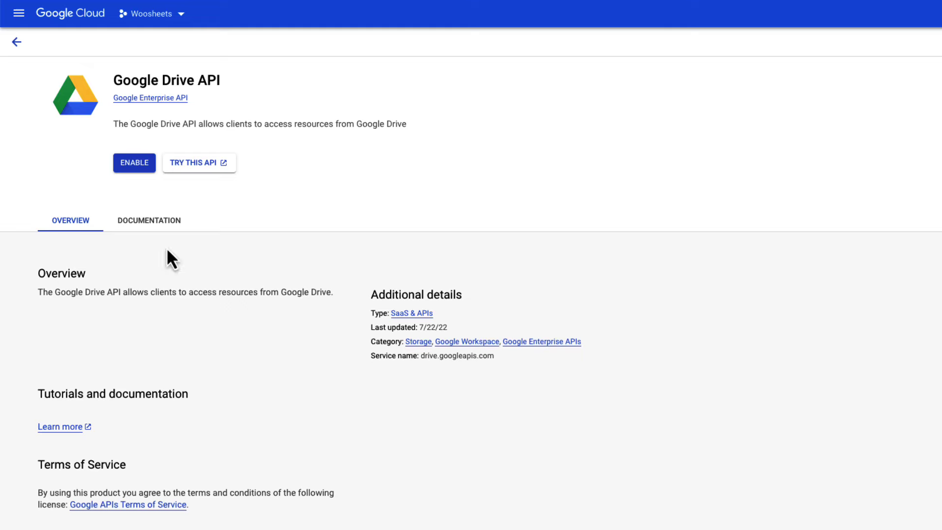
left_click(135, 166)
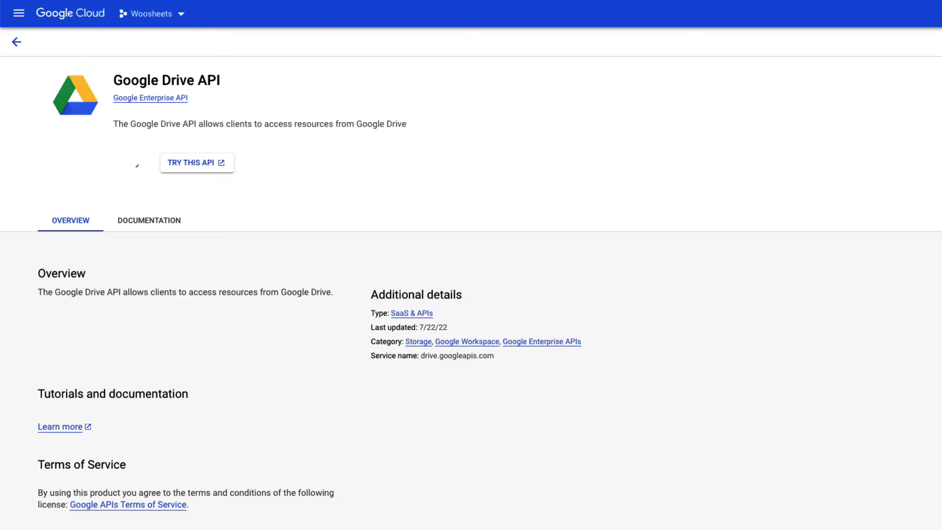
Find the Google Sheets API in the library and enable it.
left_click(57, 100)
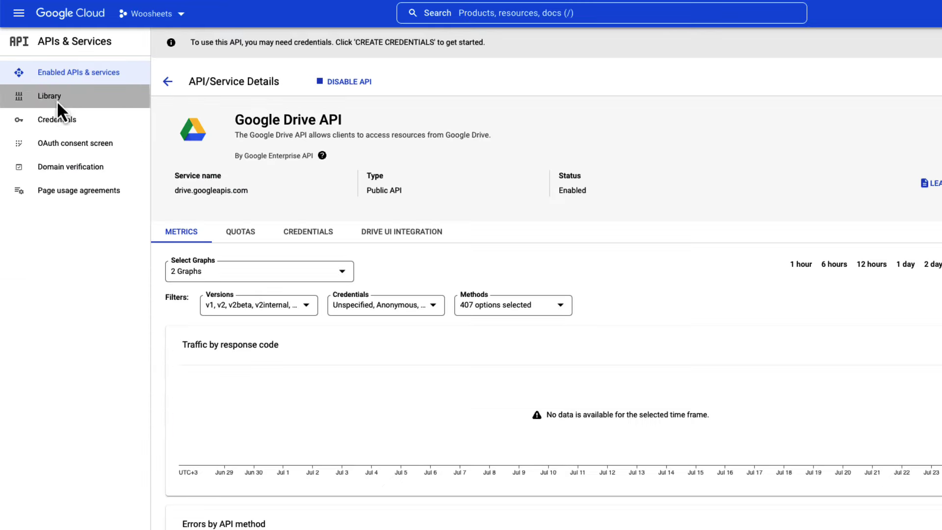
left_click(492, 168)
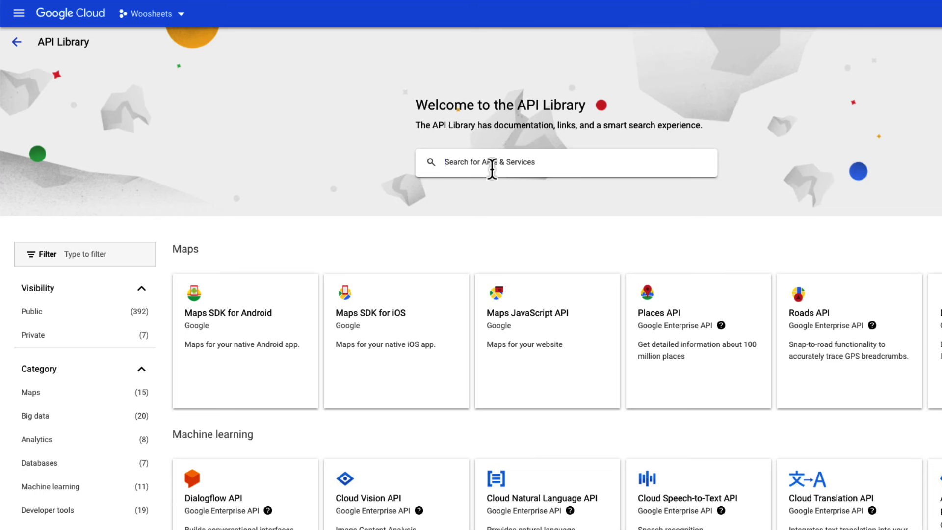
type("google sheets")
key("Return")
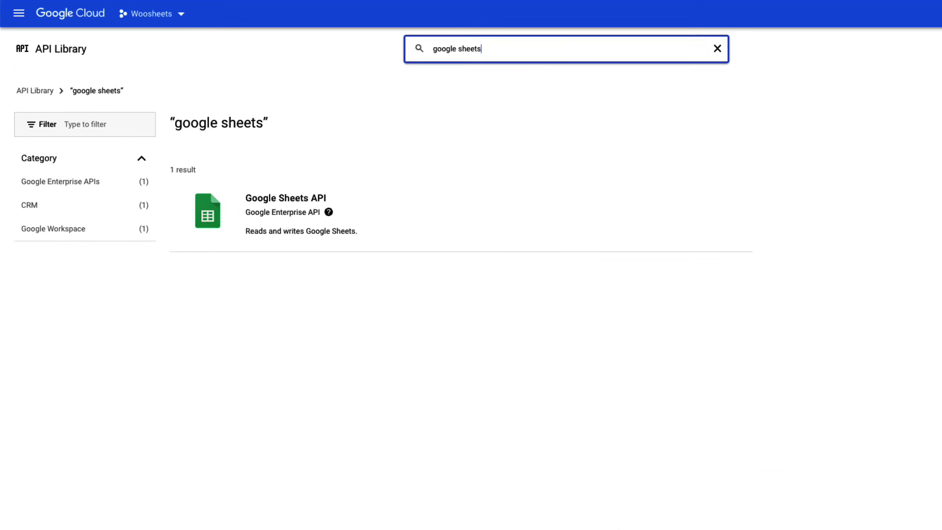
left_click(273, 212)
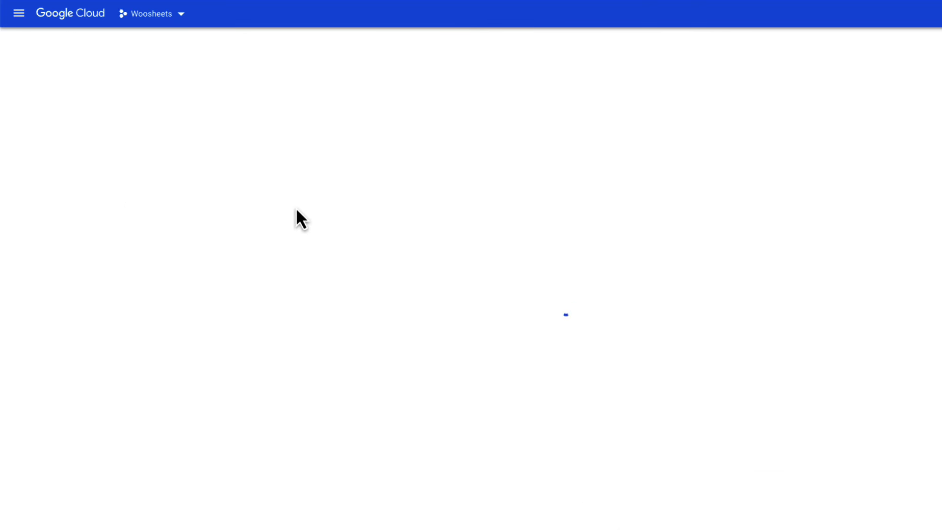
left_click(138, 176)
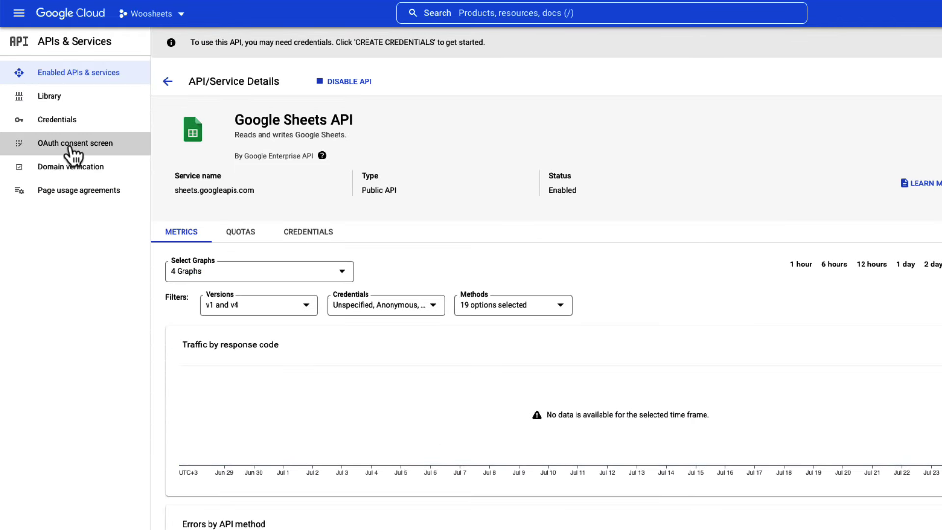
Create an External OAuth consent screen app named Woocommerce-sheets.
left_click(70, 148)
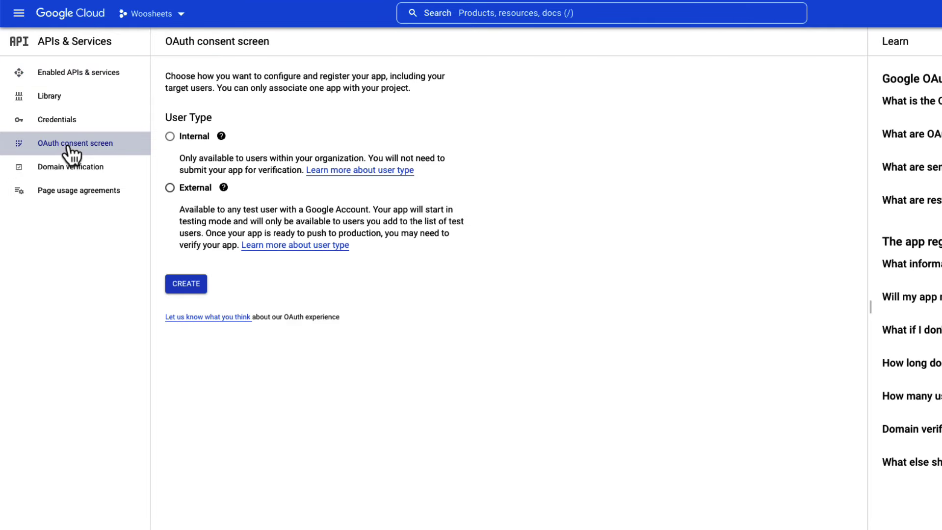
left_click(198, 194)
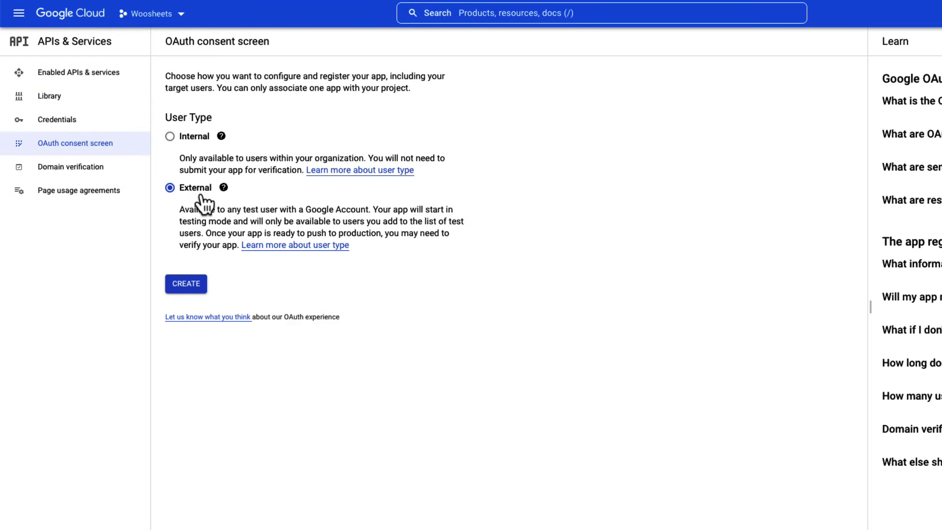
left_click(194, 287)
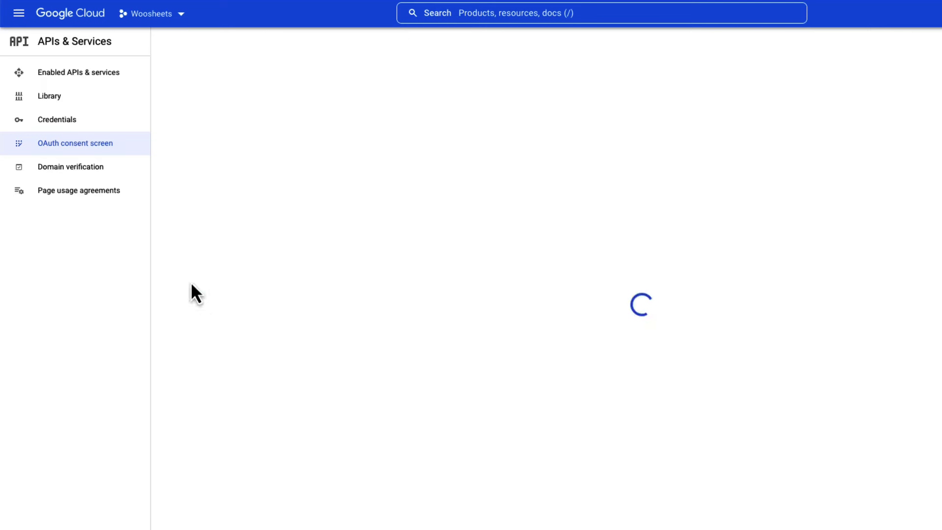
left_click(252, 187)
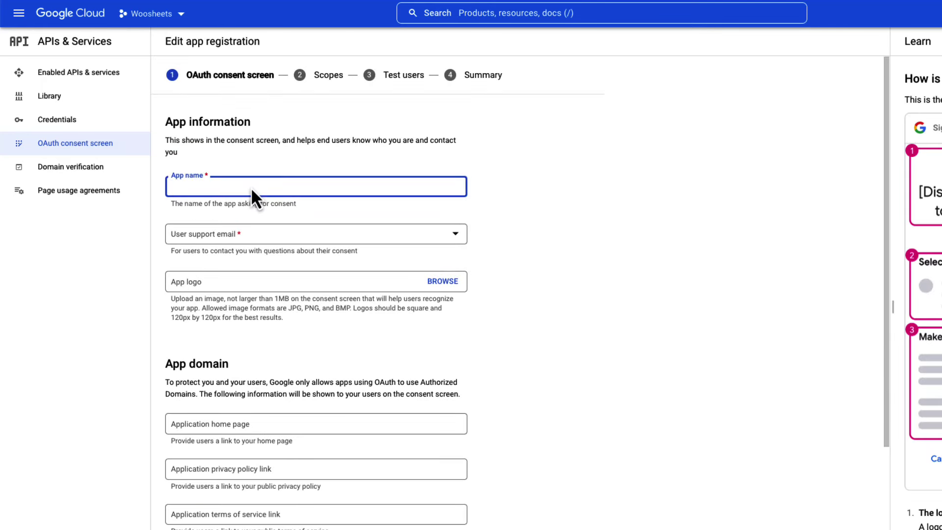
type("Woocommerce-sheets")
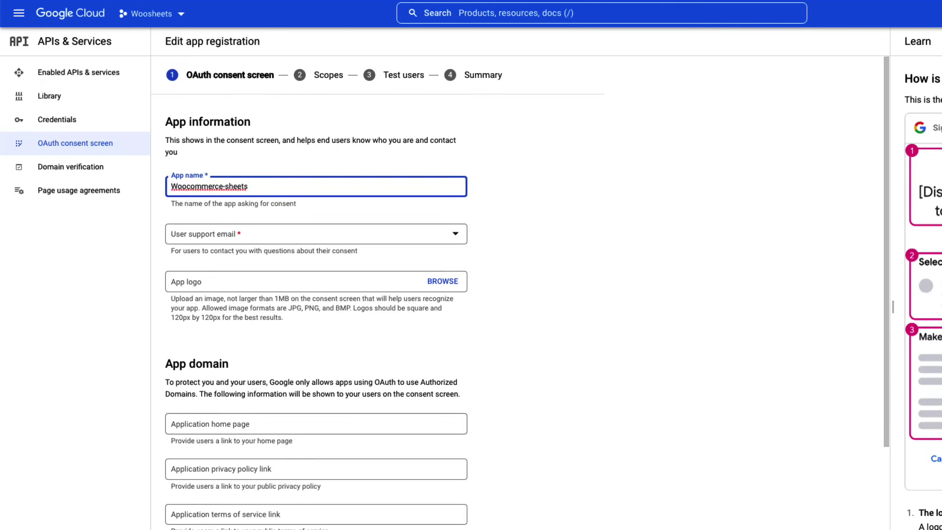
Choose the support email, add authorized domain wpsimpletuts.com, enter the developer contact email, and save.
left_click(248, 239)
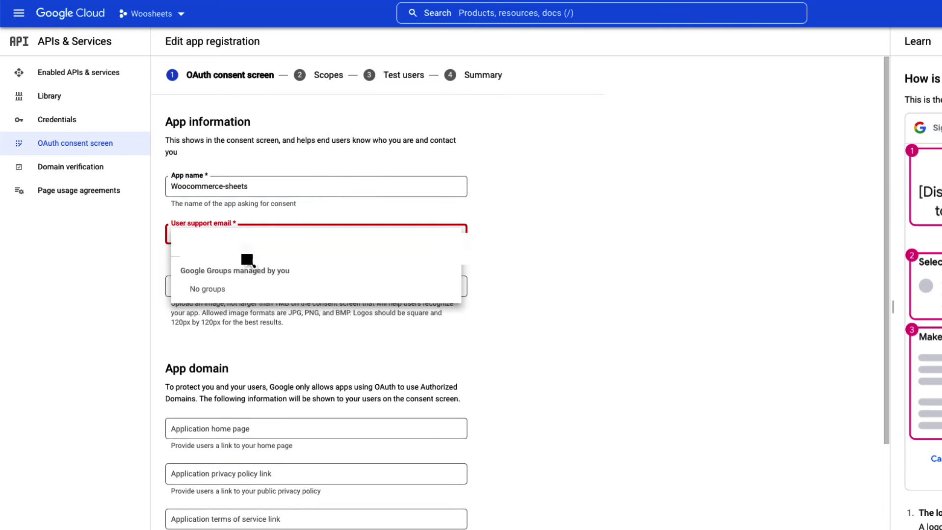
left_click(248, 246)
scroll(579, 235, "down", 4)
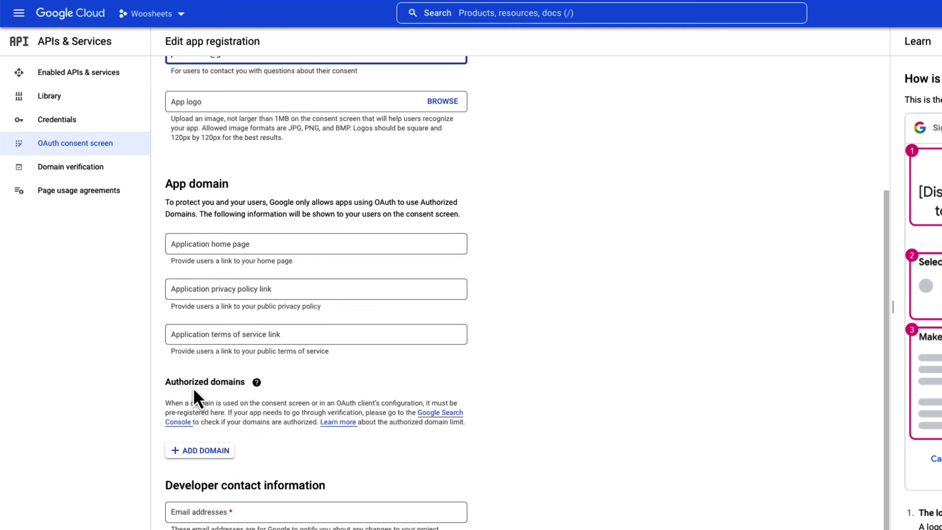
left_click(190, 451)
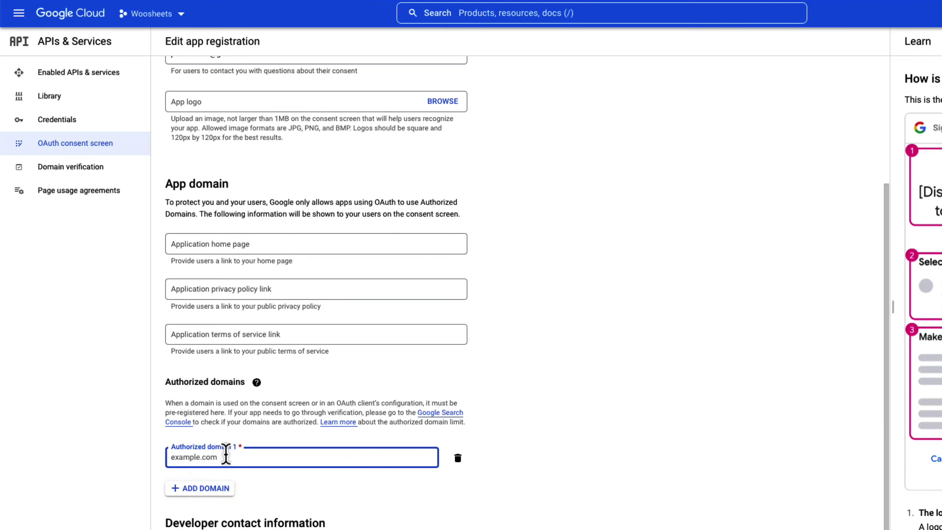
type("wpsimpletuts.com")
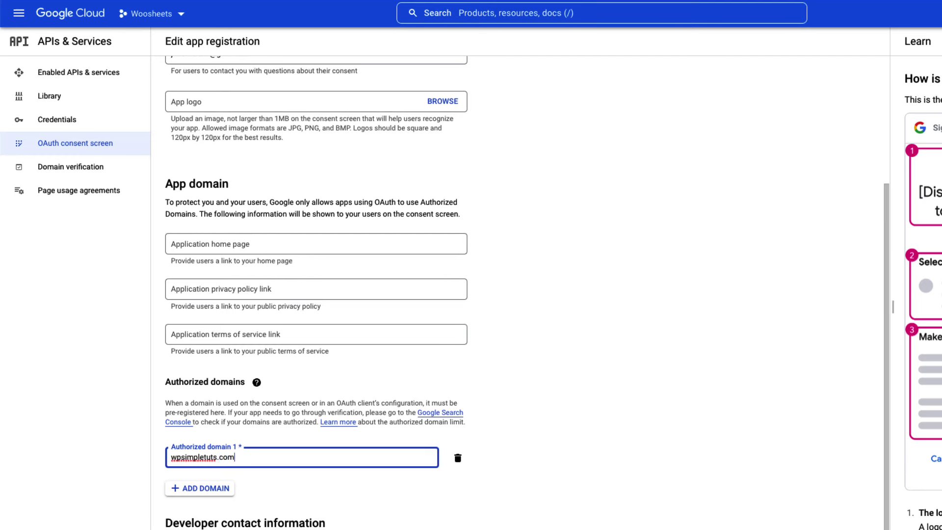
scroll(514, 346, "down", 2)
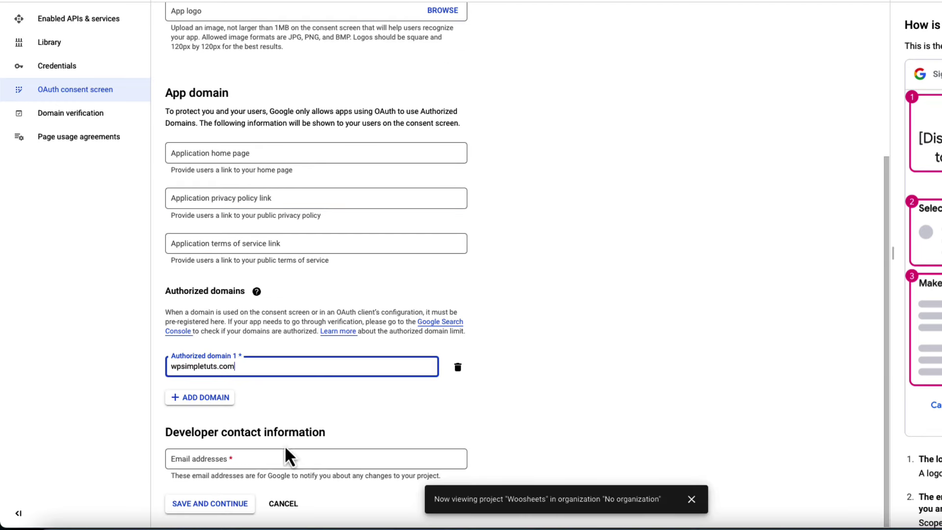
left_click(224, 458)
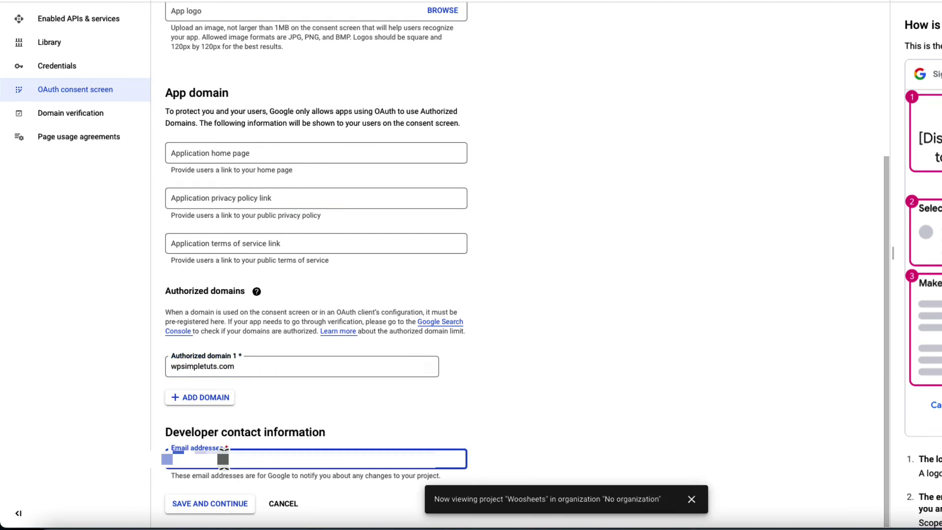
left_click(214, 505)
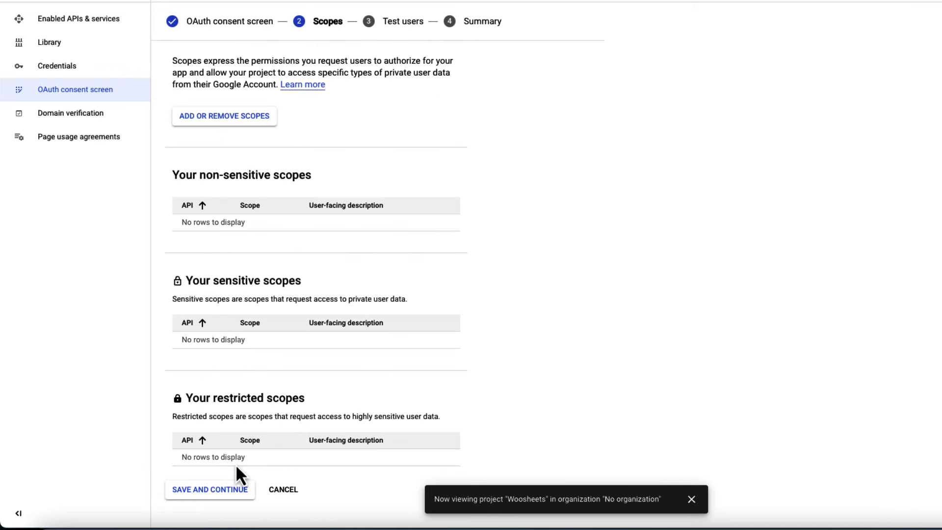
Skip scopes and test users, then publish the Woocommerce-sheets app to production.
left_click(202, 490)
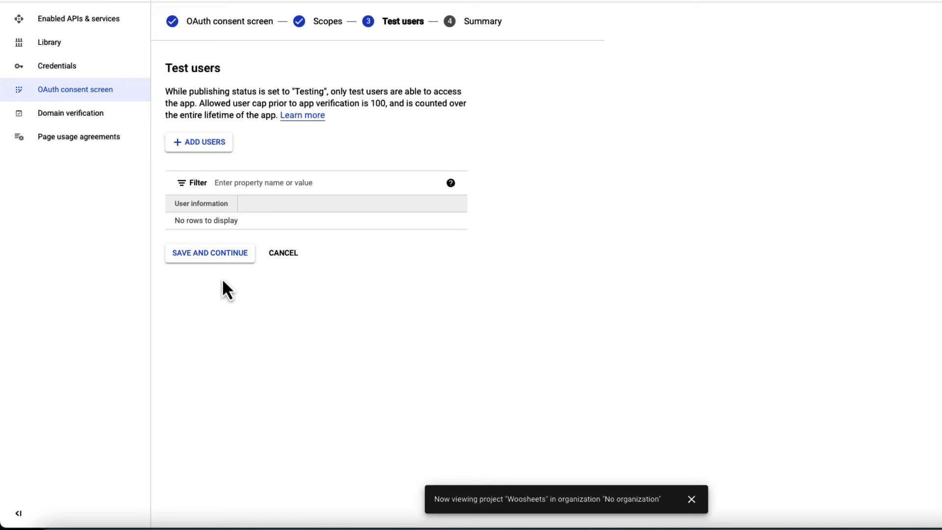
left_click(212, 255)
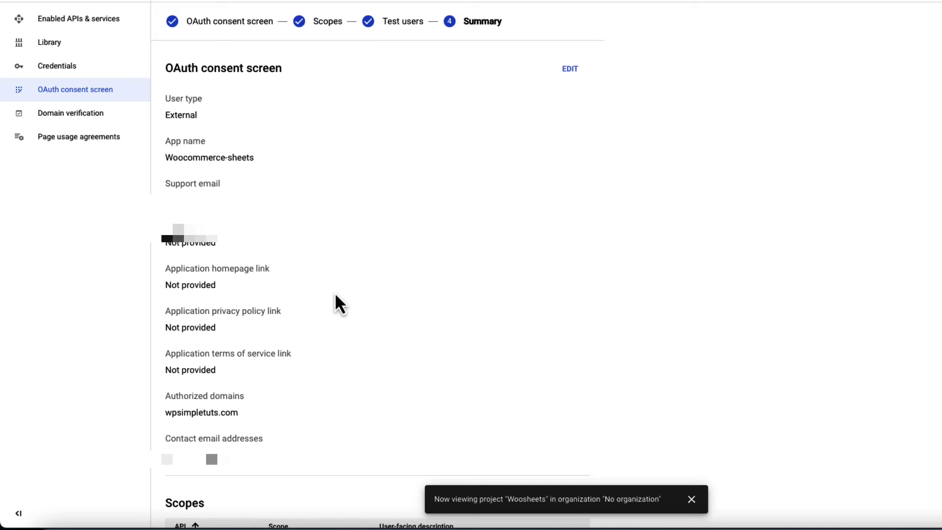
scroll(400, 389, "down", 5)
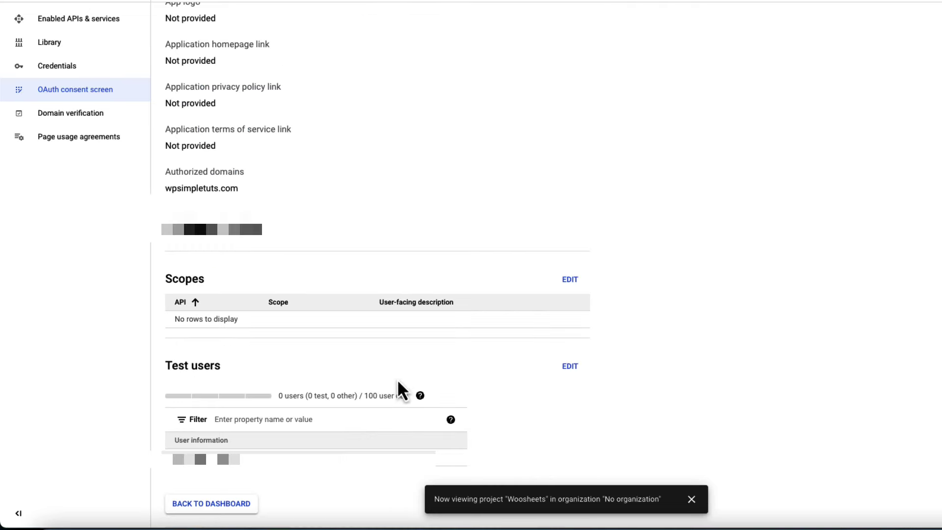
left_click(206, 504)
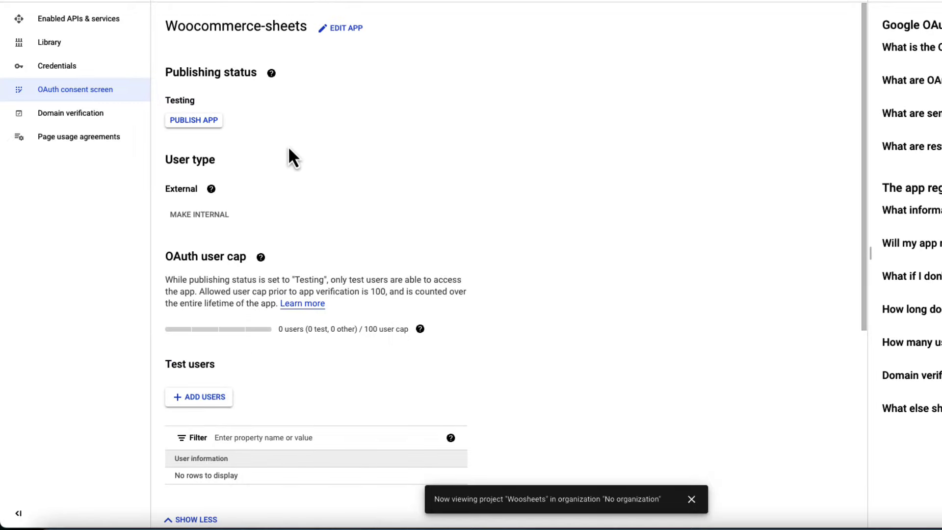
left_click(196, 122)
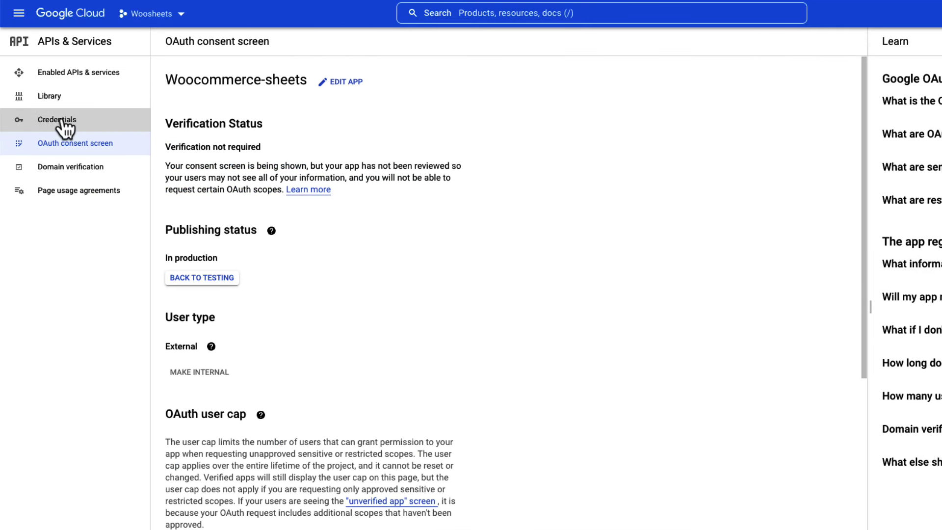
Start a Web application OAuth client ID in Credentials and name it Woosheets.
left_click(62, 123)
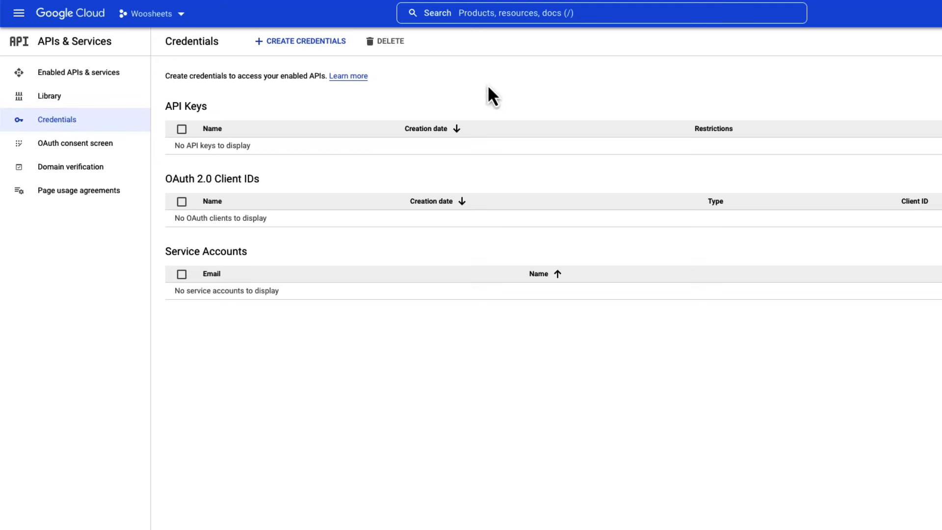
left_click(303, 47)
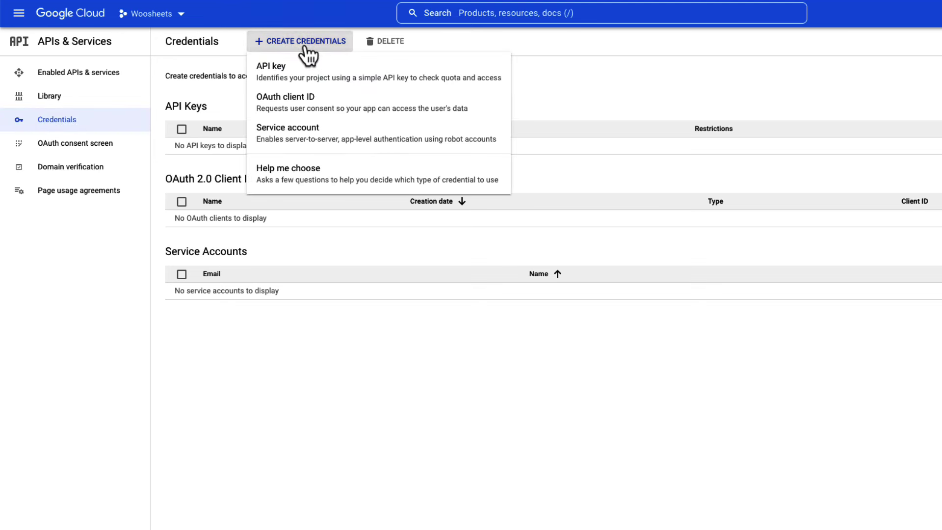
left_click(294, 110)
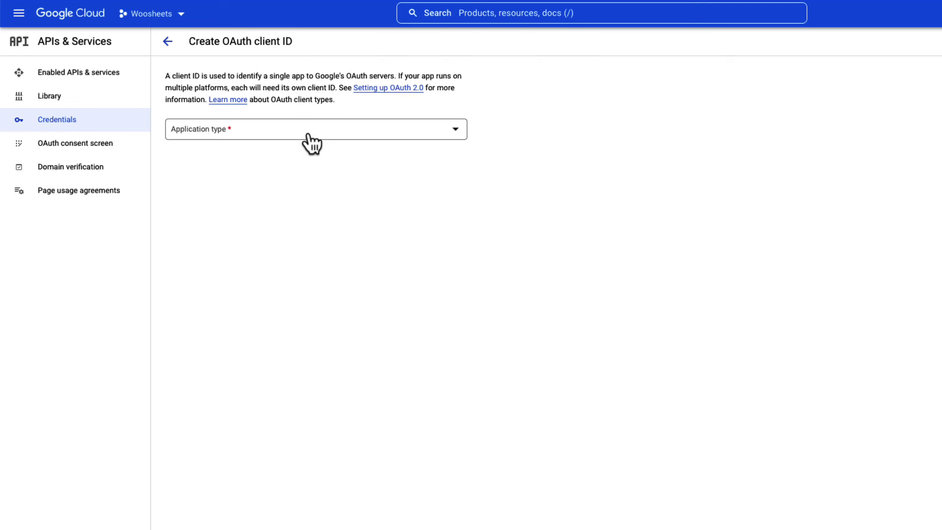
left_click(306, 133)
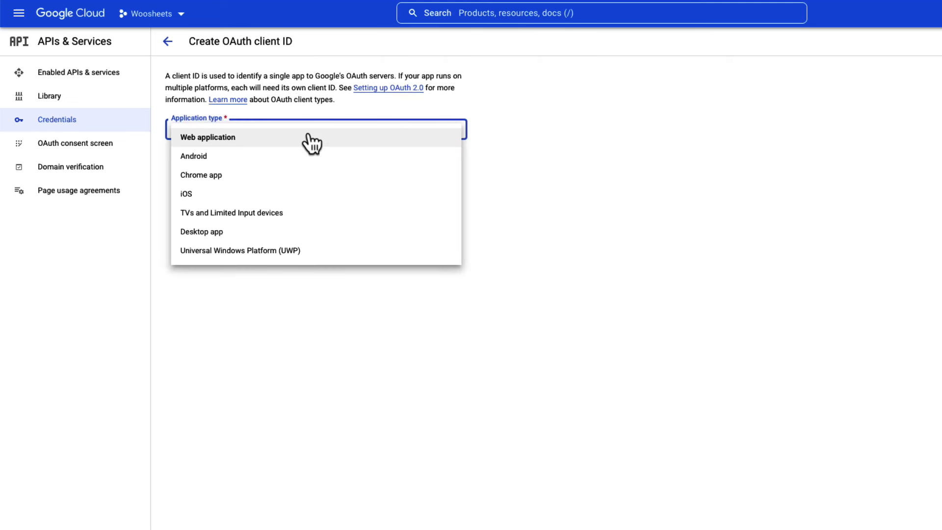
left_click(202, 142)
left_click_drag(213, 162, 166, 157)
type("woocheets")
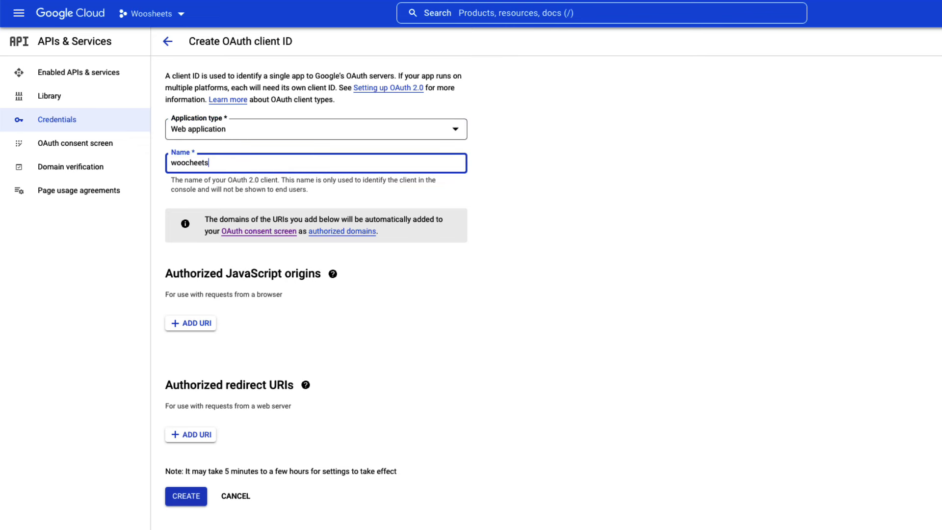
left_click(576, 214)
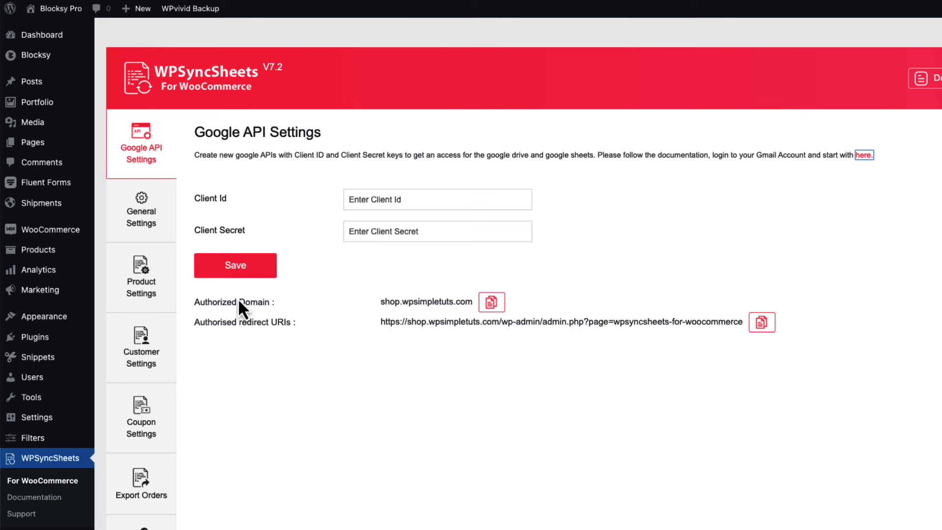
Copy the Authorised redirect URI from the WPSyncSheets Google API Settings.
left_click_drag(196, 322, 295, 325)
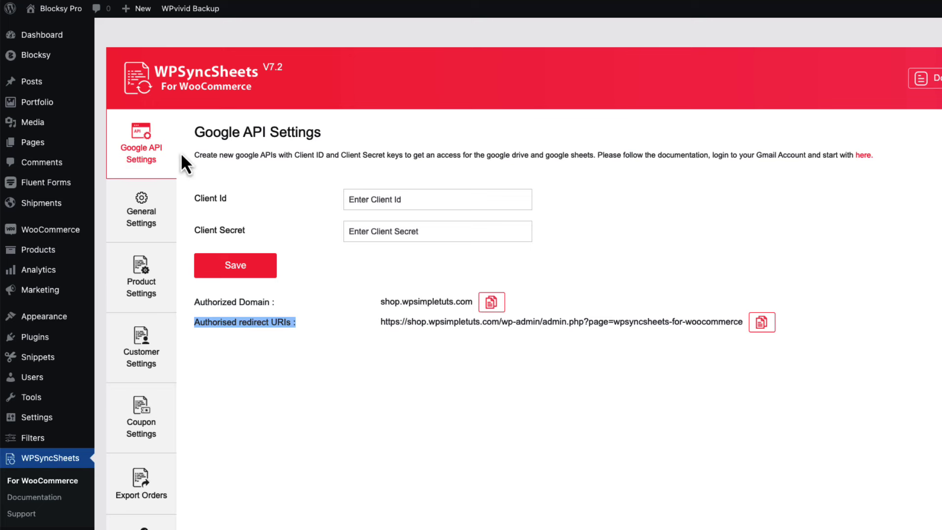
left_click(761, 324)
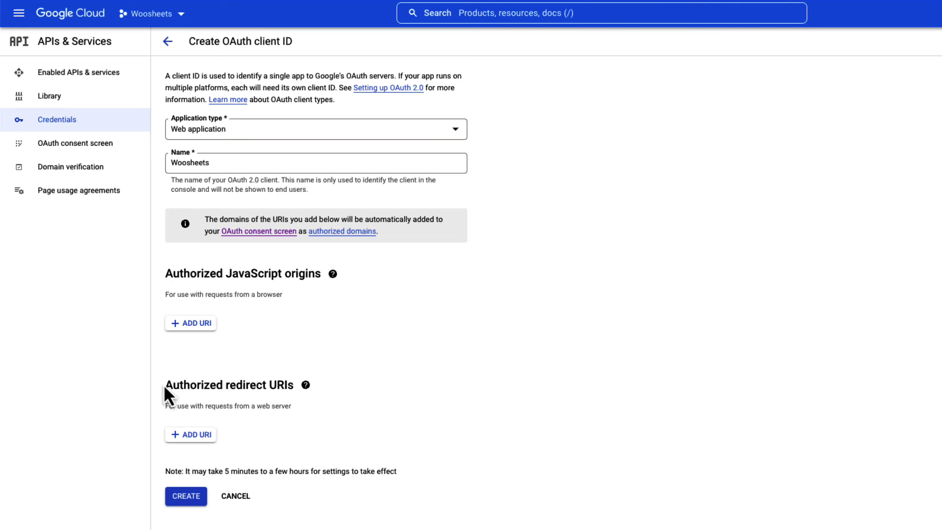
Add the WPSyncSheets redirect URL as a redirect URI, create the Woosheets client, copy its Client ID.
left_click_drag(163, 384, 292, 387)
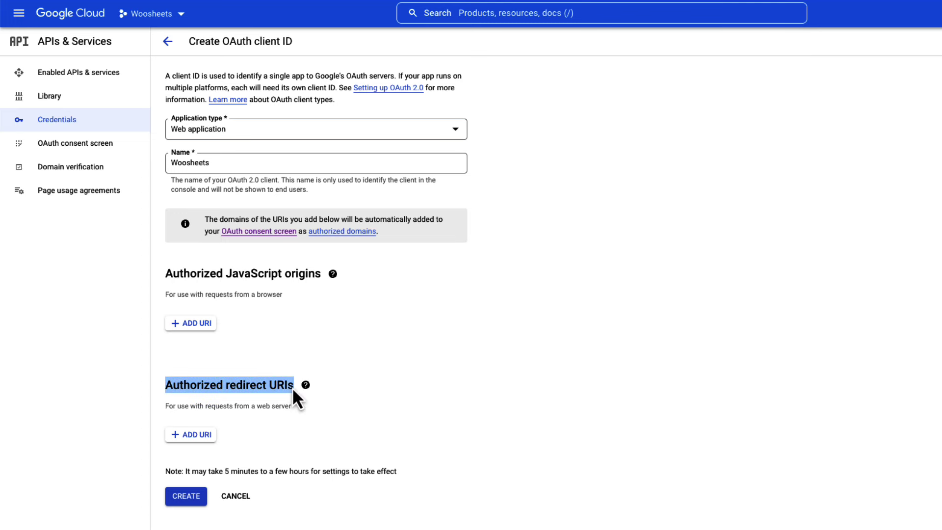
left_click(192, 435)
key("ctrl+v")
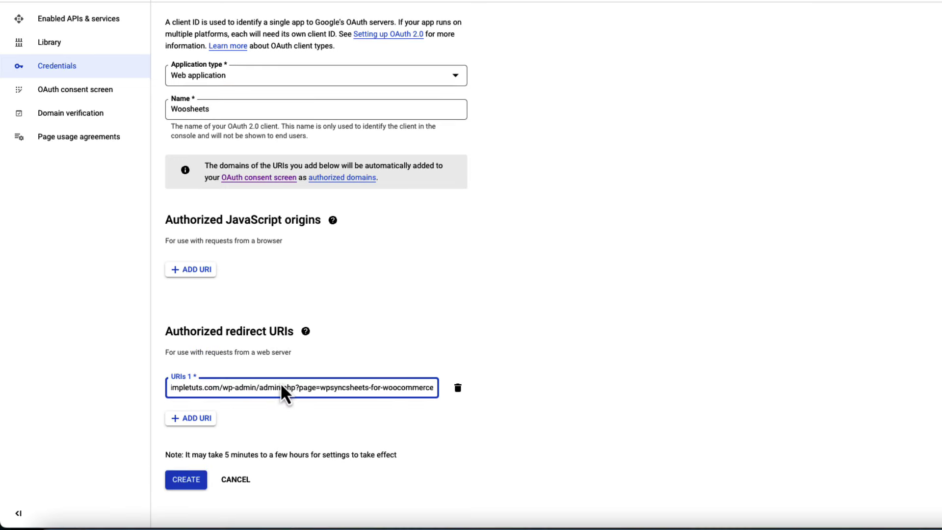
key("Return")
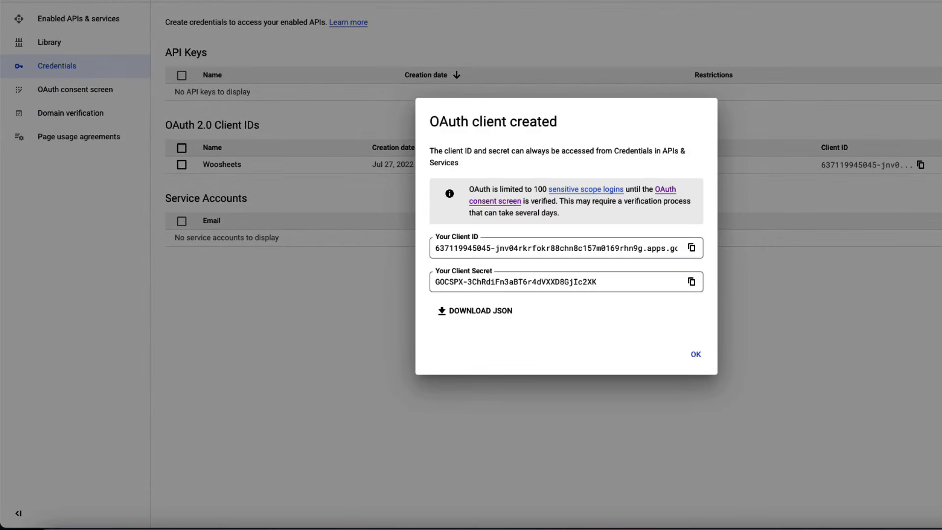
left_click(691, 247)
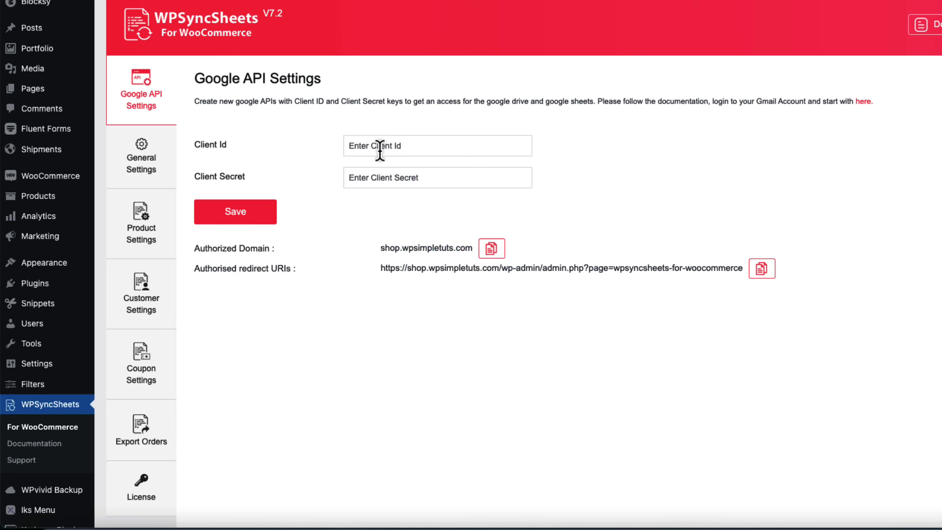
Paste the Google Client ID and Client Secret into the WPSyncSheets API settings and save them.
left_click(387, 145)
key("ctrl+v")
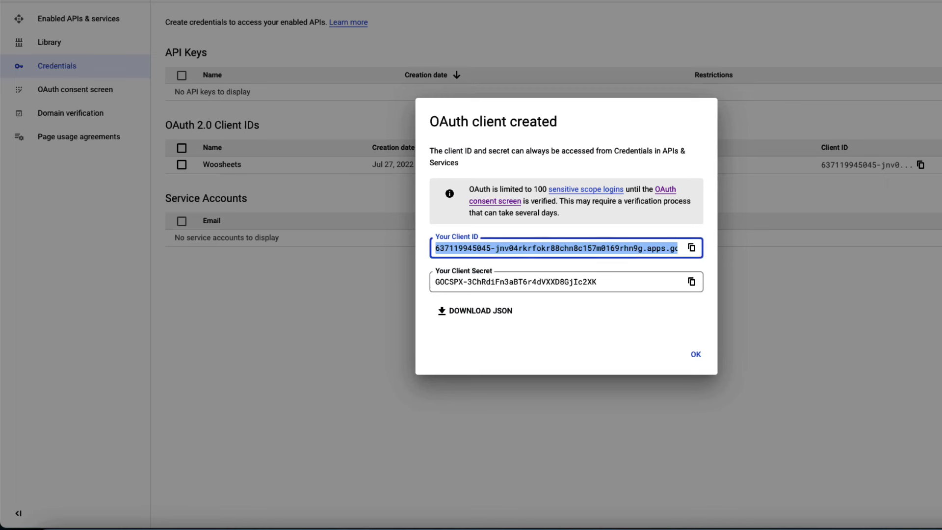
left_click(650, 286)
left_click(692, 283)
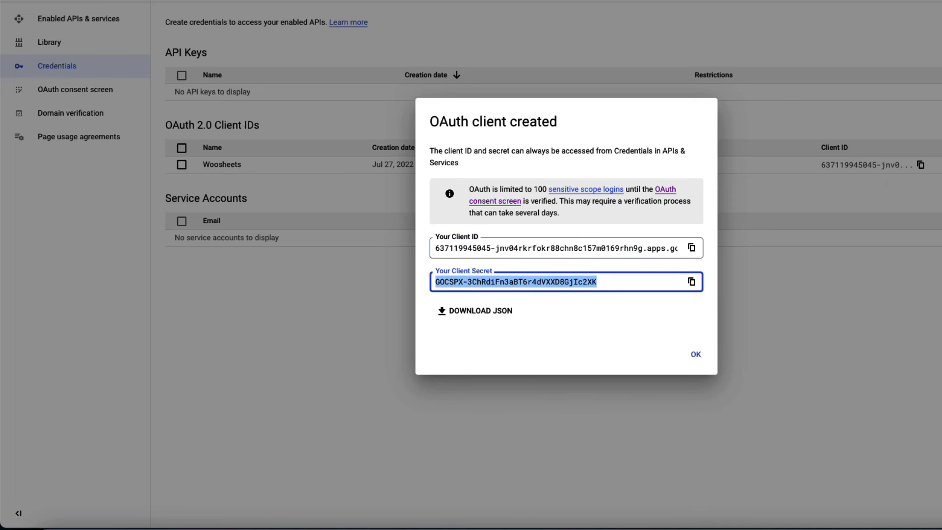
left_click(396, 178)
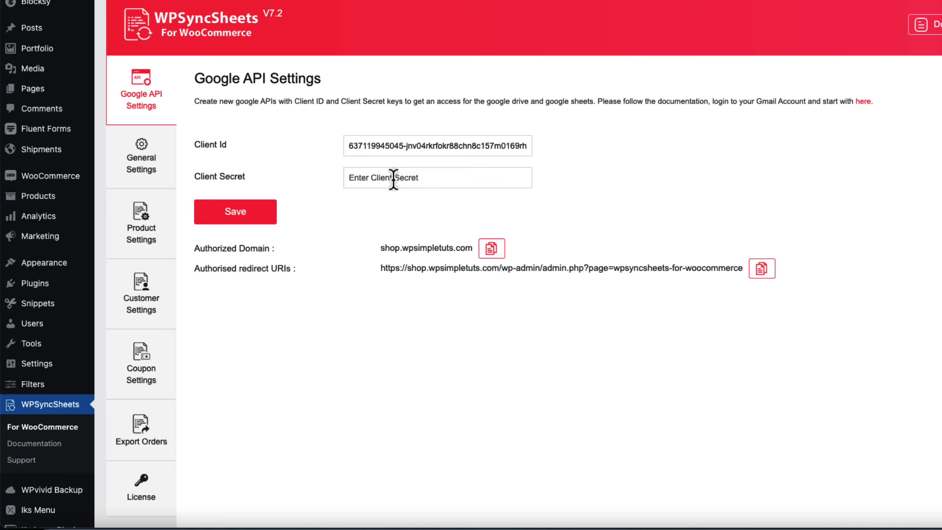
key("ctrl+v")
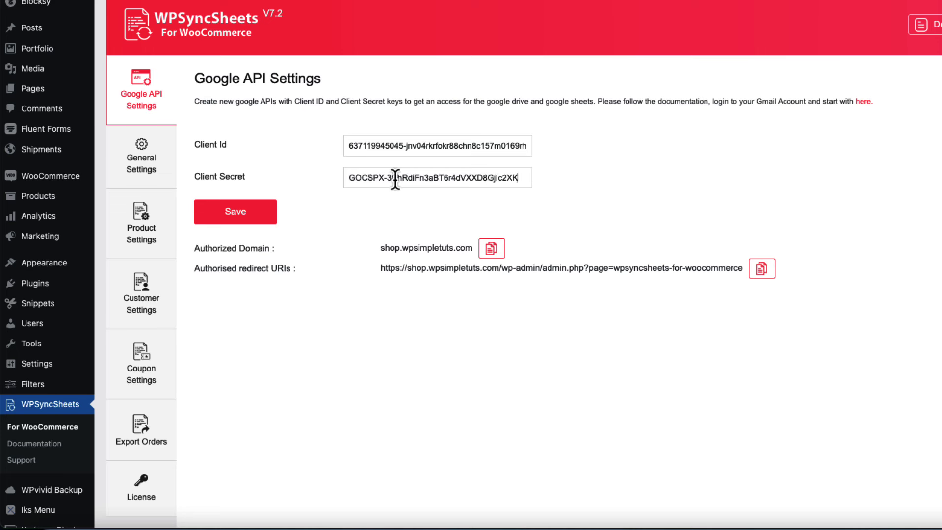
left_click(244, 215)
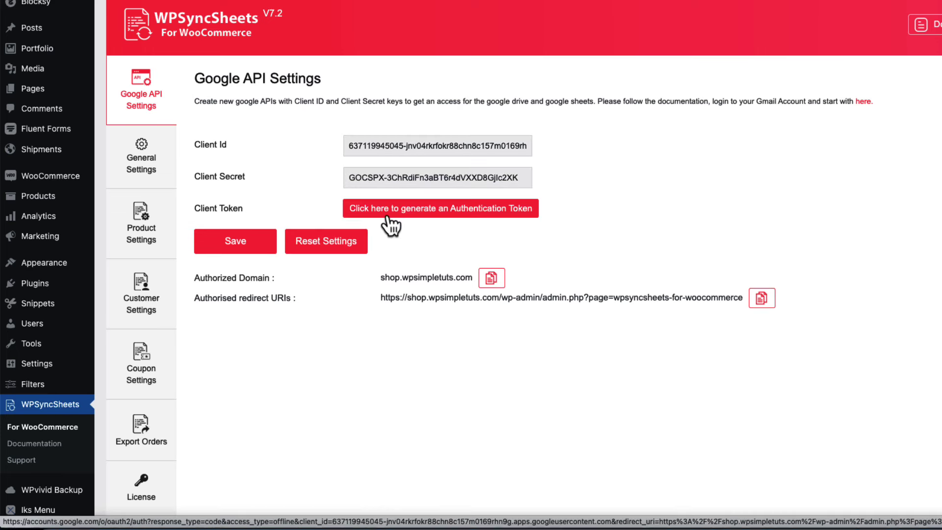
Generate the token by letting the unverified wpsimpletuts.com app access Google Drive and Sheets.
left_click(423, 212)
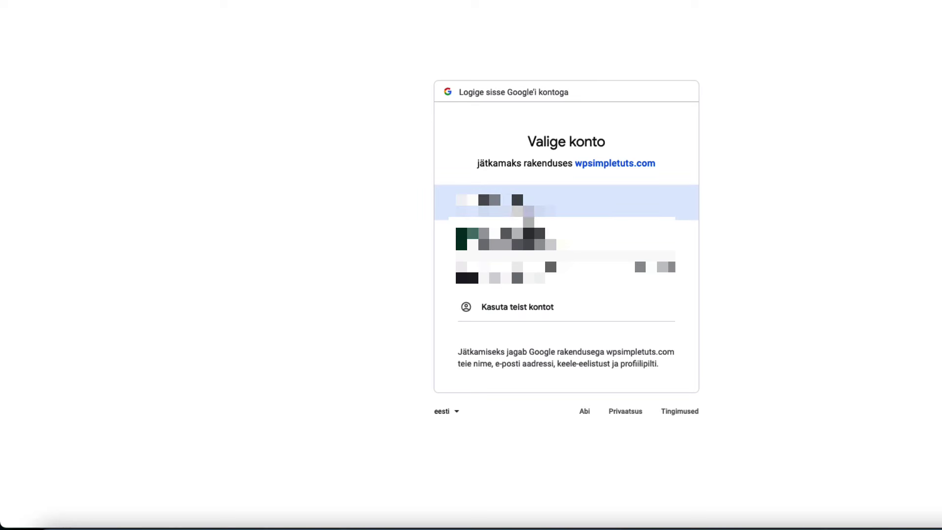
left_click(461, 263)
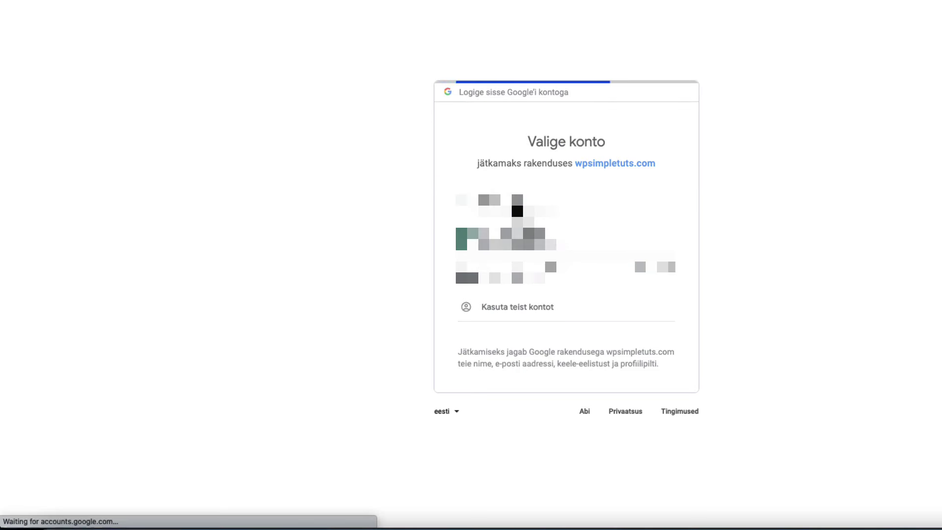
left_click(400, 190)
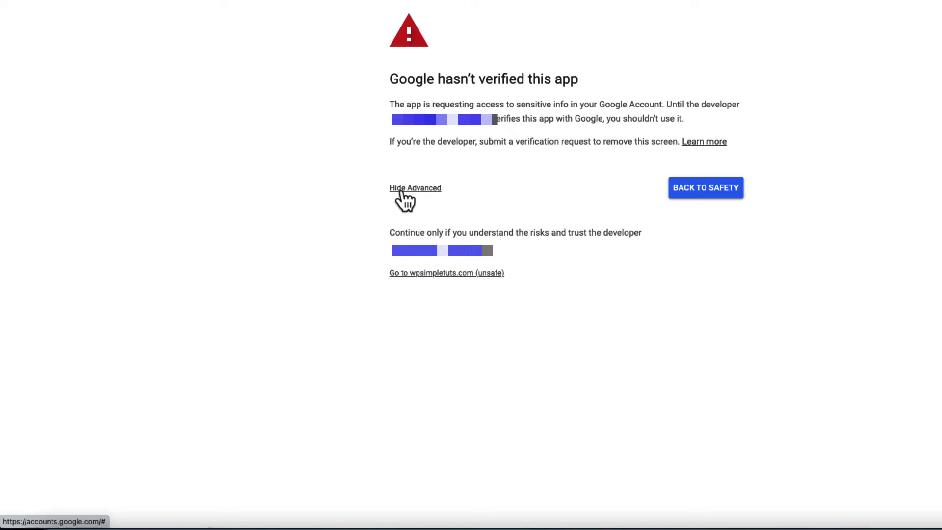
left_click(423, 277)
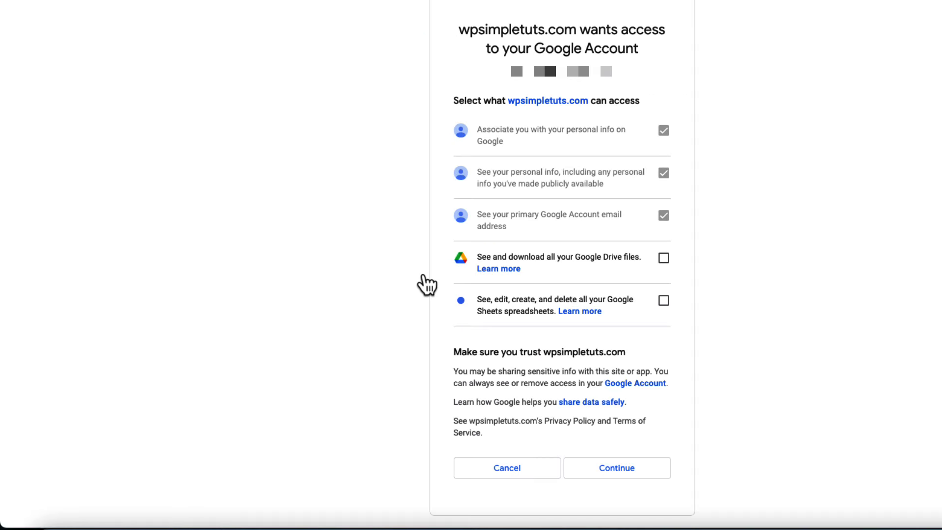
left_click(663, 258)
left_click(663, 301)
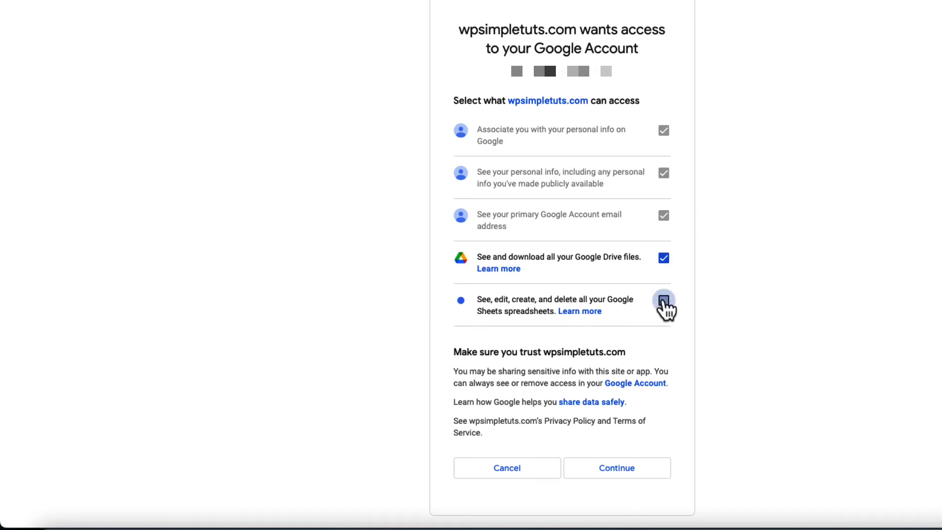
left_click(622, 468)
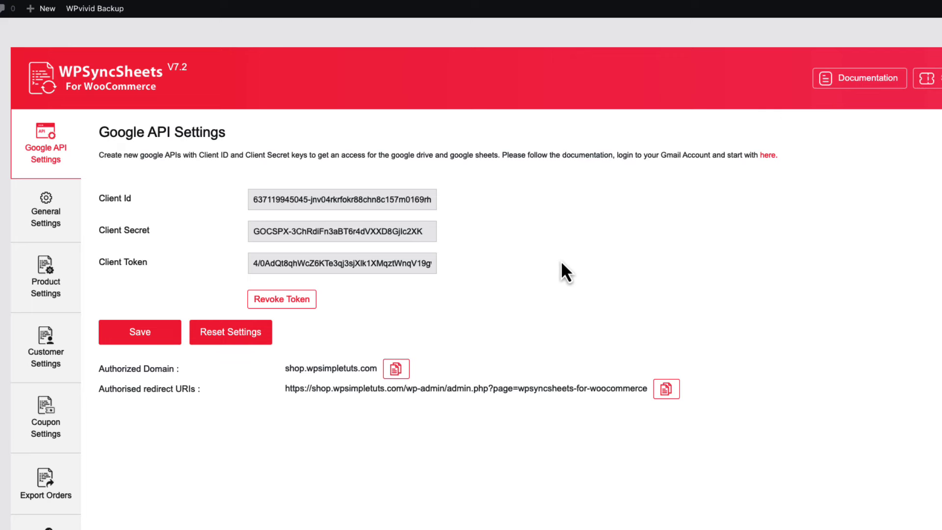
Switch to the WPSyncSheets General Settings tab.
left_click(47, 213)
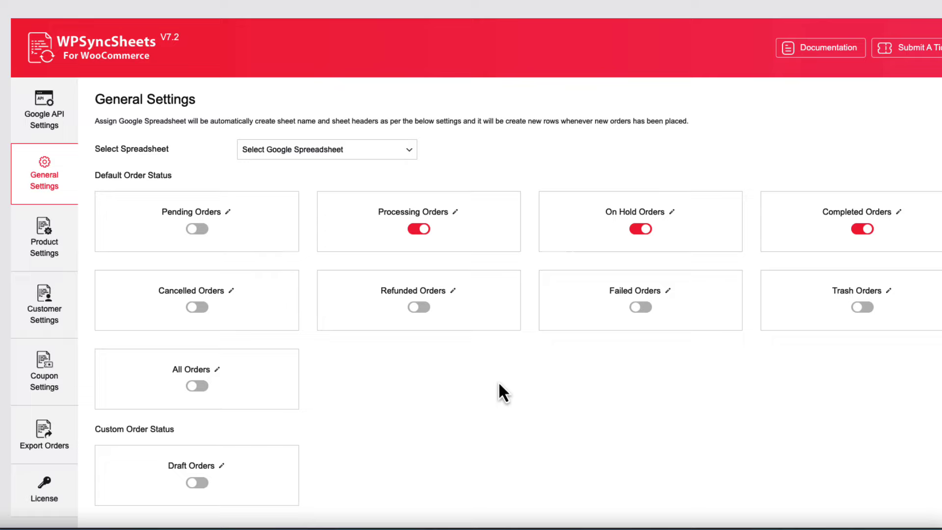
Select Create New Spreadsheet and name the new spreadsheet 'All Woo orders'.
scroll(499, 384, "down", 3)
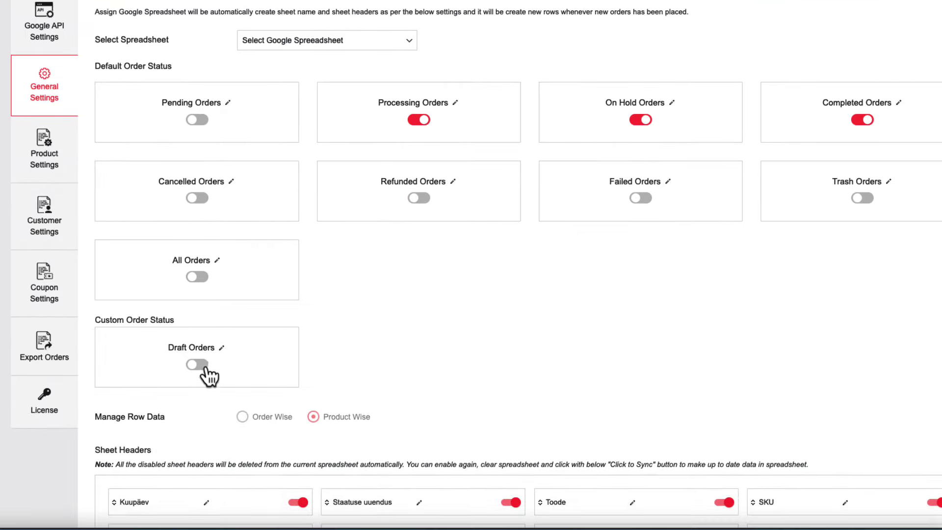
scroll(503, 340, "up", 3)
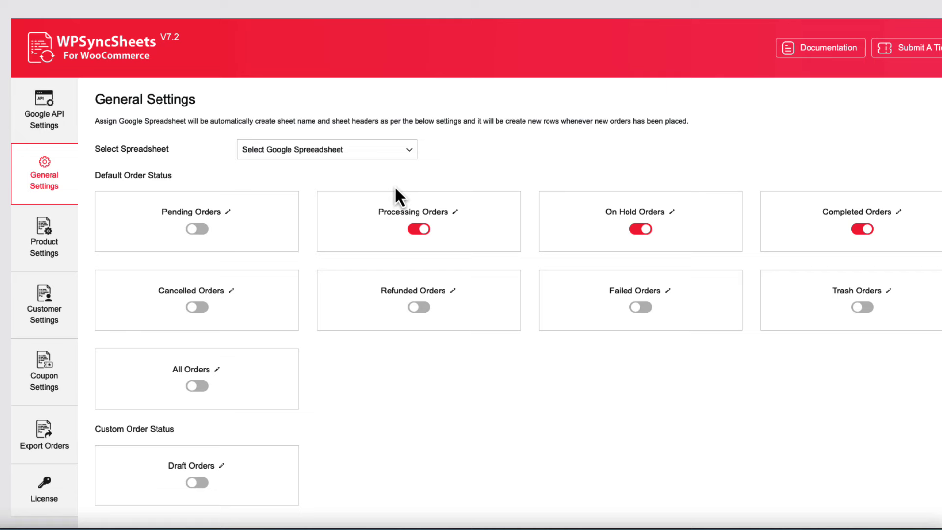
left_click(358, 157)
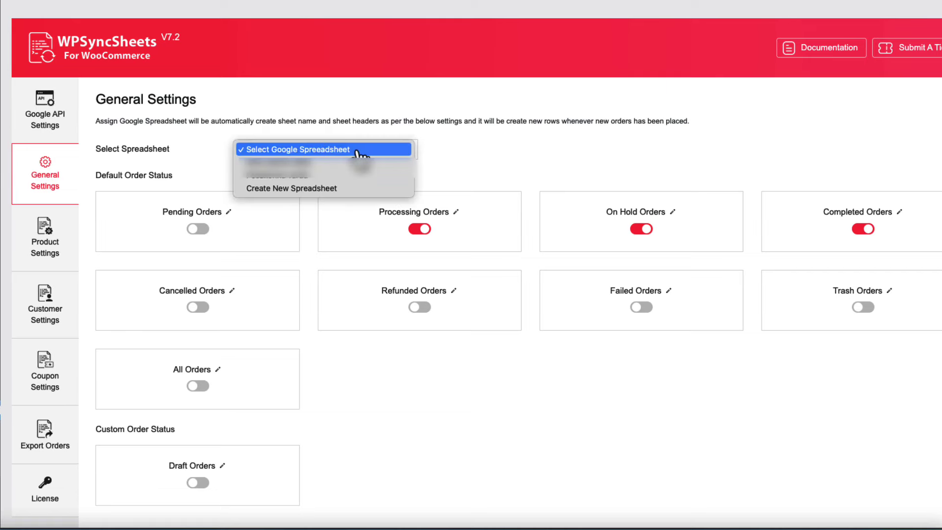
left_click(293, 190)
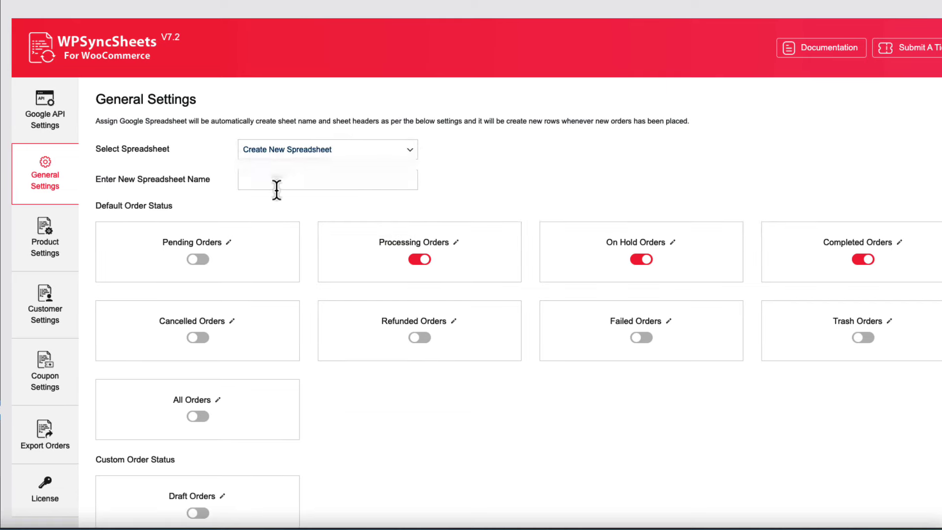
left_click(267, 180)
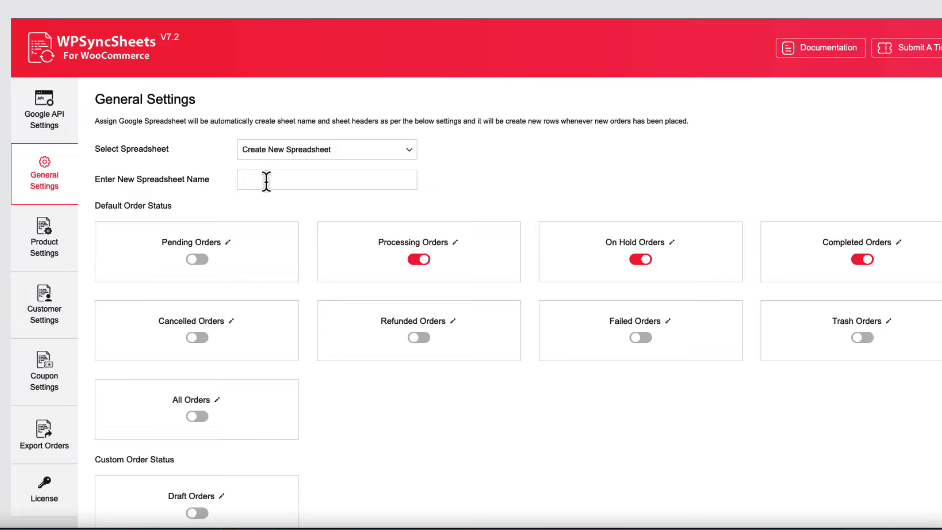
type("All Woo orders")
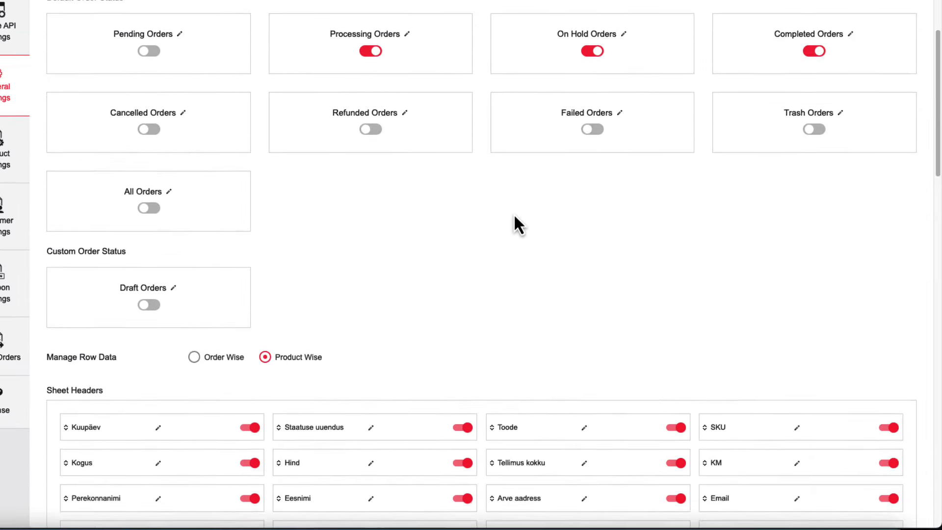
scroll(514, 216, "down", 5)
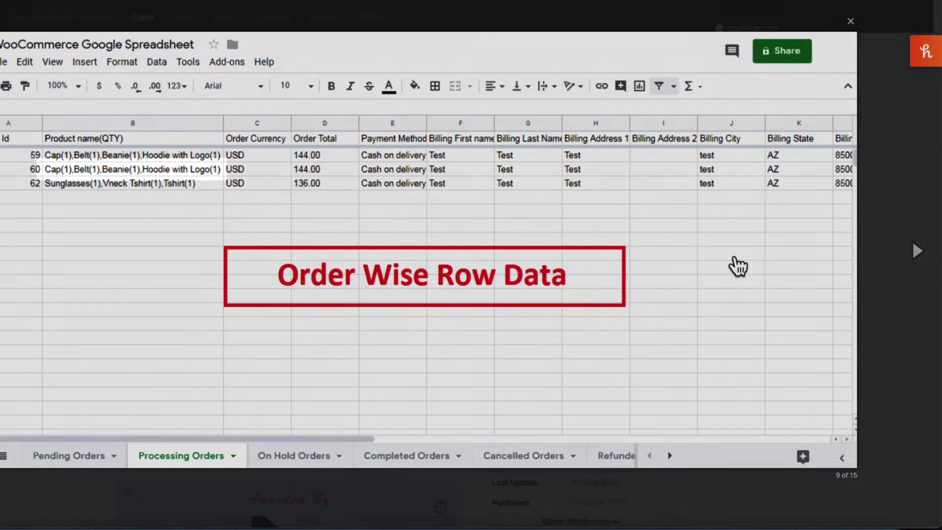
View the Product Wise Row Data example in the documentation gallery.
left_click(903, 251)
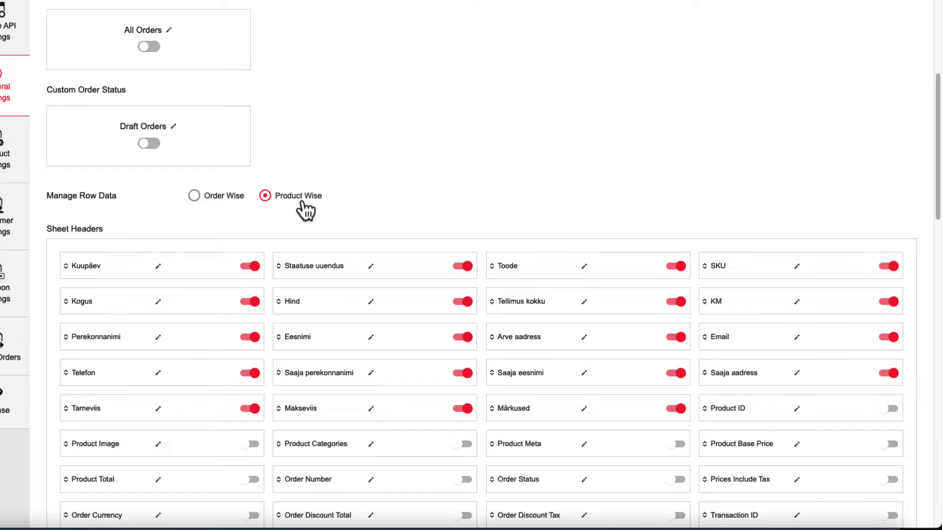
Move the Product Categories field ahead of Product Image.
scroll(448, 204, "down", 5)
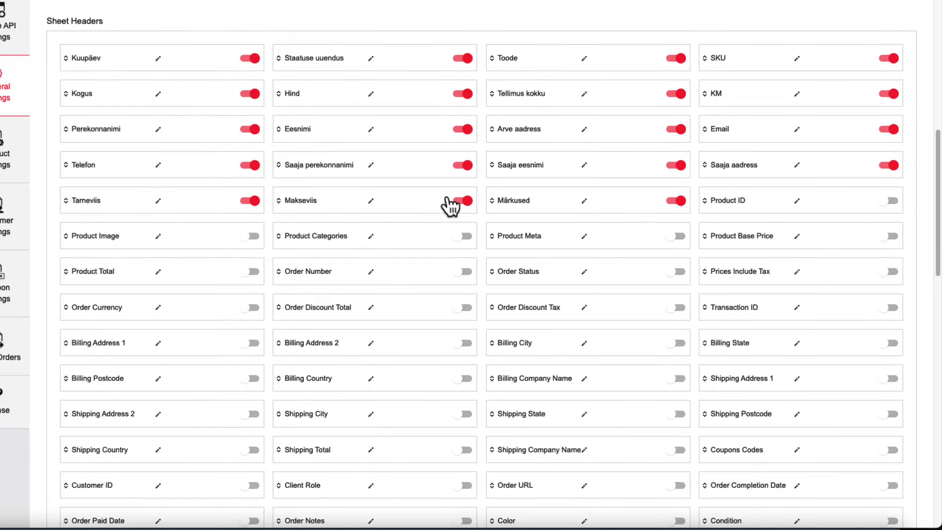
scroll(448, 204, "down", 5)
scroll(486, 277, "up", 8)
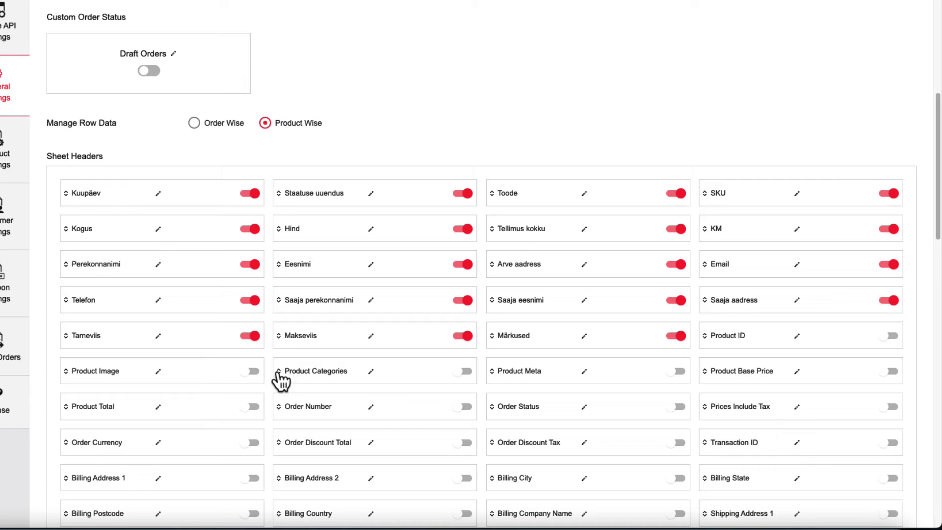
left_click_drag(281, 380, 363, 395)
Open the Kuupäev header for renaming but keep its name unchanged.
left_click(158, 194)
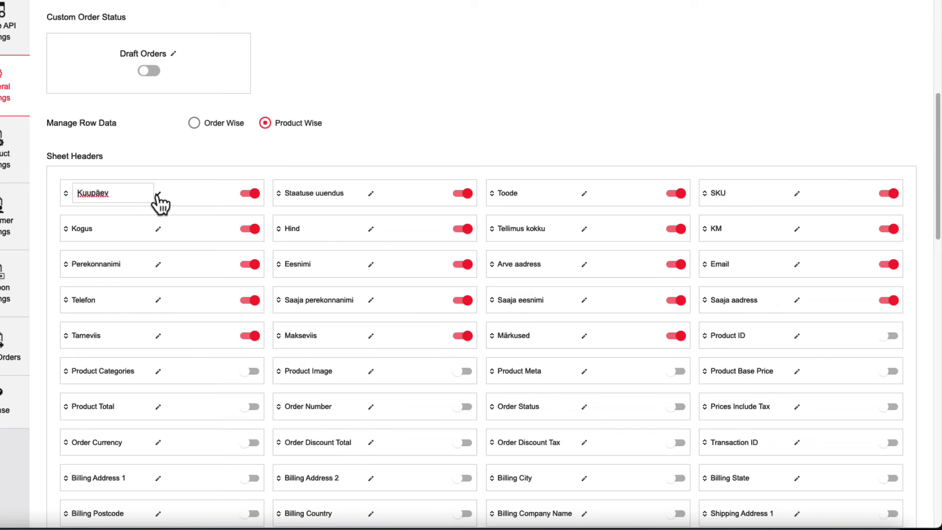
left_click_drag(115, 193, 63, 194)
left_click(204, 216)
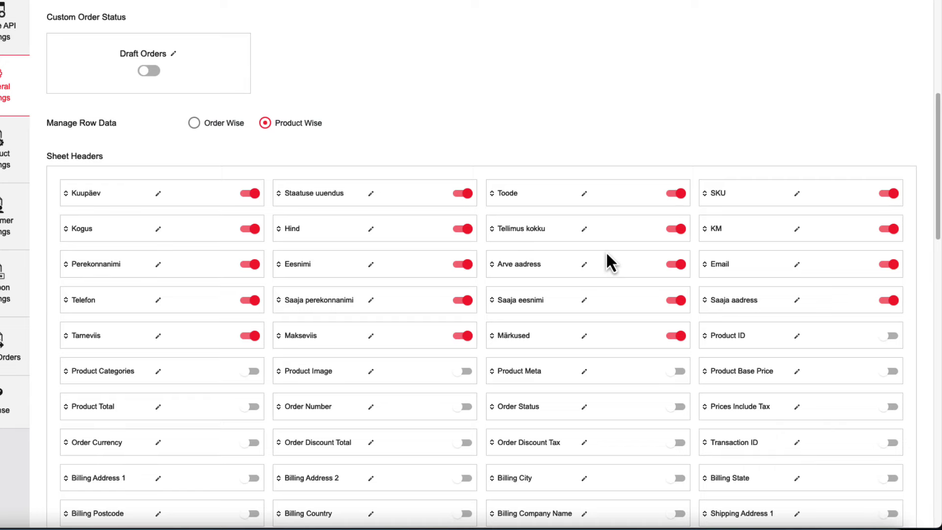
Toggle Billing Country on and off again, leaving it excluded from the sheet.
scroll(607, 253, "down", 5)
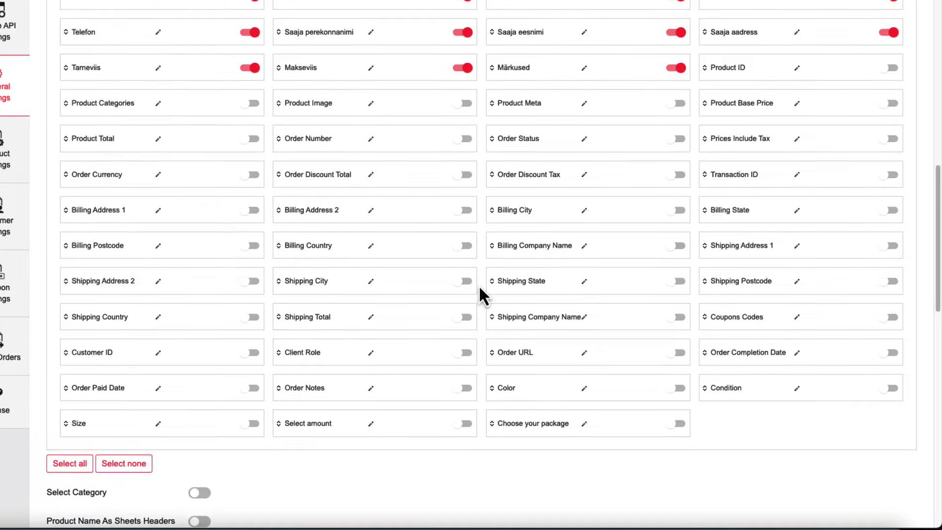
scroll(446, 331, "up", 2)
left_click(463, 322)
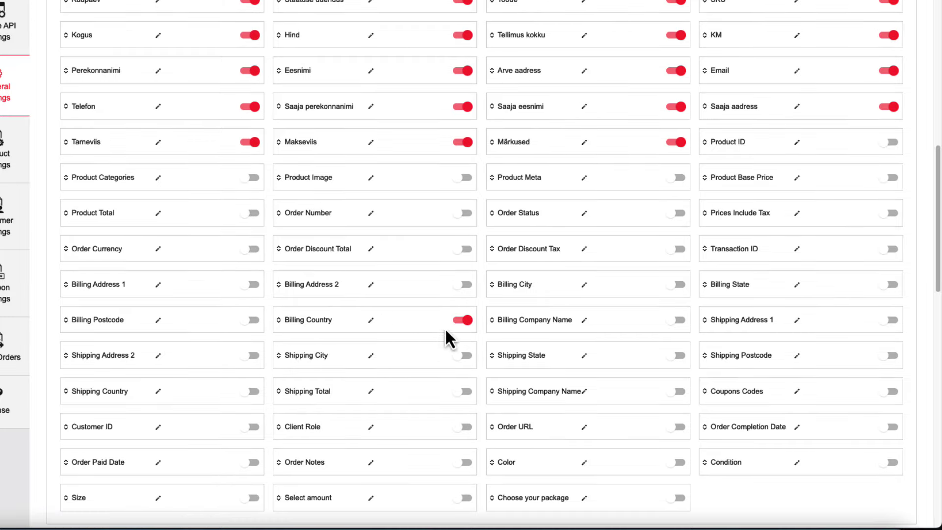
left_click(465, 324)
scroll(883, 367, "down", 1)
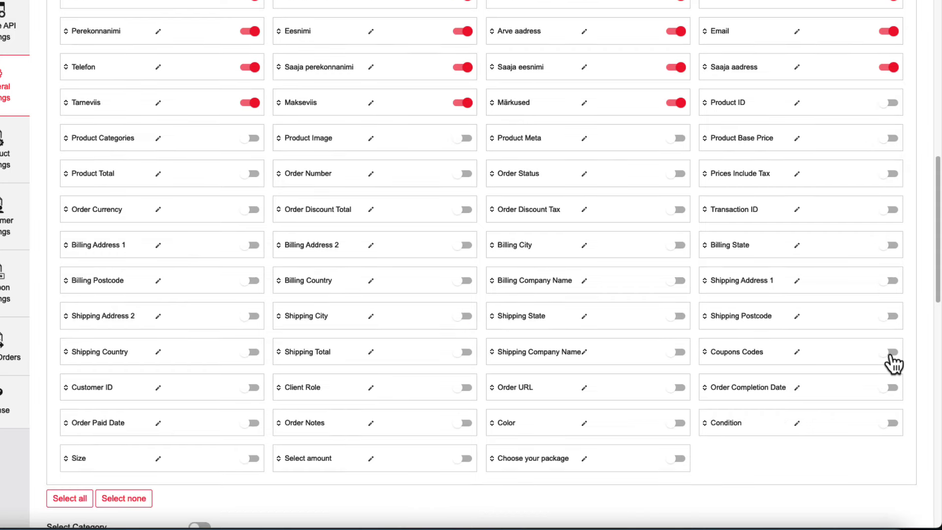
Enable Coupons Codes, move it up beside Makseviis, and rename its header Kupongid.
left_click(892, 352)
left_click_drag(710, 361, 500, 110)
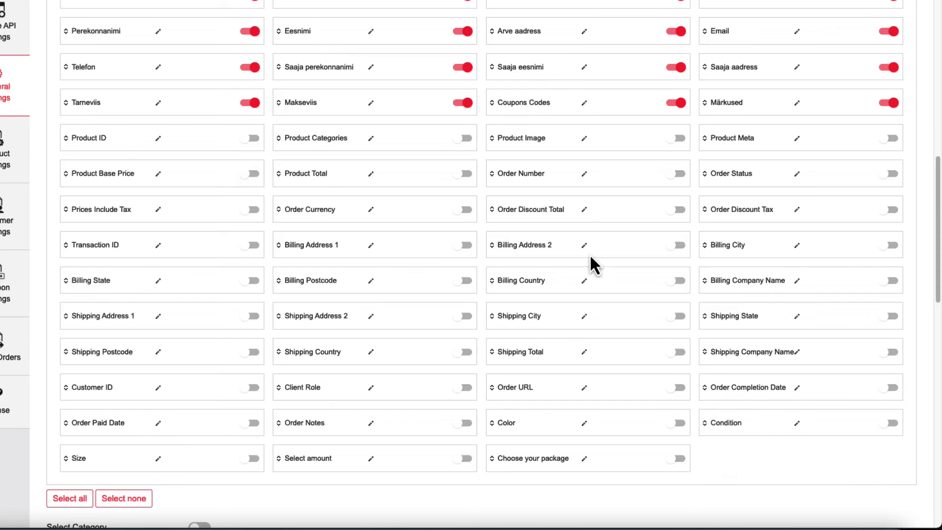
left_click(582, 104)
triple_click(561, 106)
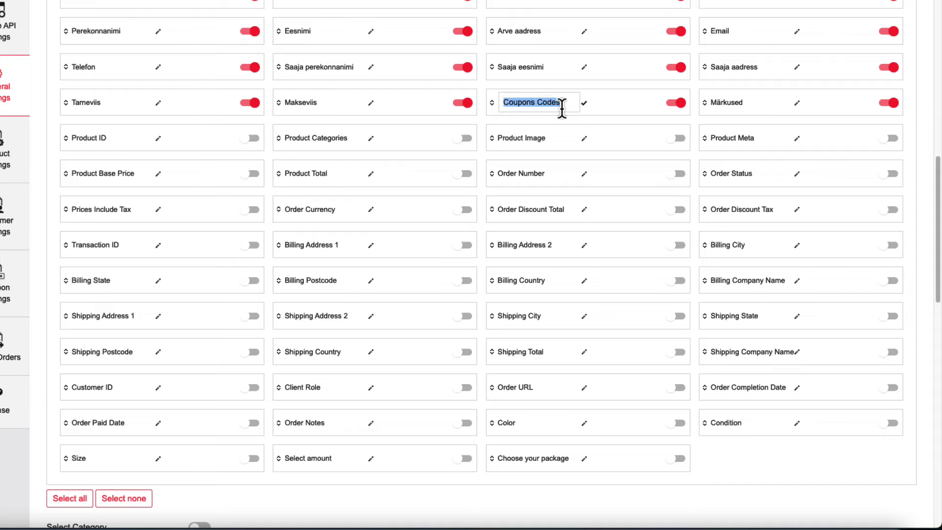
type("Kupongid")
left_click(583, 103)
scroll(591, 327, "down", 8)
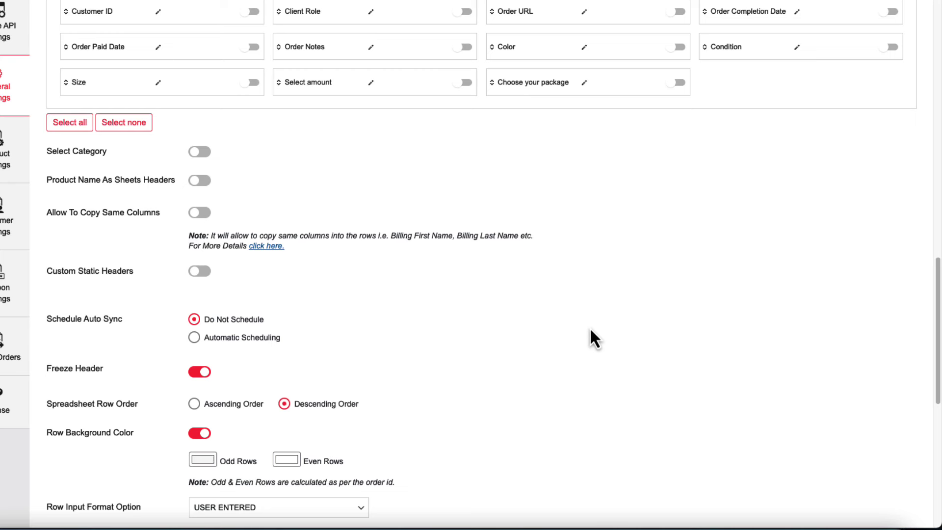
left_click(198, 152)
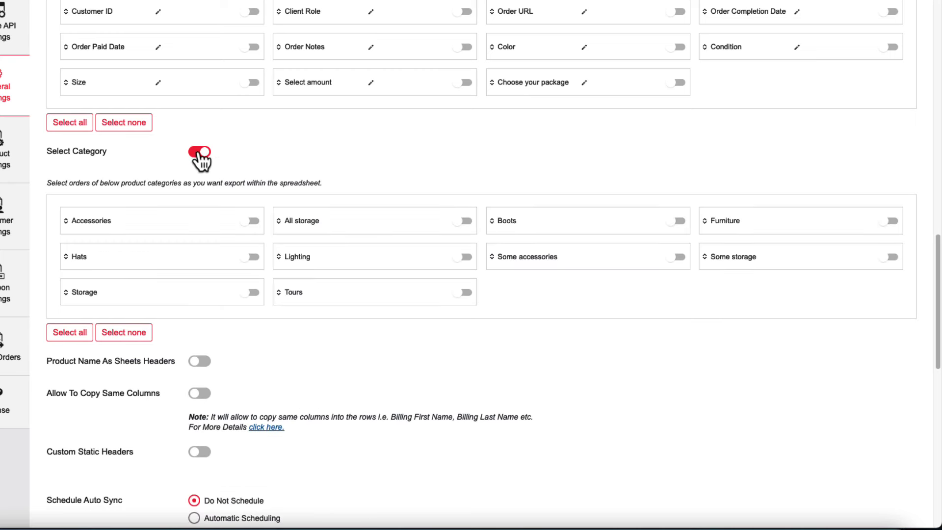
left_click(253, 222)
left_click(888, 223)
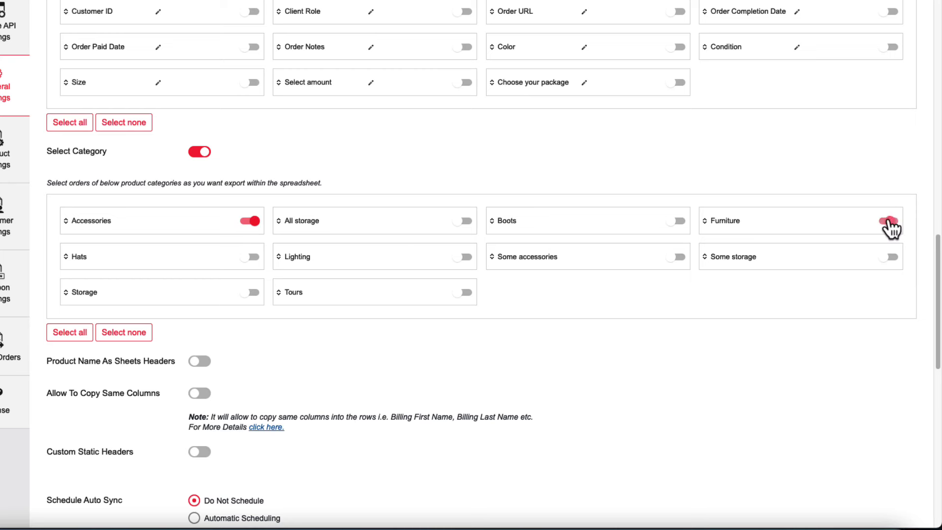
left_click(200, 152)
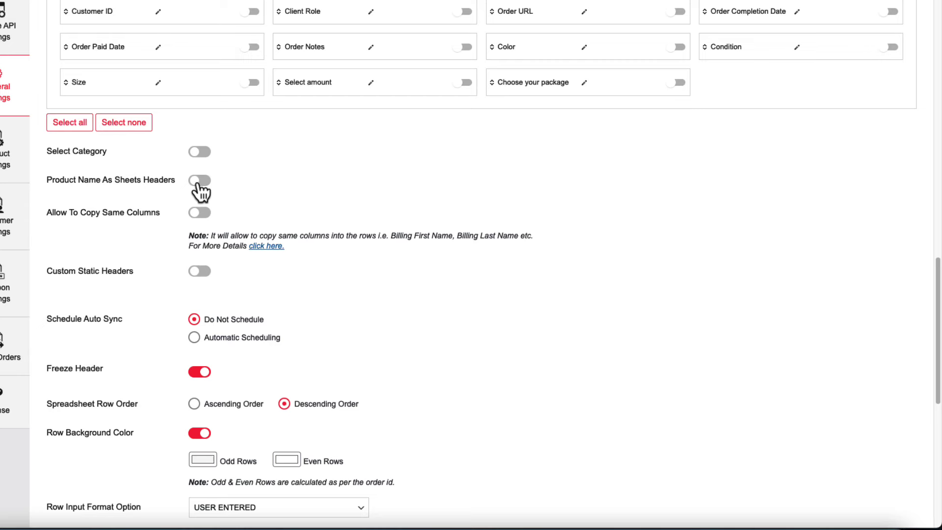
left_click(199, 182)
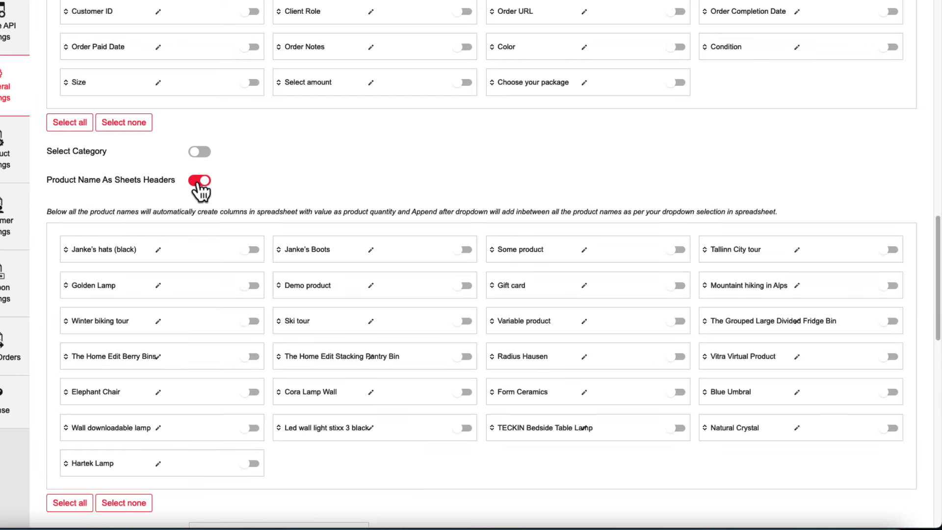
left_click(199, 182)
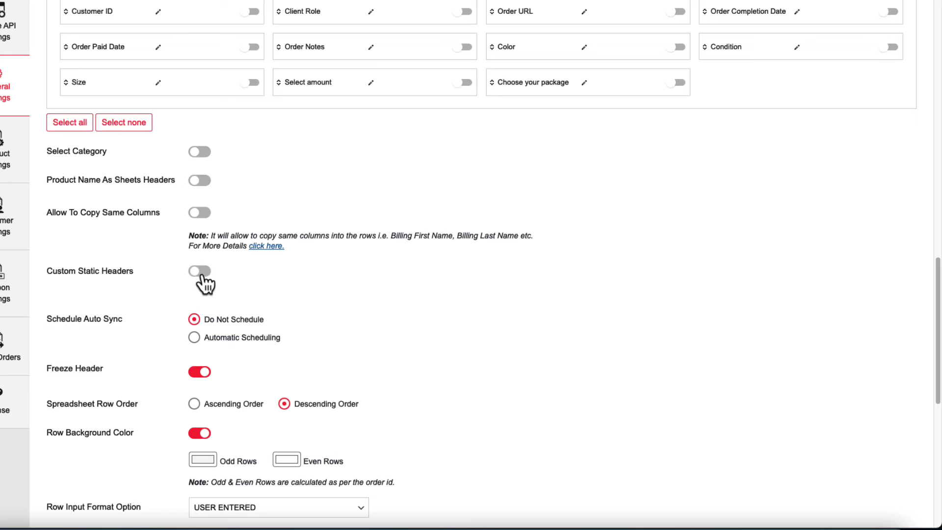
scroll(369, 292, "down", 3)
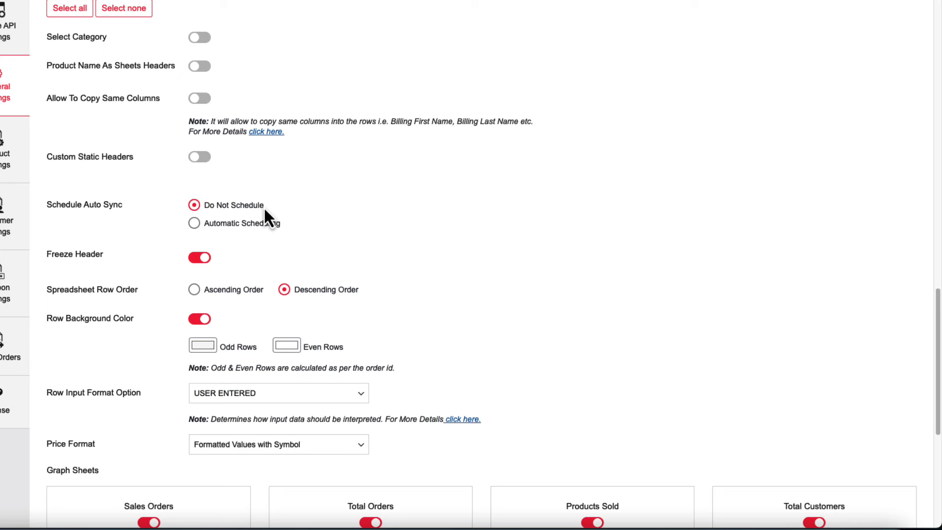
left_click(203, 227)
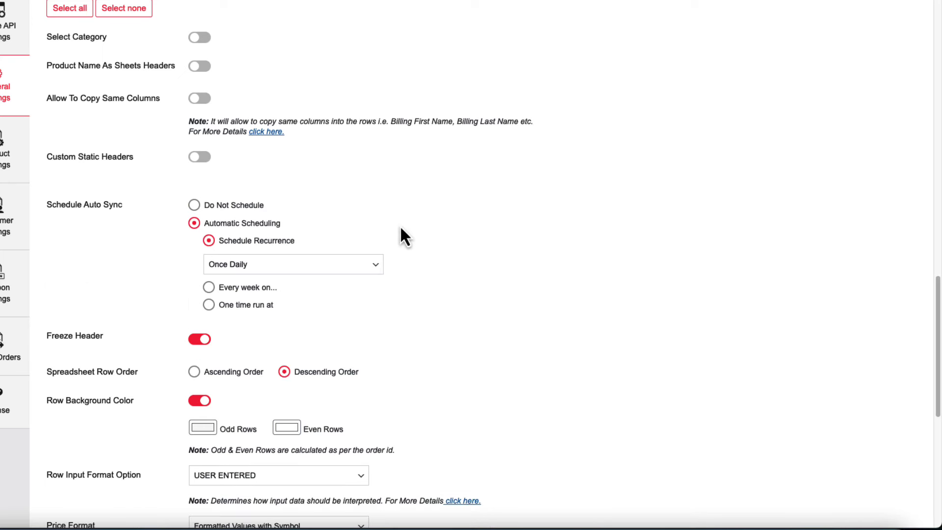
left_click(261, 271)
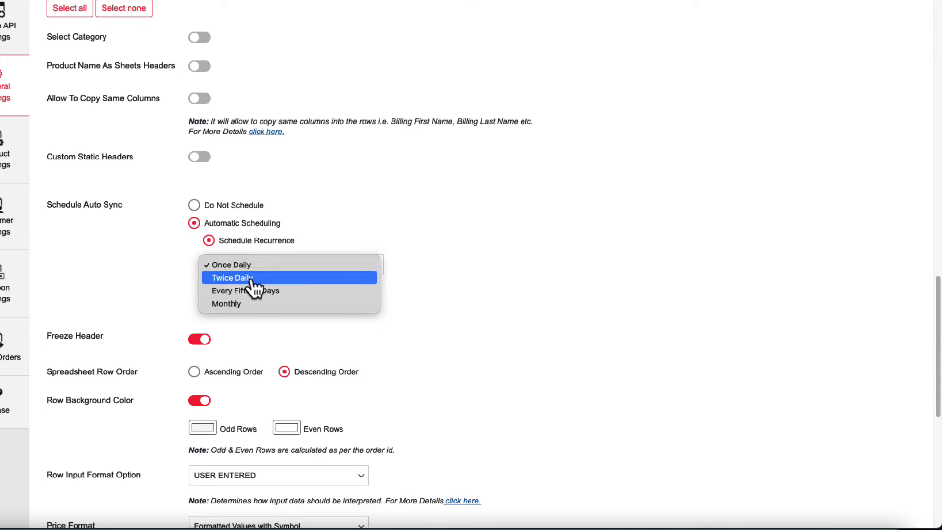
left_click(262, 277)
left_click(267, 265)
left_click(276, 279)
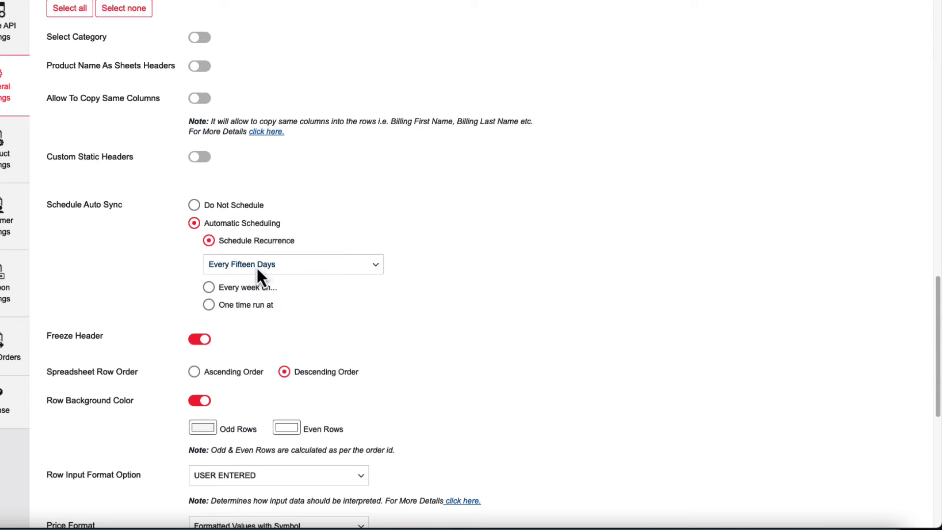
left_click(257, 267)
left_click(412, 243)
left_click(209, 258)
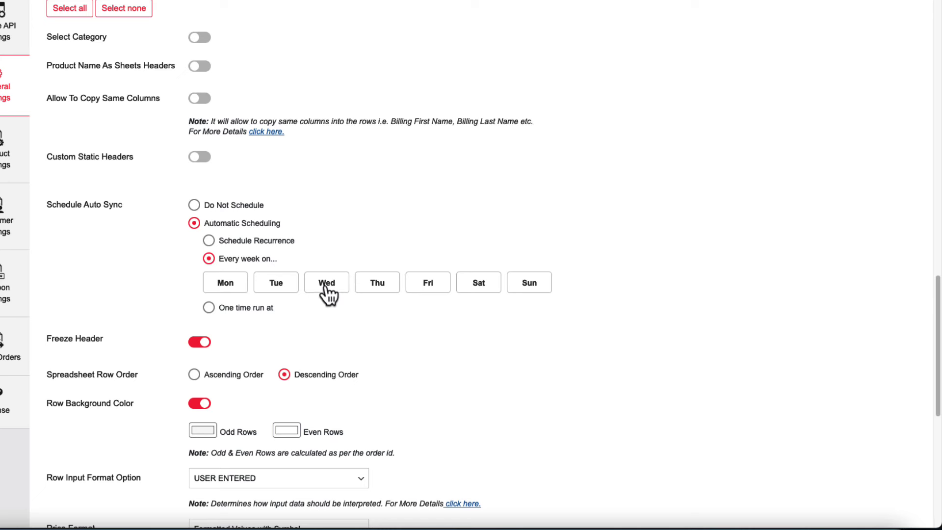
left_click(209, 308)
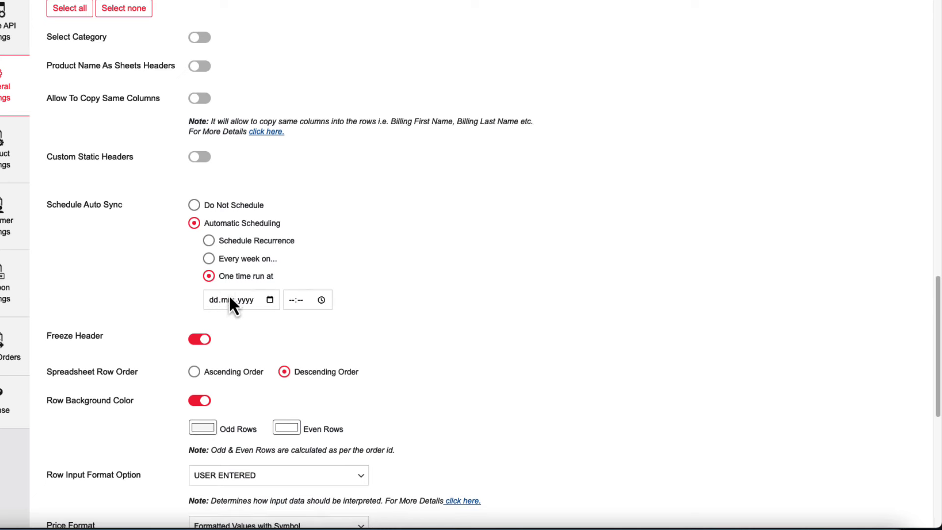
left_click(194, 205)
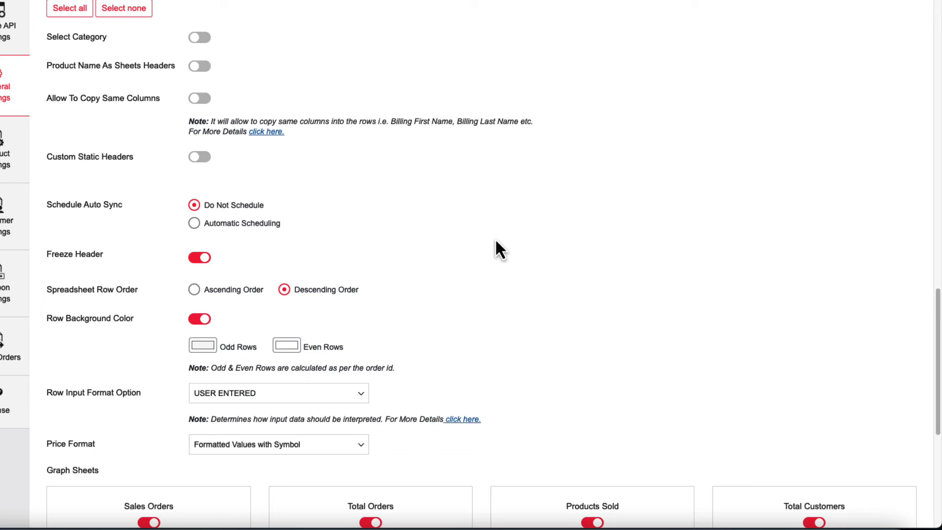
Leave the Odd Rows colour unchanged and save the order export settings.
scroll(486, 251, "down", 5)
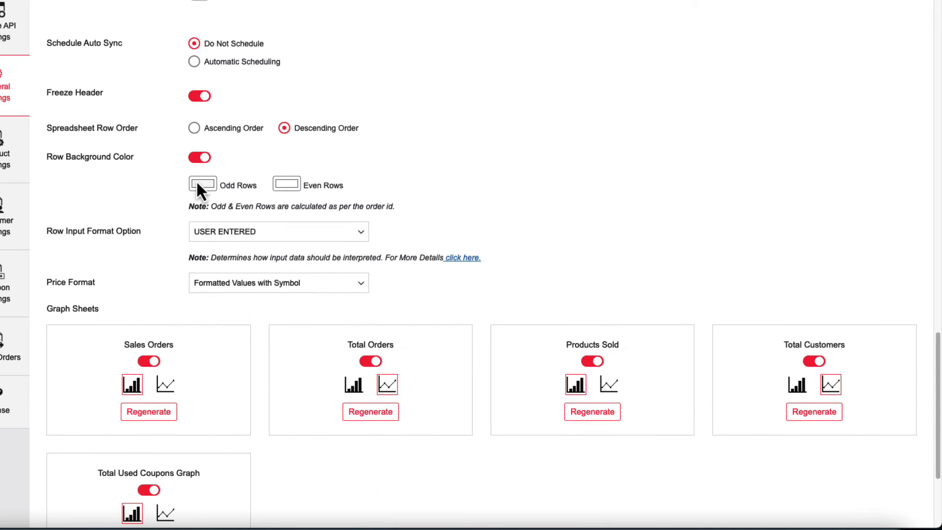
left_click(200, 185)
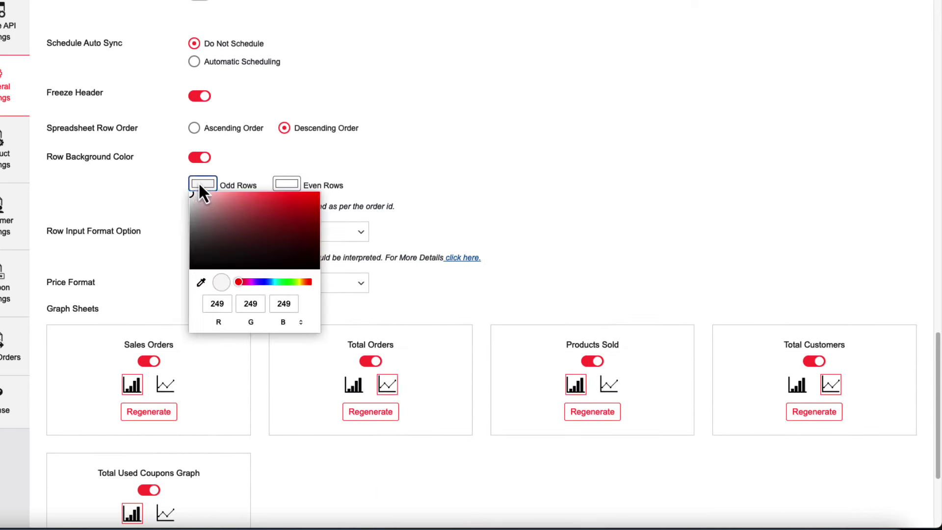
left_click(137, 193)
scroll(393, 182, "down", 3)
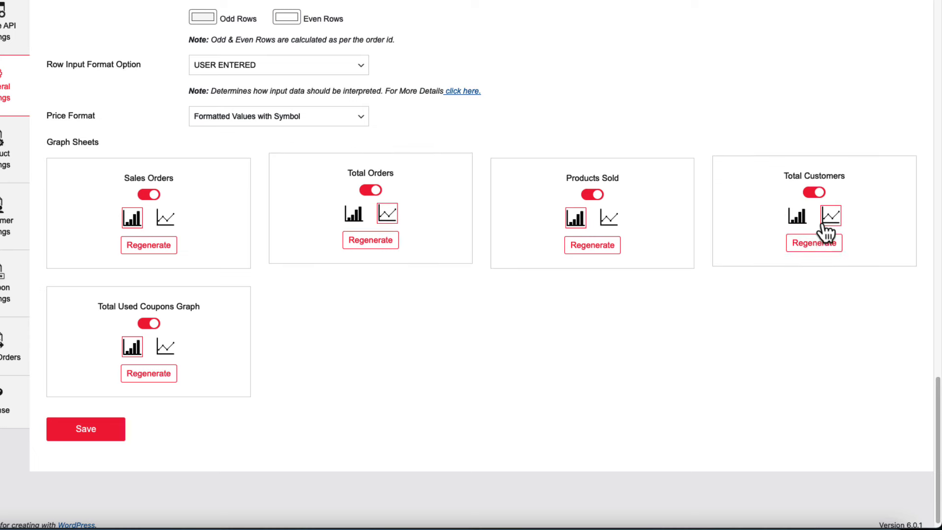
left_click(103, 432)
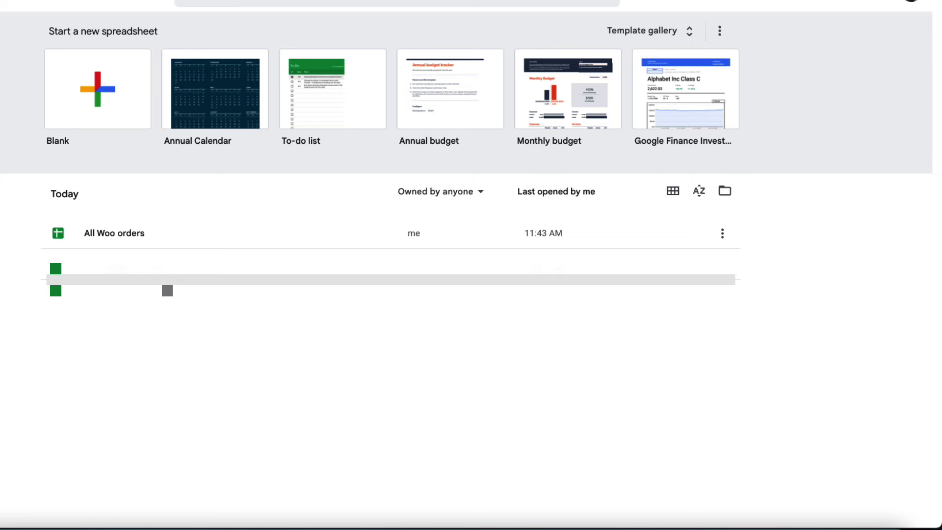
Open the All Woo orders spreadsheet and view its header-only On Hold Orders sheet.
left_click(120, 237)
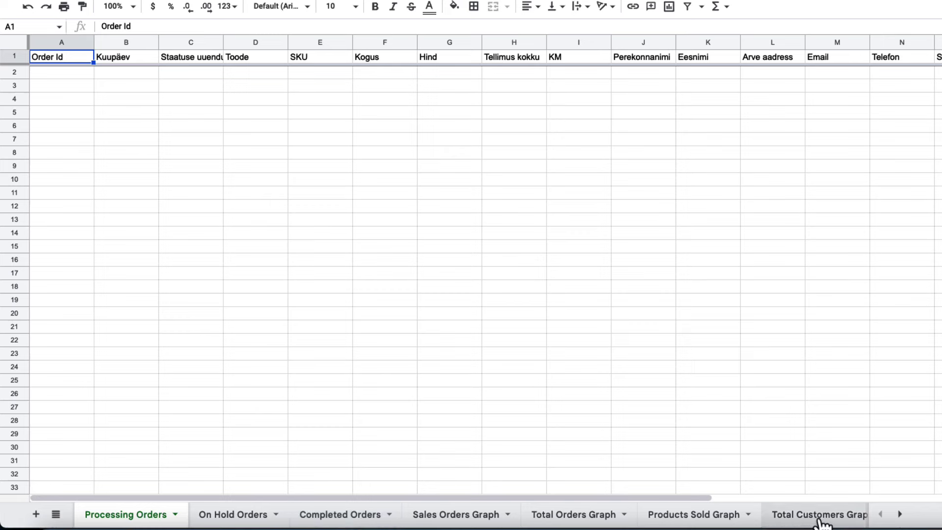
left_click(899, 515)
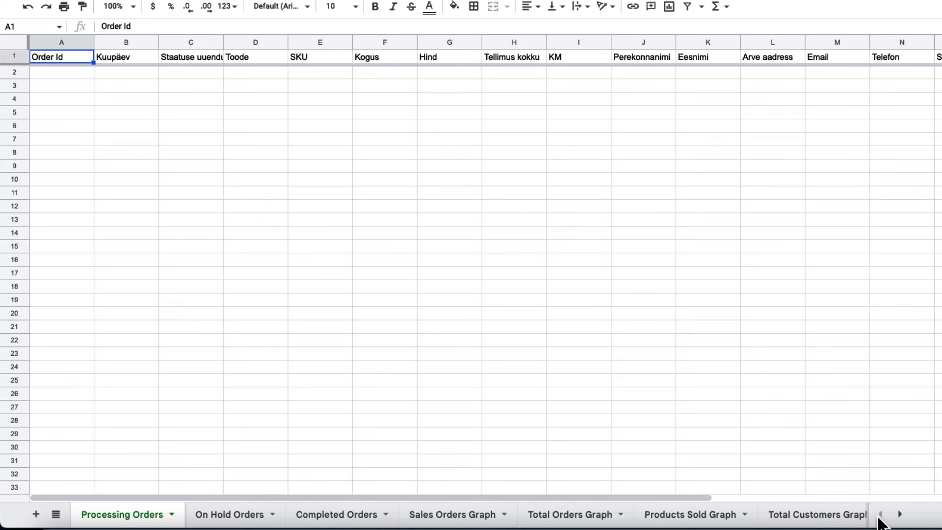
left_click(227, 520)
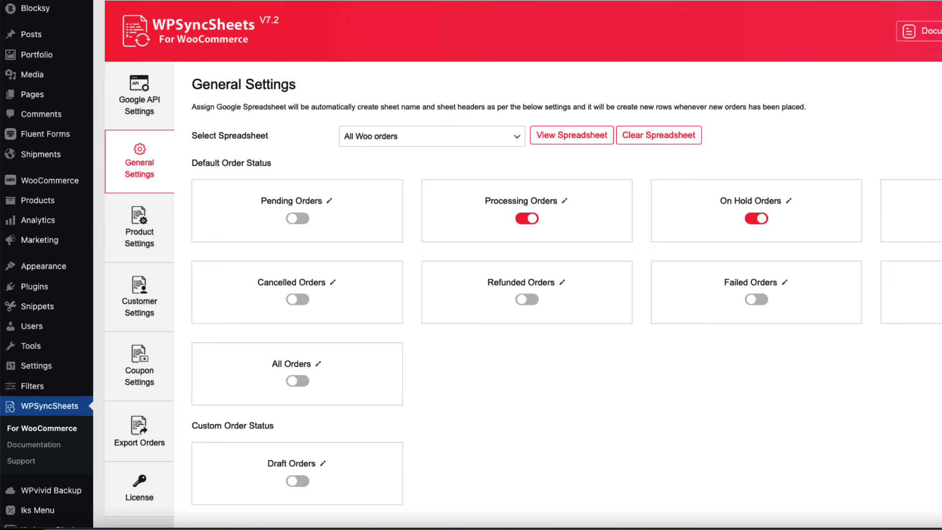
scroll(520, 334, "down", 5)
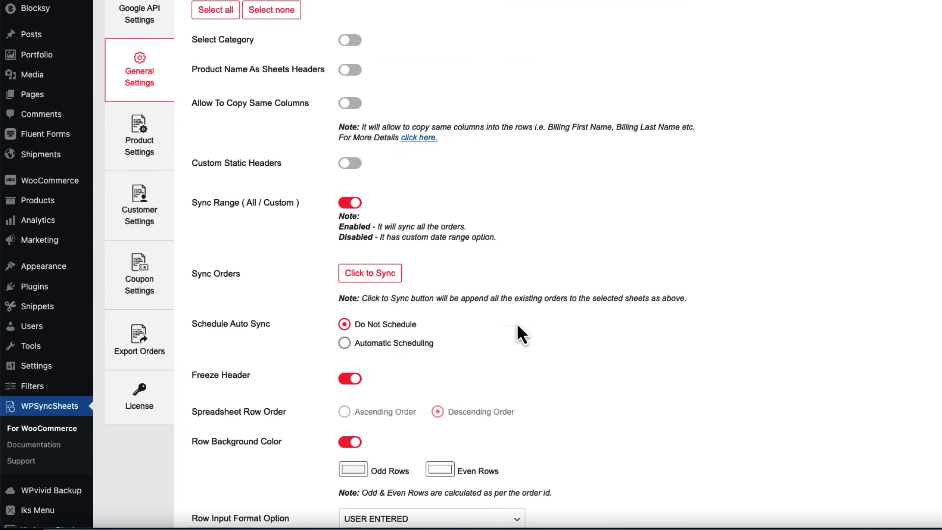
Sync all existing orders and check the Processing and Completed Orders sheets.
left_click(372, 277)
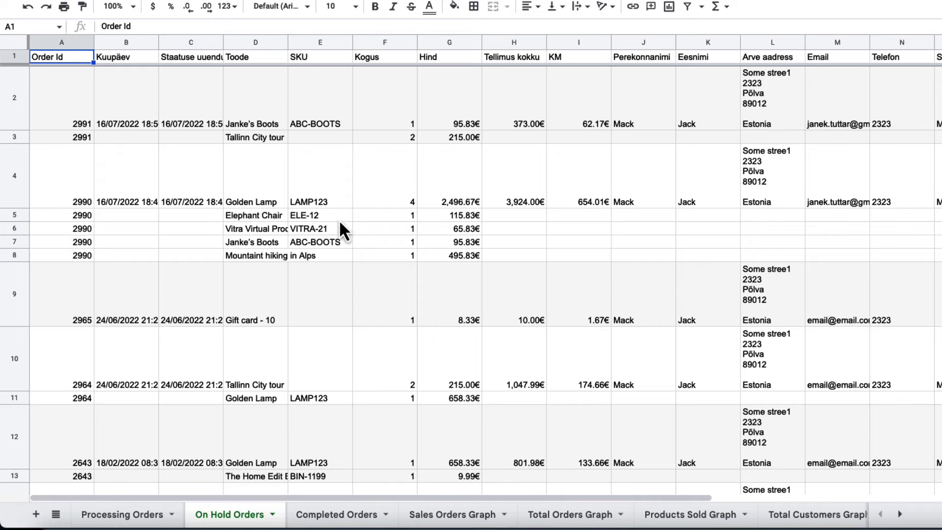
left_click(119, 519)
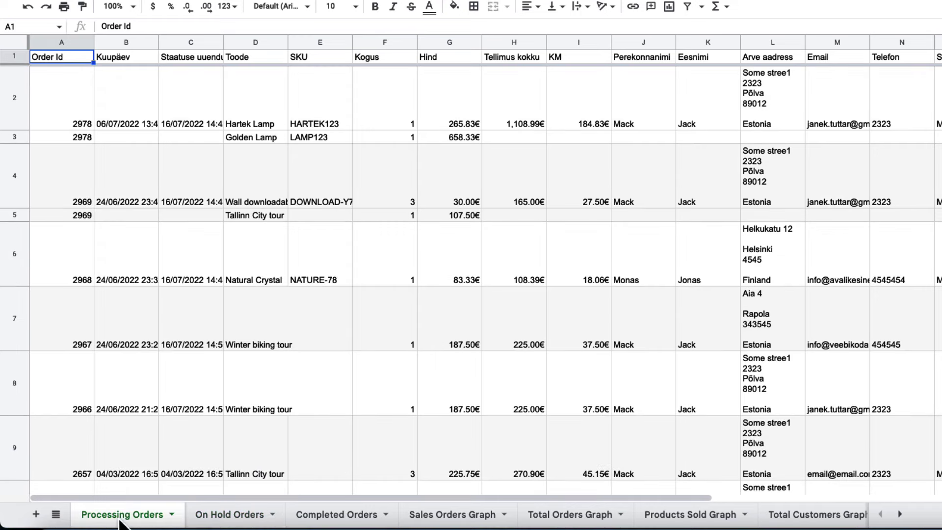
left_click(334, 515)
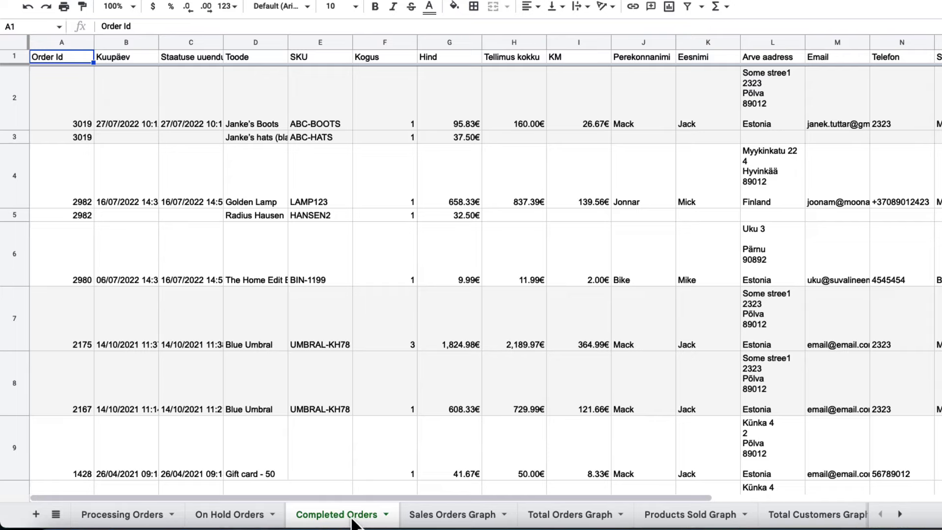
Review the Sales Orders, Total Orders, Products Sold, Total Customers and Used Coupons graph sheets.
left_click(481, 519)
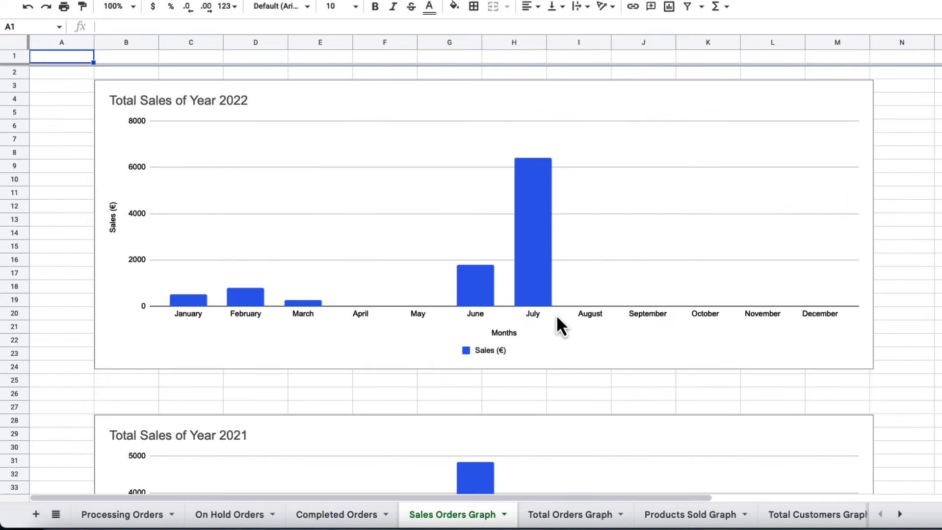
scroll(560, 307, "down", 8)
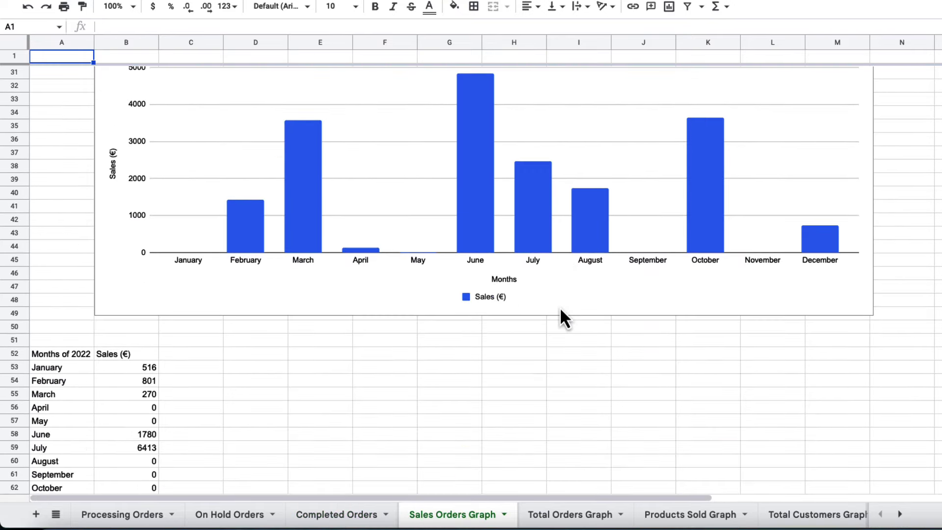
scroll(560, 307, "down", 2)
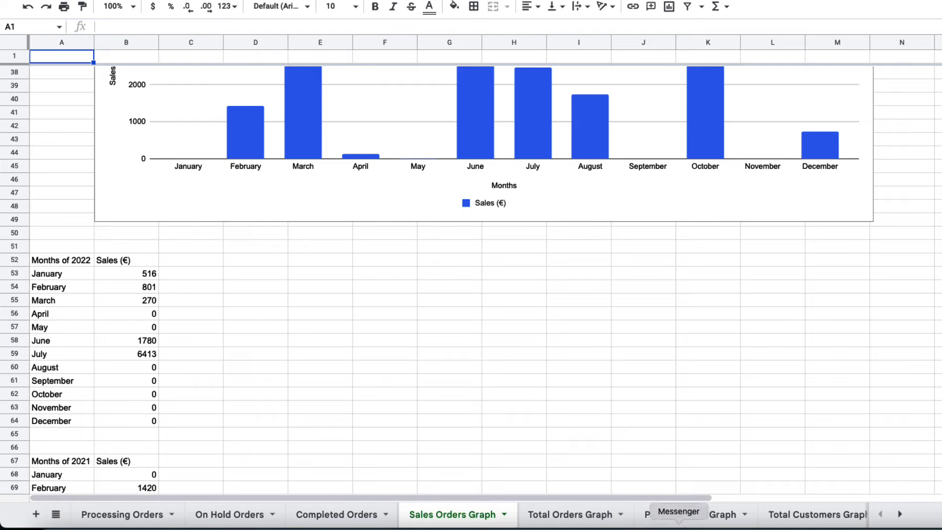
left_click(608, 515)
left_click(693, 519)
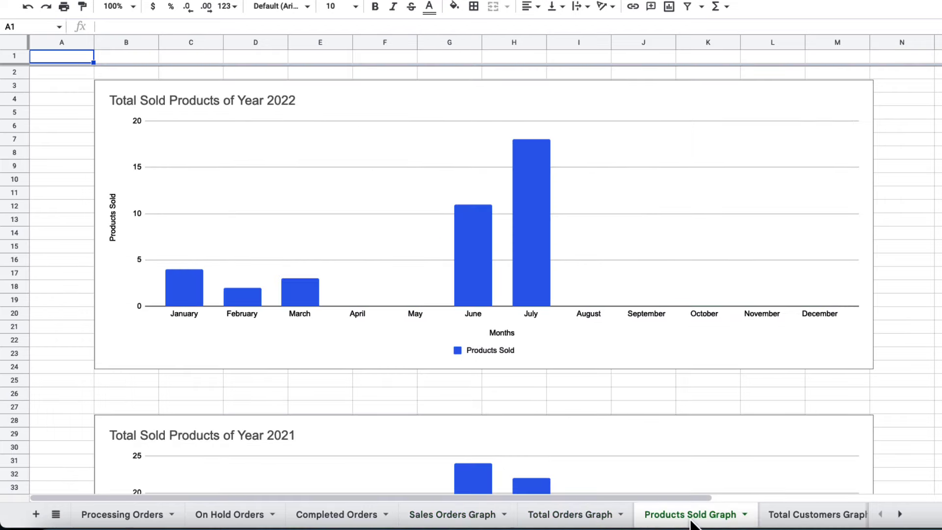
left_click(819, 519)
left_click(849, 515)
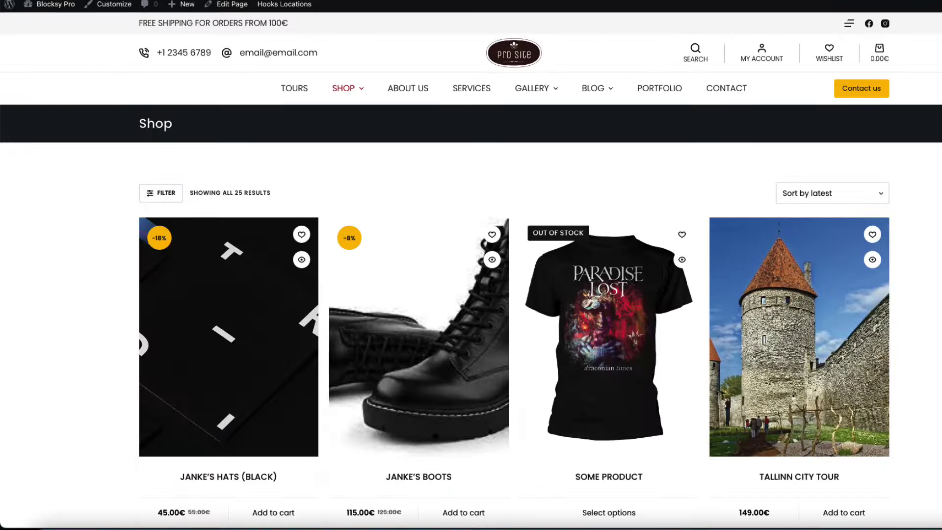
Add Janke's Boots (115.00€) to the cart and go to checkout.
scroll(492, 335, "down", 3)
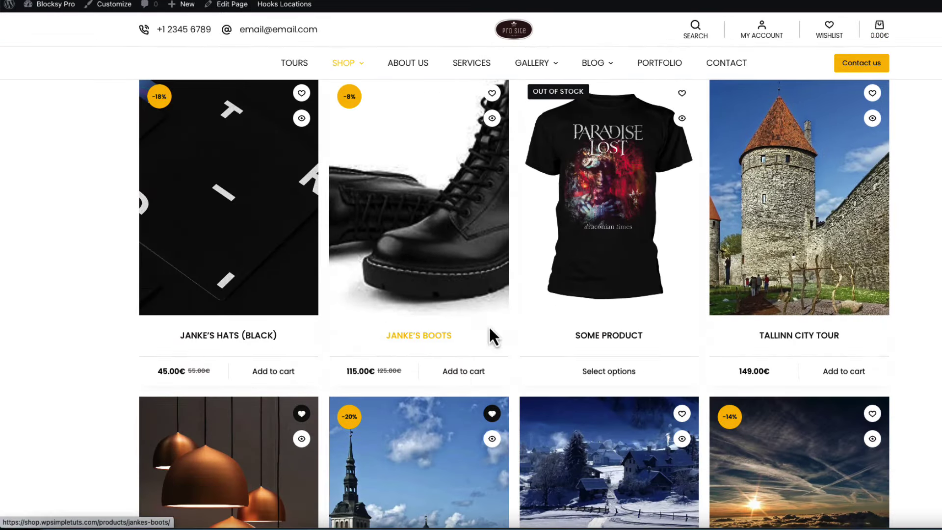
left_click(461, 371)
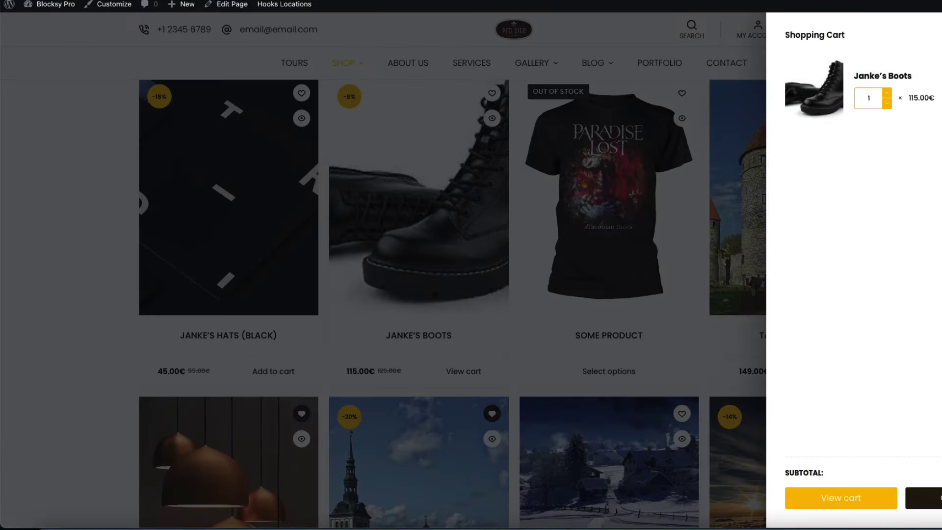
left_click(922, 498)
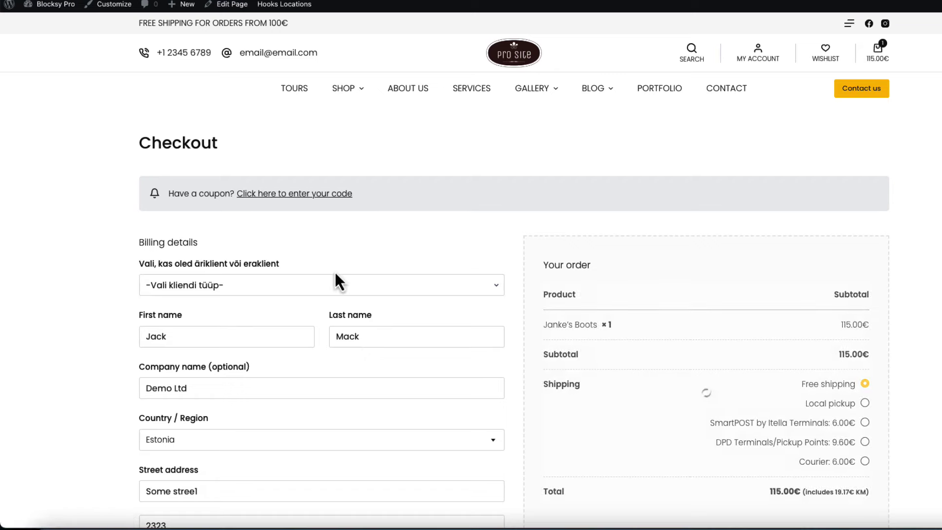
Change the billing name to 'Woo' 'Test', accept the terms and place the order.
scroll(182, 255, "down", 5)
left_click_drag(176, 175, 132, 166)
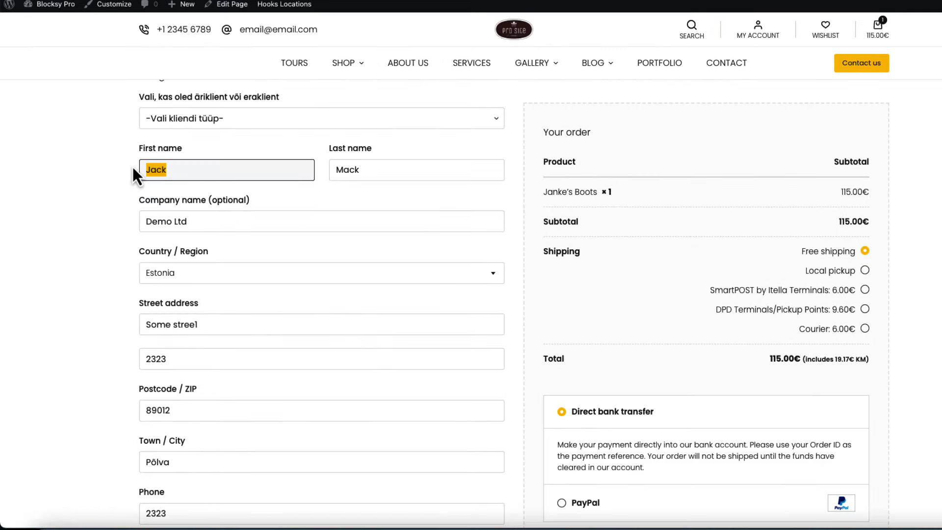
type("Woo")
key("Tab")
type("Test")
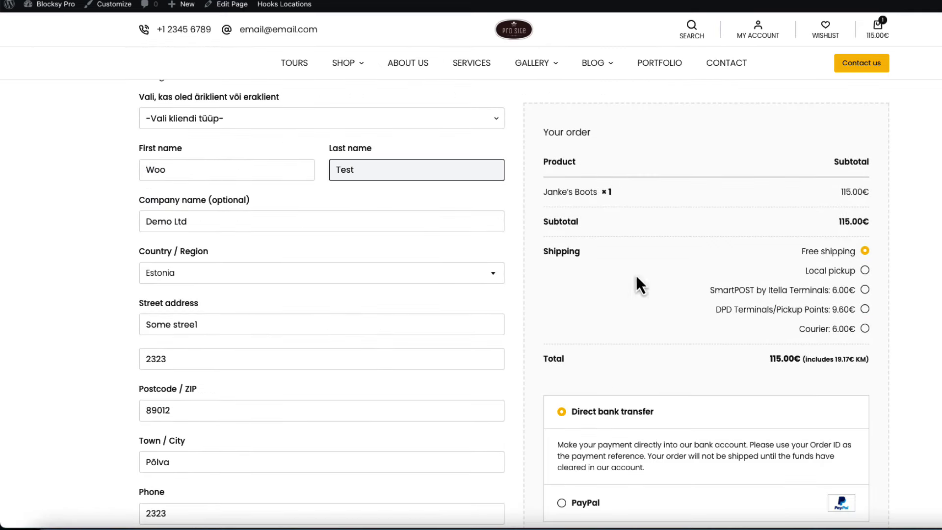
scroll(635, 272, "down", 4)
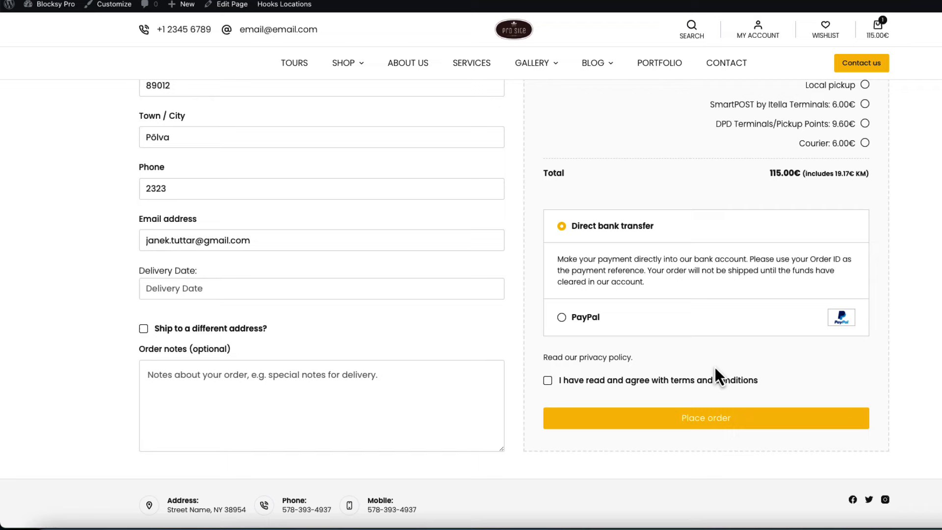
left_click(564, 381)
left_click(704, 416)
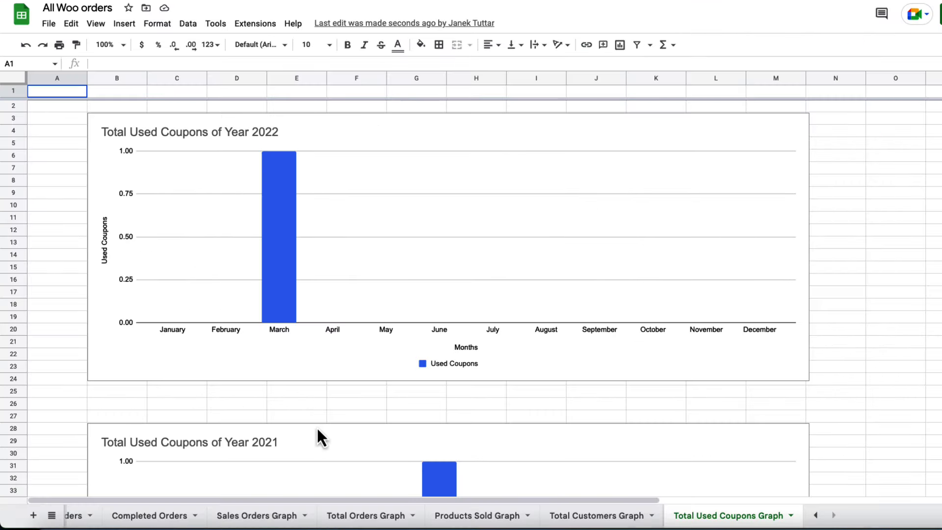
Open the On Hold Orders sheet and inspect the new boots order's name columns and product cell D2.
left_click(815, 515)
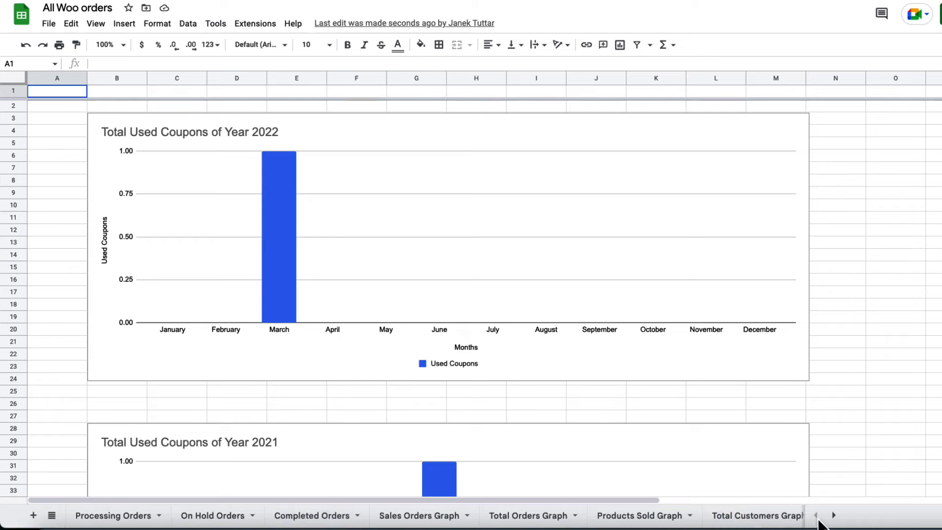
left_click(221, 516)
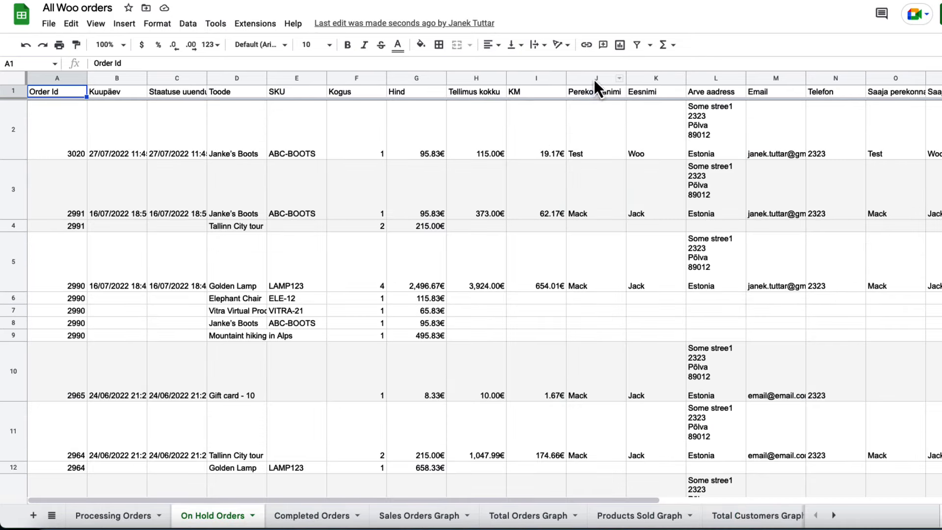
left_click(594, 79)
left_click(661, 75)
left_click(611, 79)
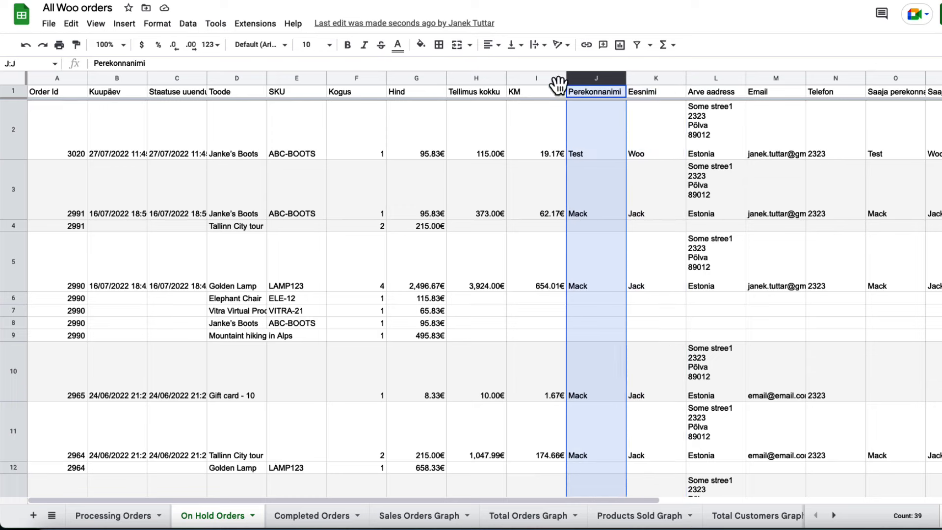
left_click(240, 136)
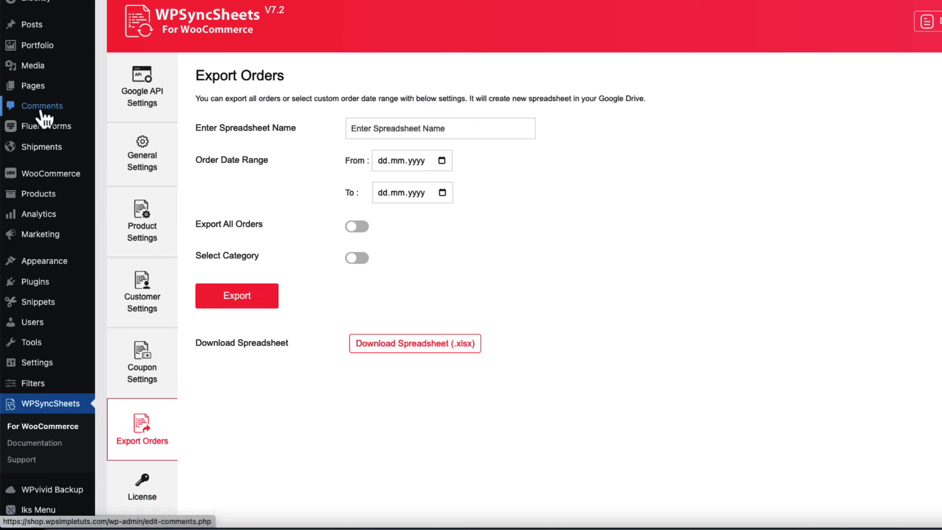
Bulk-change the newest order to completed and confirm its names in J2:K2 on Completed Orders.
mouse_move(51, 173)
left_click(118, 192)
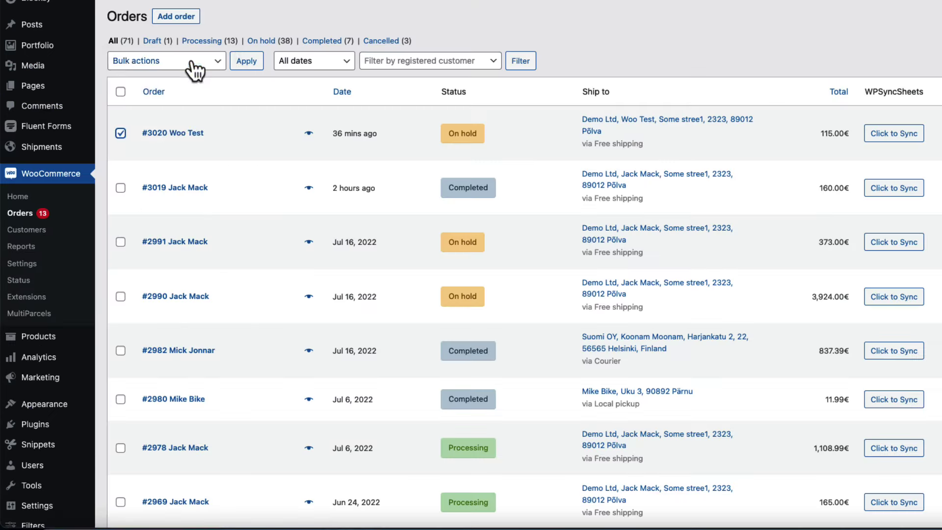
left_click(191, 66)
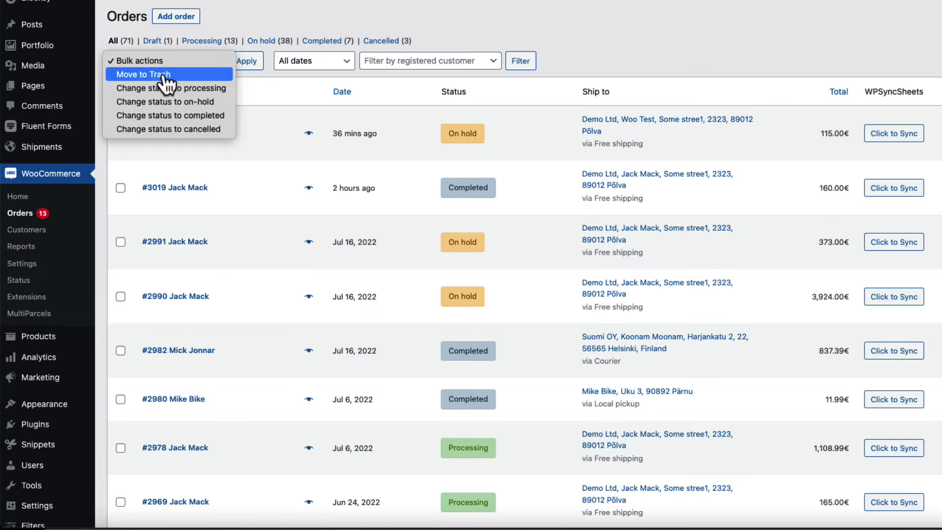
left_click(172, 116)
left_click(247, 63)
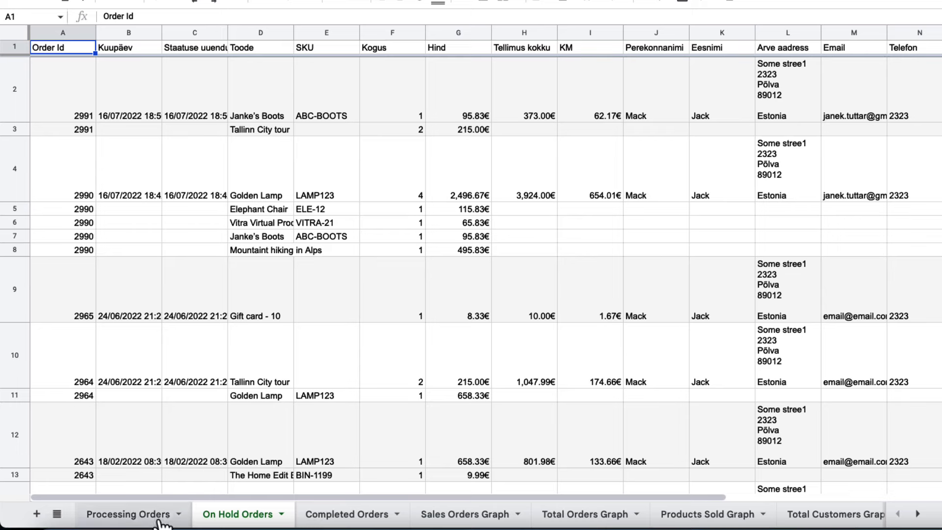
left_click(349, 518)
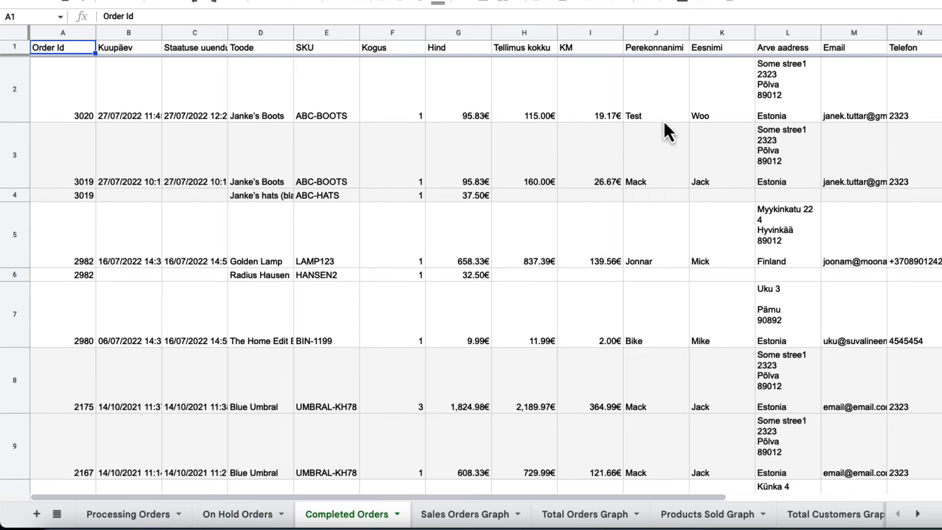
left_click_drag(663, 120, 731, 99)
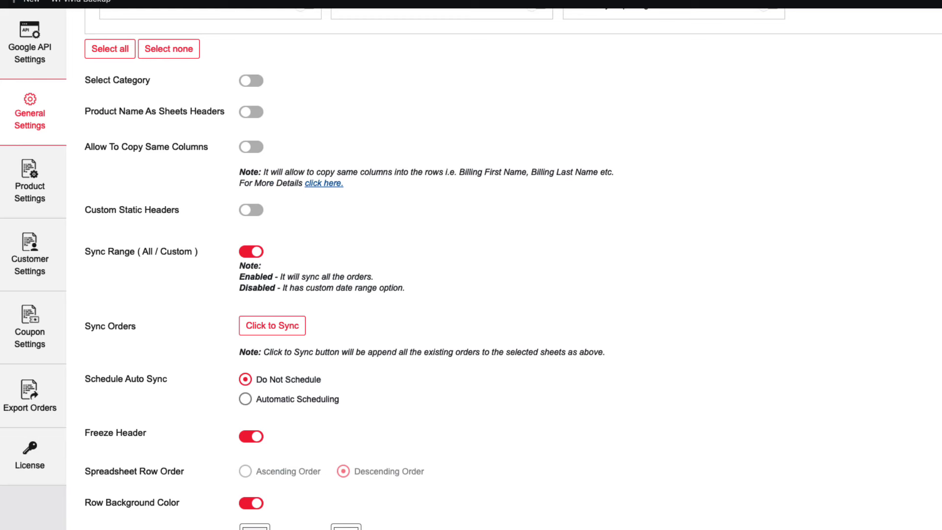
In Product Settings, choose to create a new spreadsheet named 'All Woo products'.
scroll(31, 185, "up", 10)
left_click(29, 185)
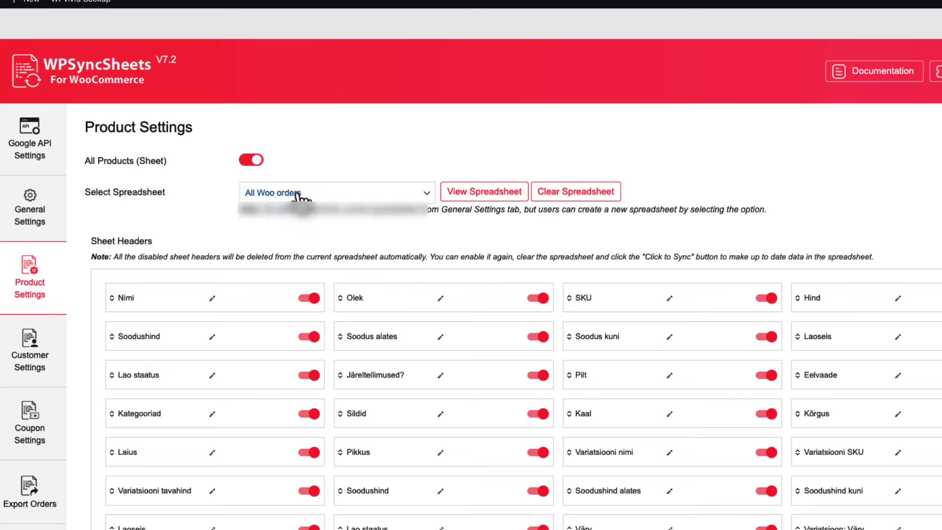
left_click(300, 193)
left_click(278, 236)
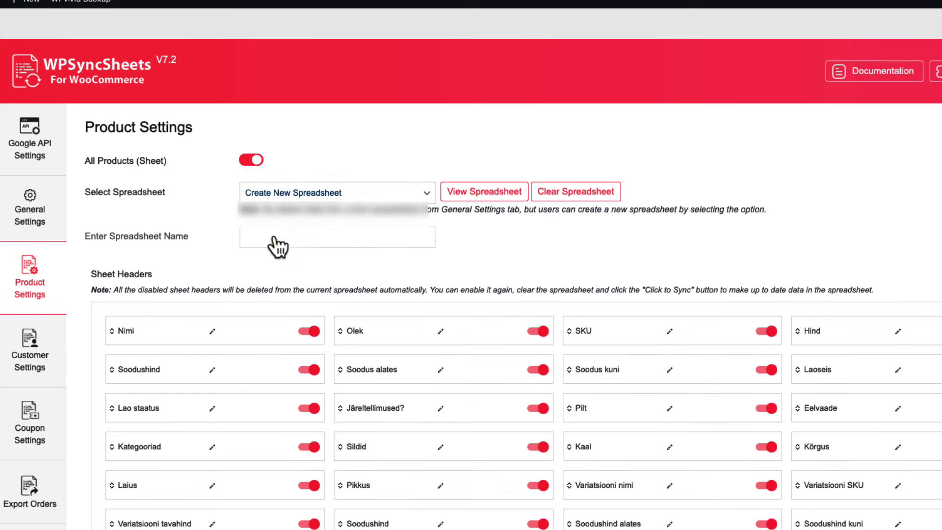
type("All pro")
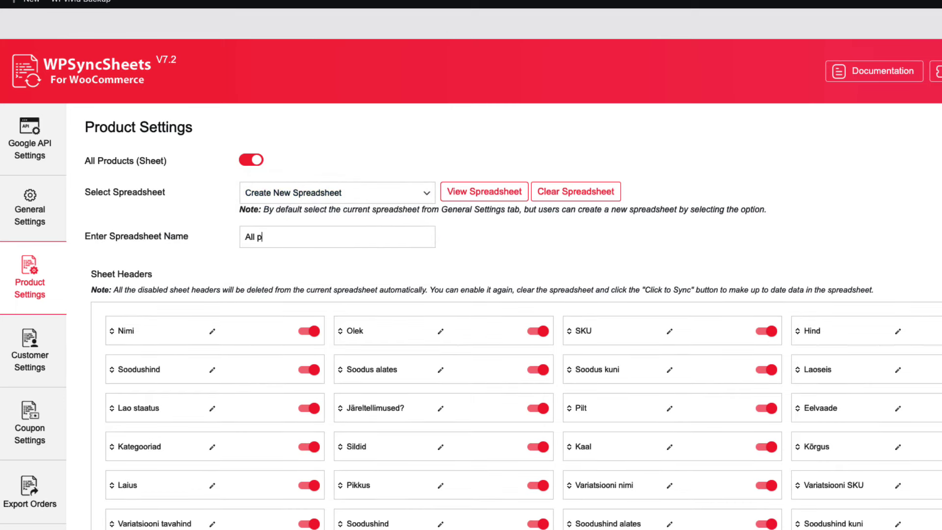
key("BackSpace")
key("BackSpace")
key("BackSpace")
type("Woo products")
Save the product settings and open the All Woo products spreadsheet.
scroll(449, 246, "down", 5)
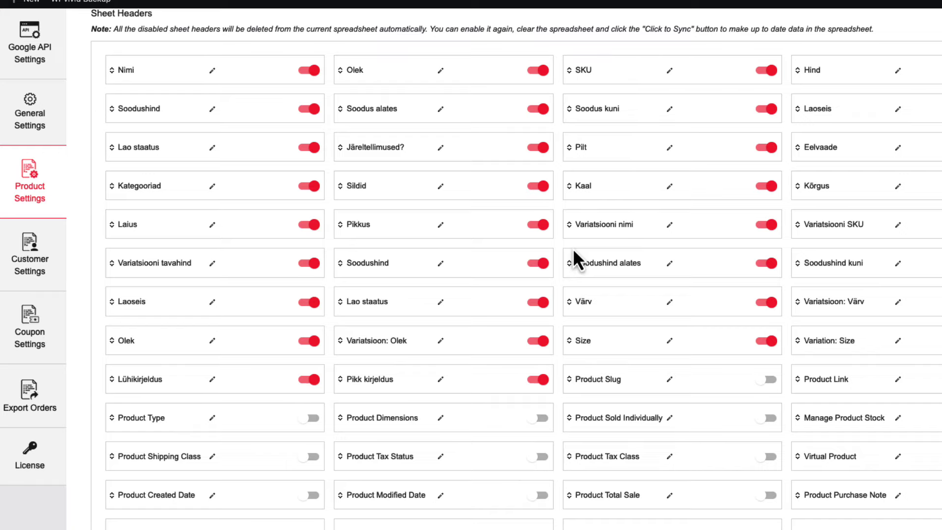
scroll(553, 264, "down", 8)
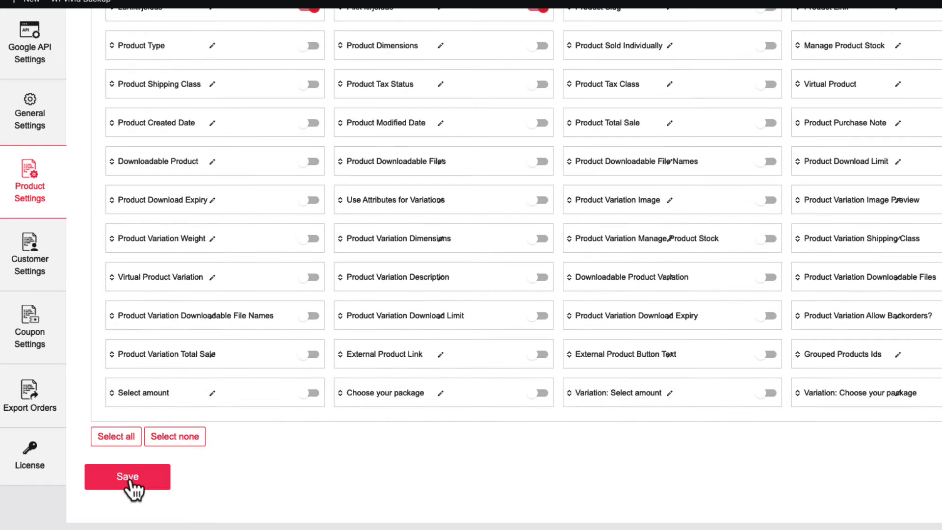
scroll(550, 281, "down", 3)
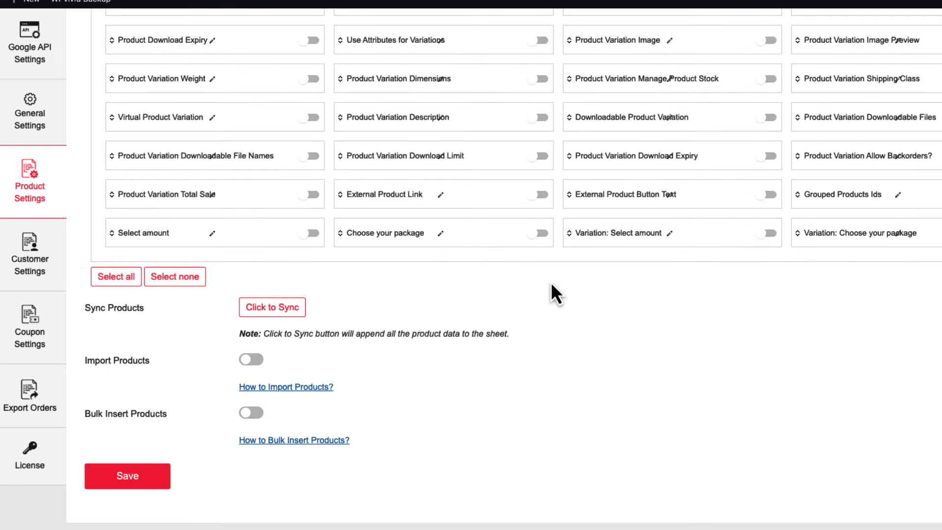
left_click(273, 313)
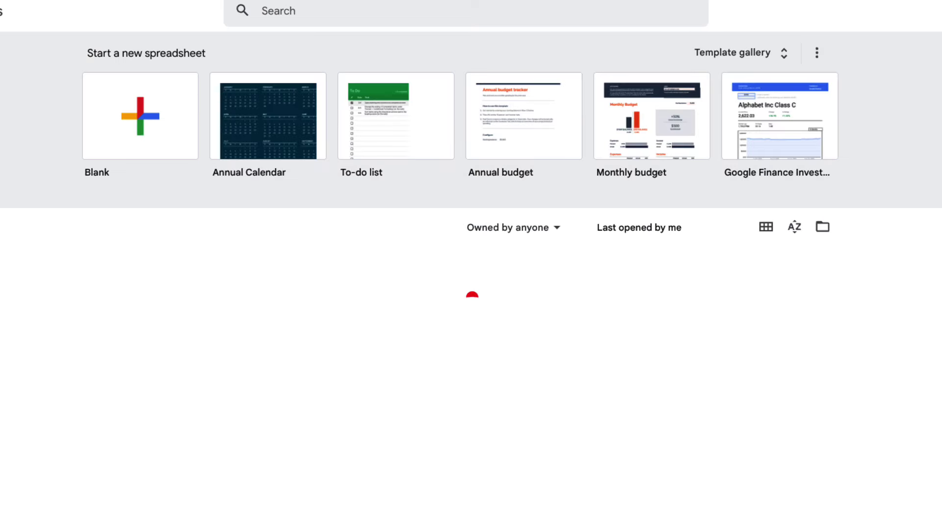
left_click(190, 273)
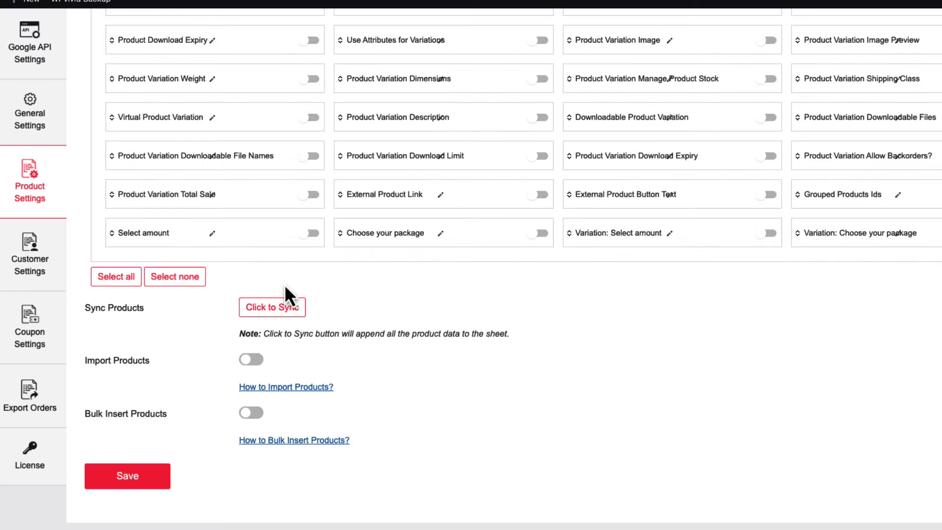
Sync all products to the sheet, dismiss the success alert and check the synced rows.
left_click(269, 315)
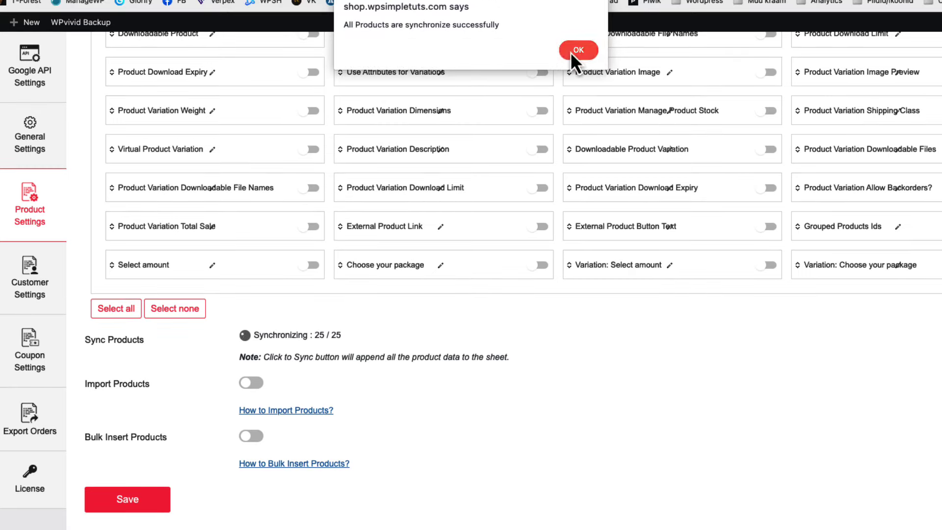
left_click(577, 50)
key("ctrl+Tab")
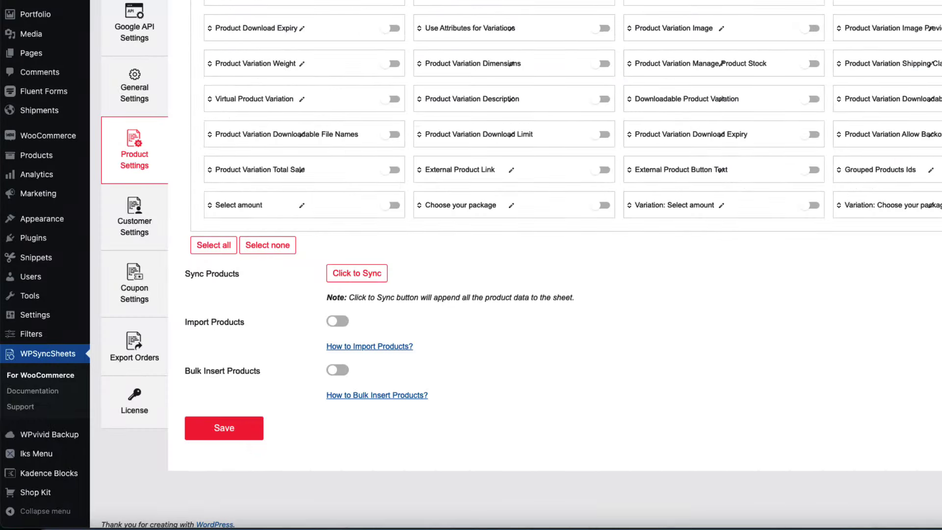
Turn on product import from the sheet with insert, update and delete allowed.
left_click(339, 322)
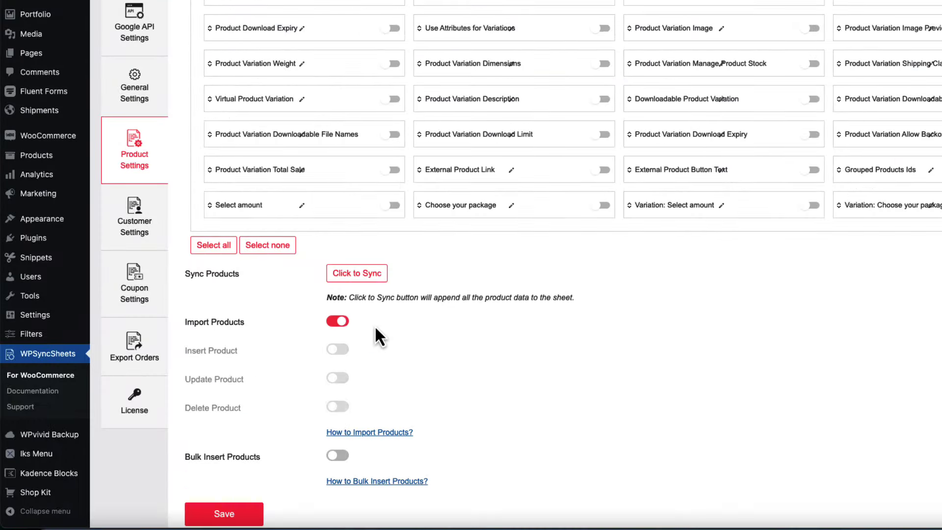
left_click(337, 350)
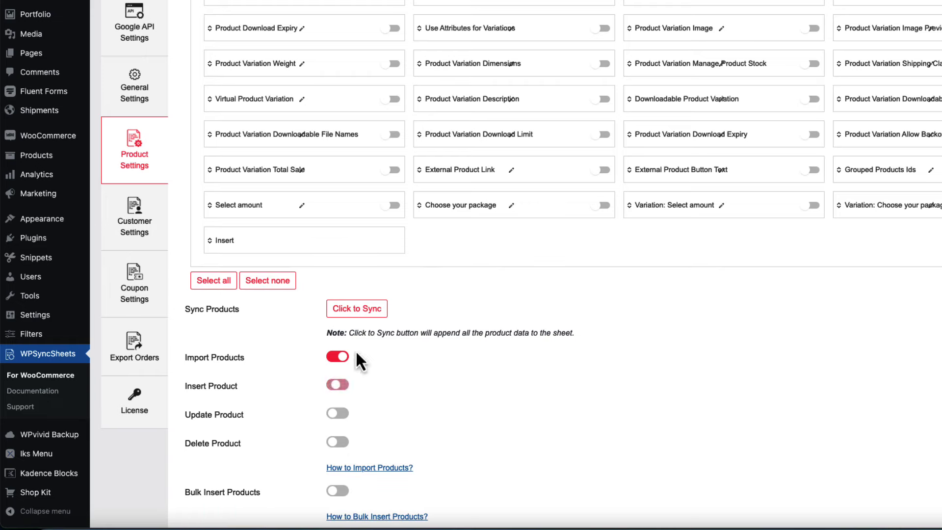
left_click(338, 413)
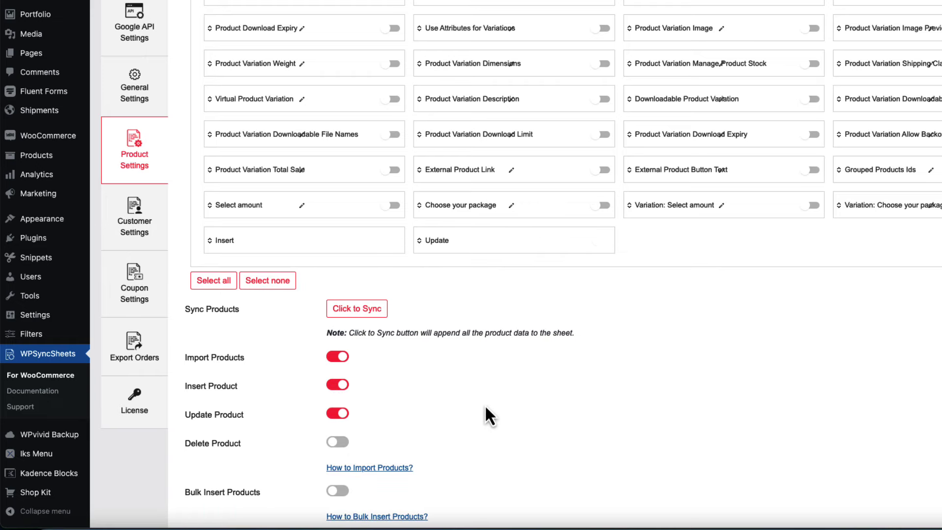
left_click(338, 442)
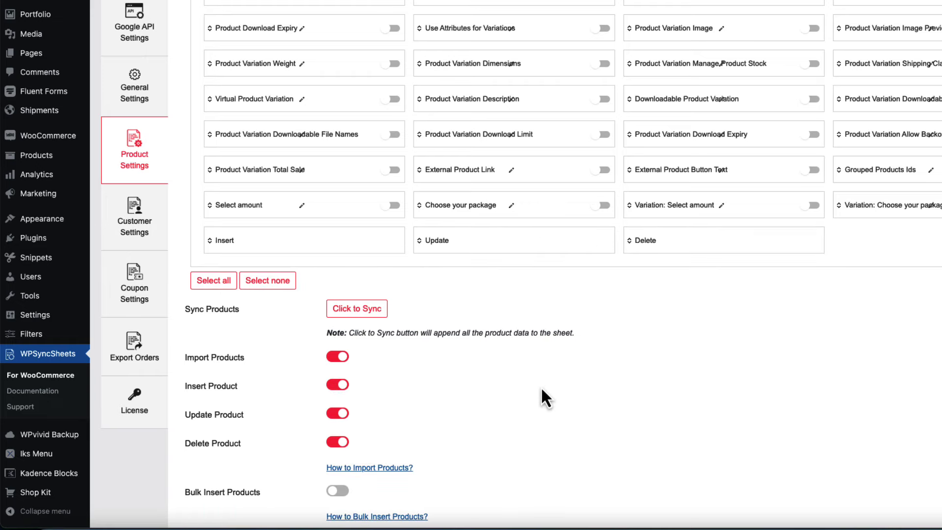
Move the Insert, Update and Delete headers to the first three slots and save.
scroll(284, 247, "up", 1)
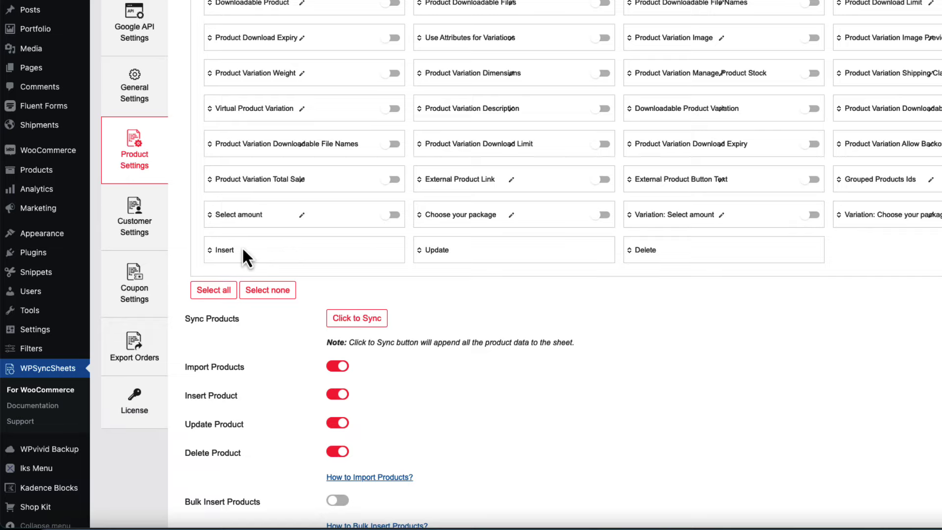
left_click_drag(212, 255, 220, 246)
scroll(219, 206, "up", 10)
scroll(440, 292, "down", 10)
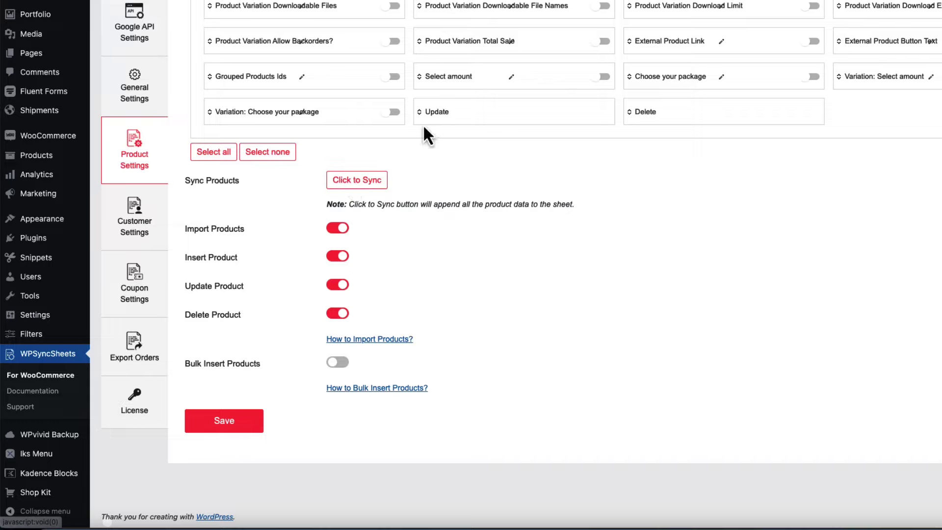
scroll(410, 152, "up", 10)
left_click_drag(420, 123, 432, 265)
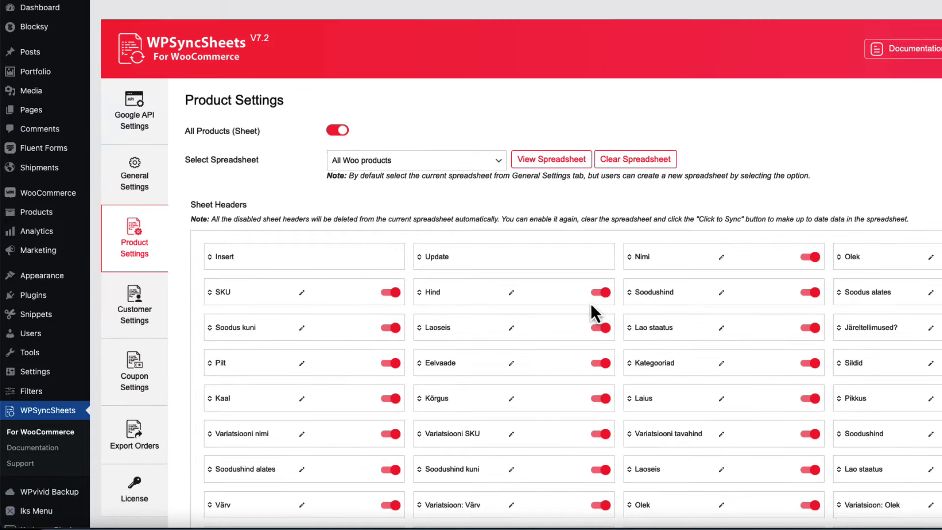
scroll(590, 302, "down", 10)
scroll(630, 317, "up", 2)
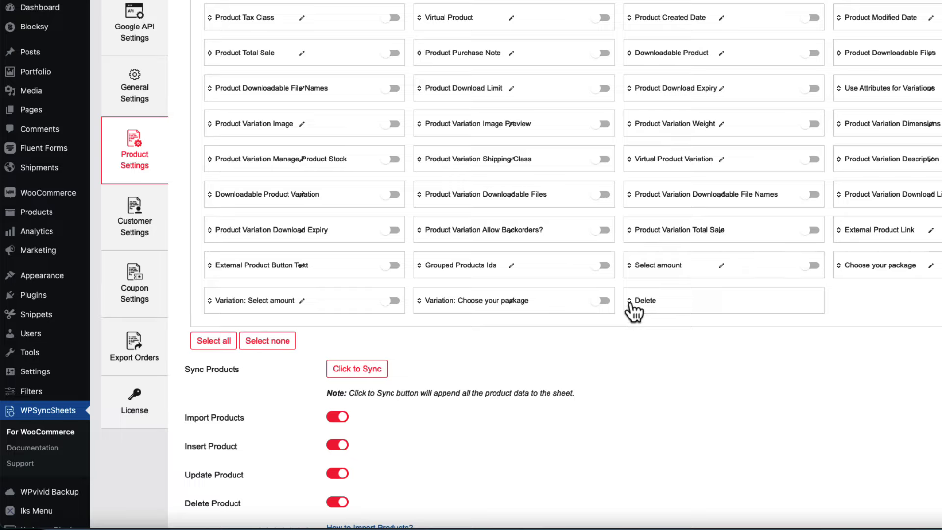
left_click_drag(633, 309, 653, 258)
scroll(632, 267, "up", 10)
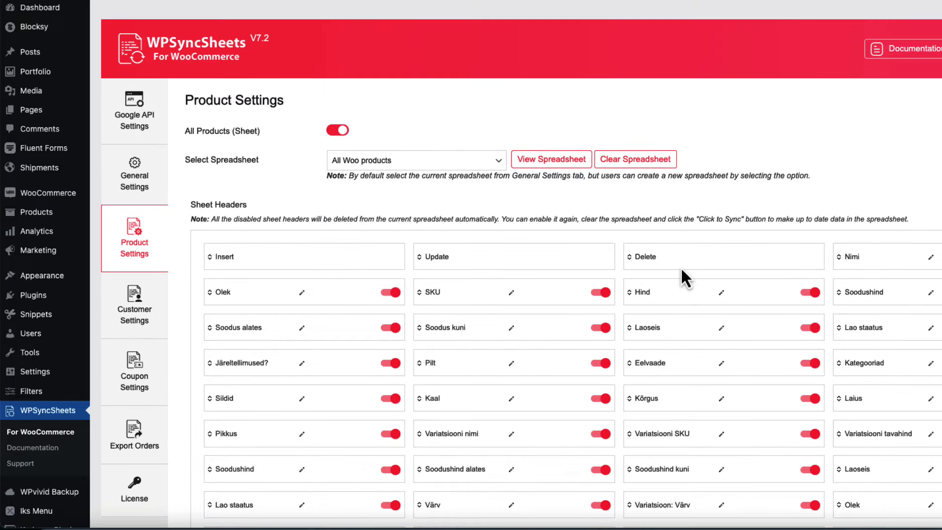
scroll(682, 275, "down", 15)
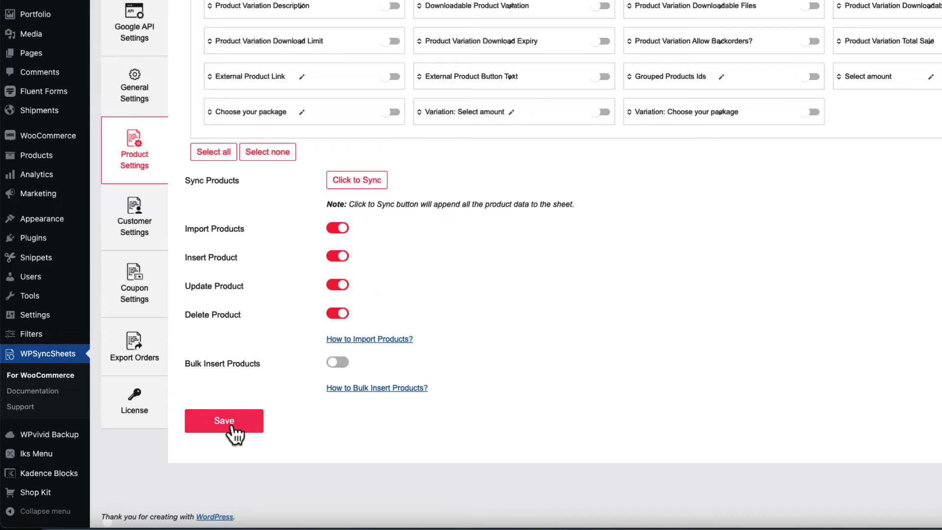
left_click(230, 426)
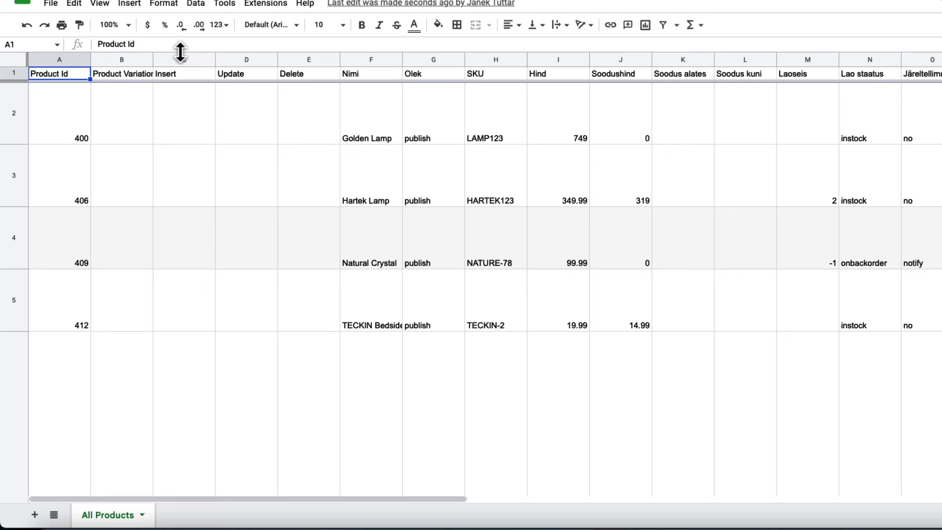
Flag Golden Lamp for update (D2 = 1) and set its price to 789, sale price 719.
left_click_drag(182, 55, 316, 58)
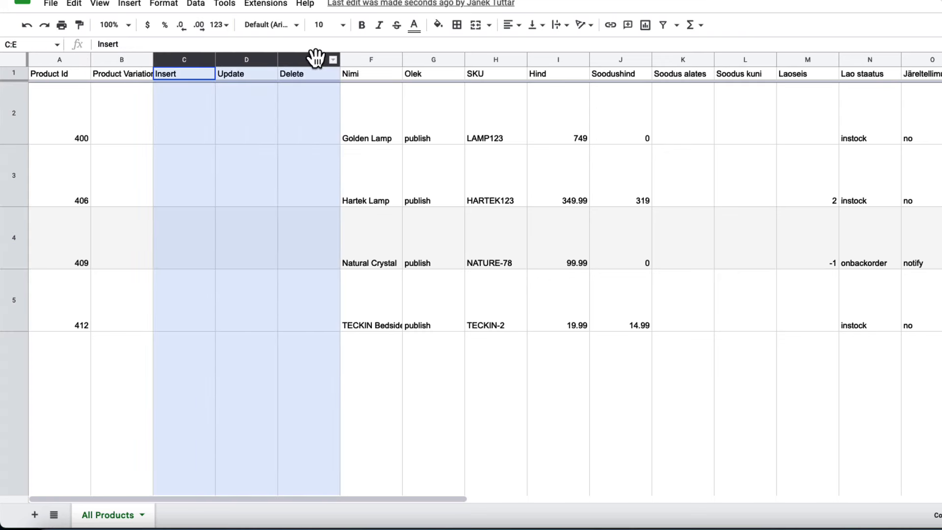
left_click(493, 381)
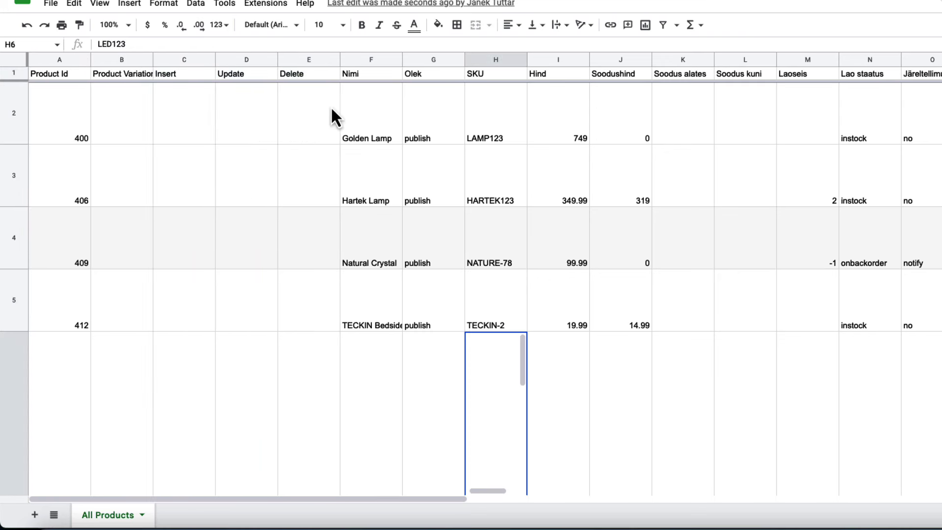
left_click(256, 132)
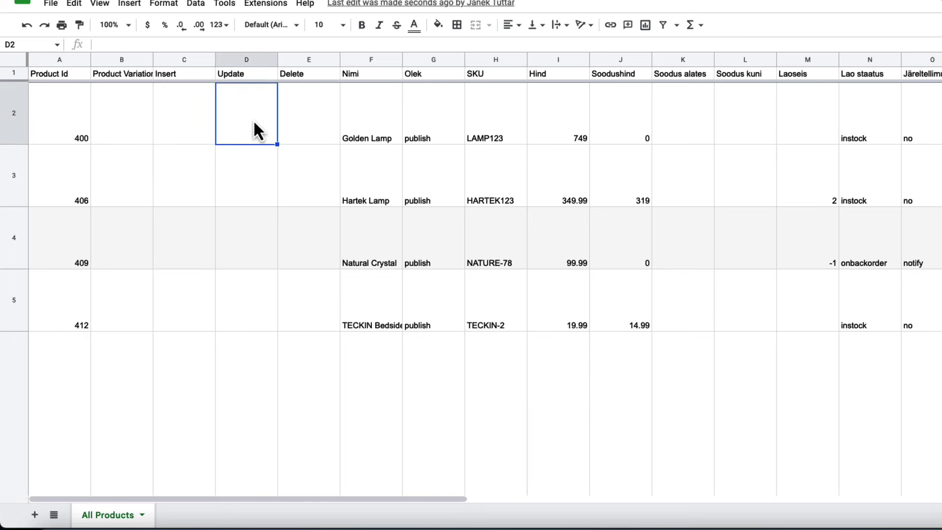
type("1")
left_click(265, 194)
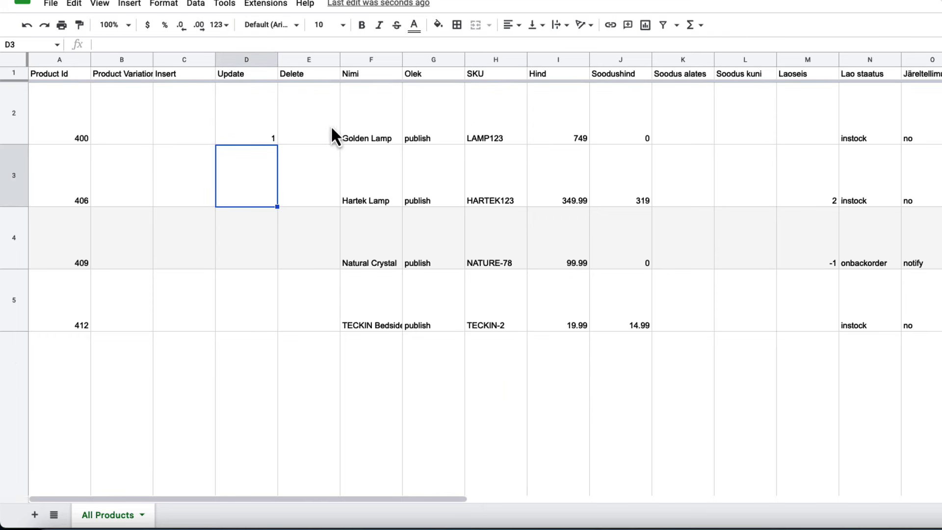
left_click(577, 139)
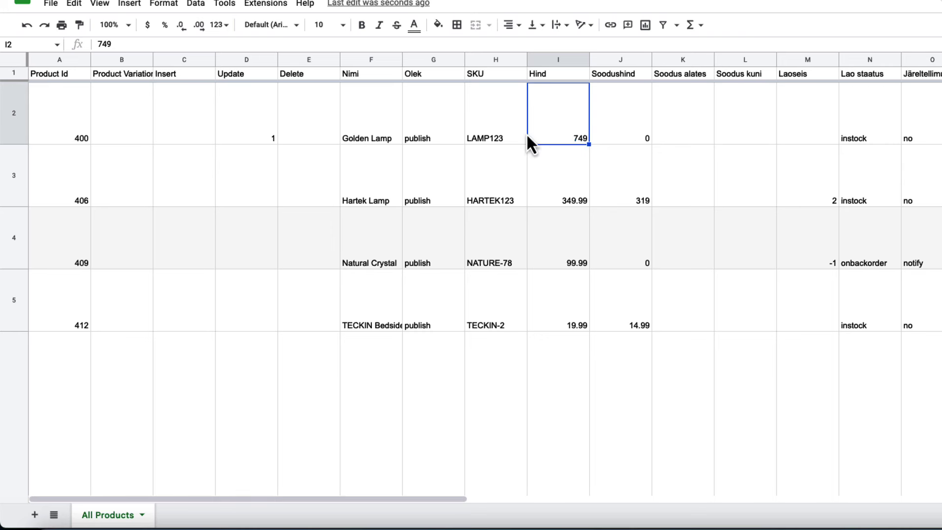
type("789")
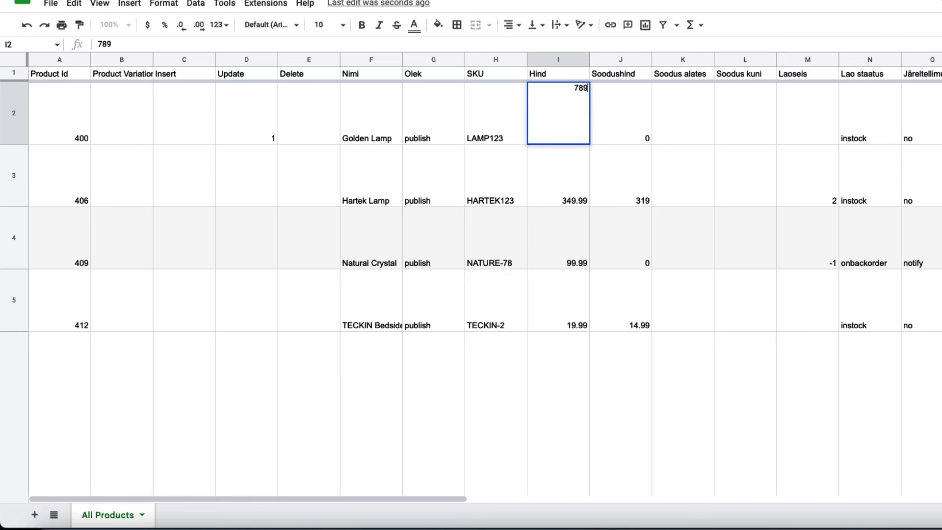
left_click(683, 137)
left_click(634, 133)
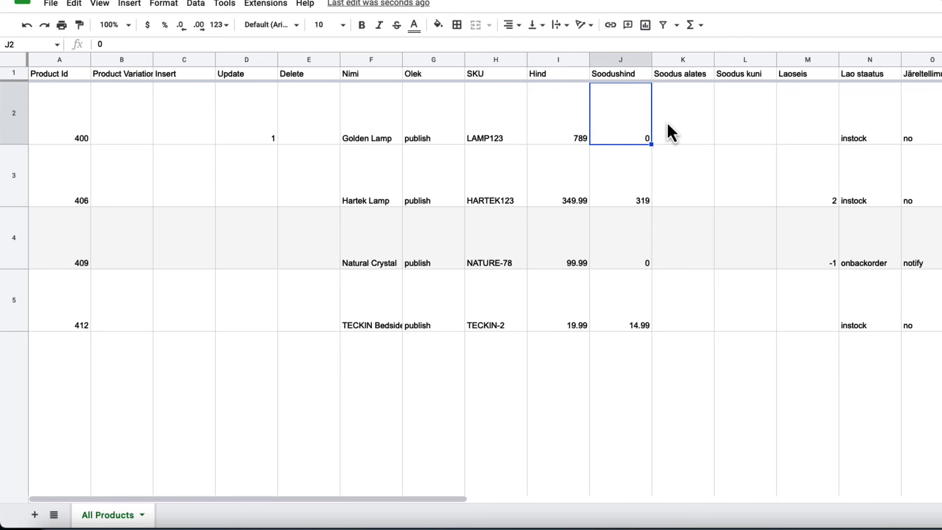
type("7")
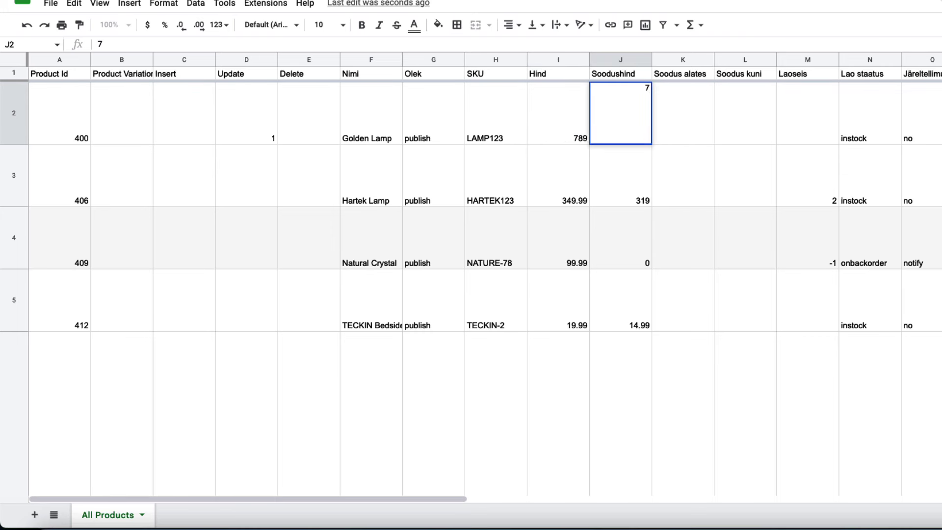
type("19")
left_click(723, 170)
Flag Hartek Lamp for update (D3 = 1) and set its stock in M3 to 5.
left_click(367, 203)
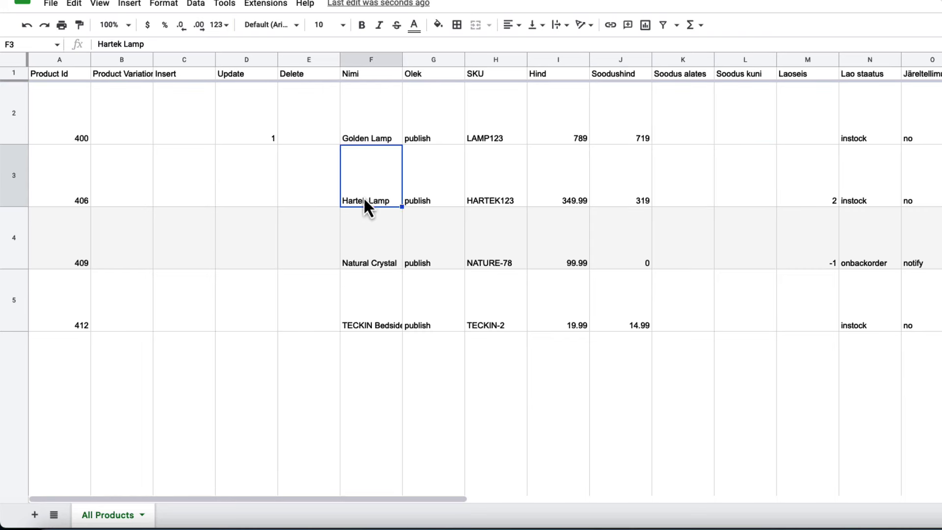
left_click(259, 189)
type("1")
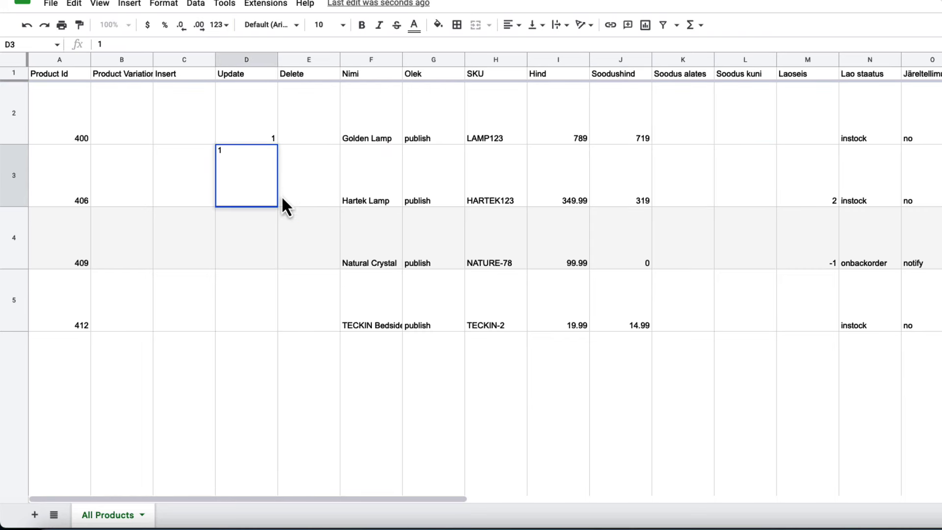
left_click(320, 203)
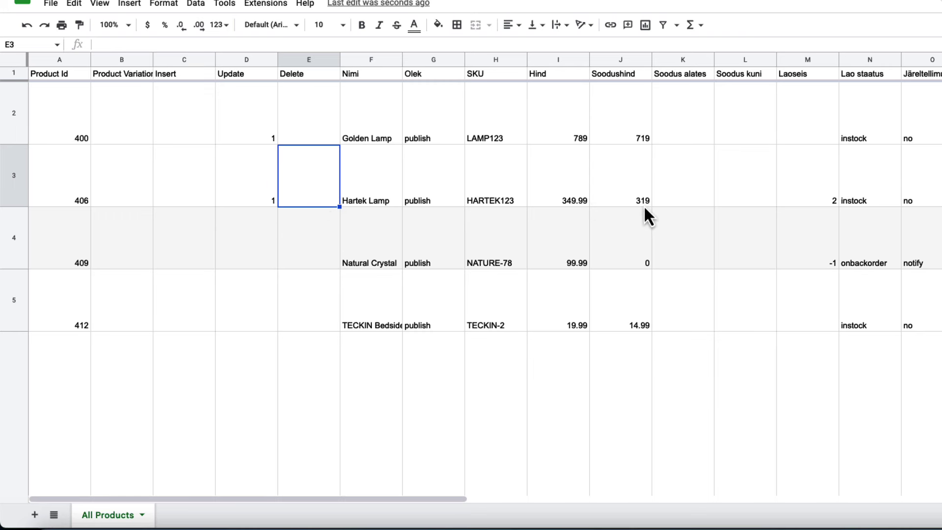
left_click(822, 202)
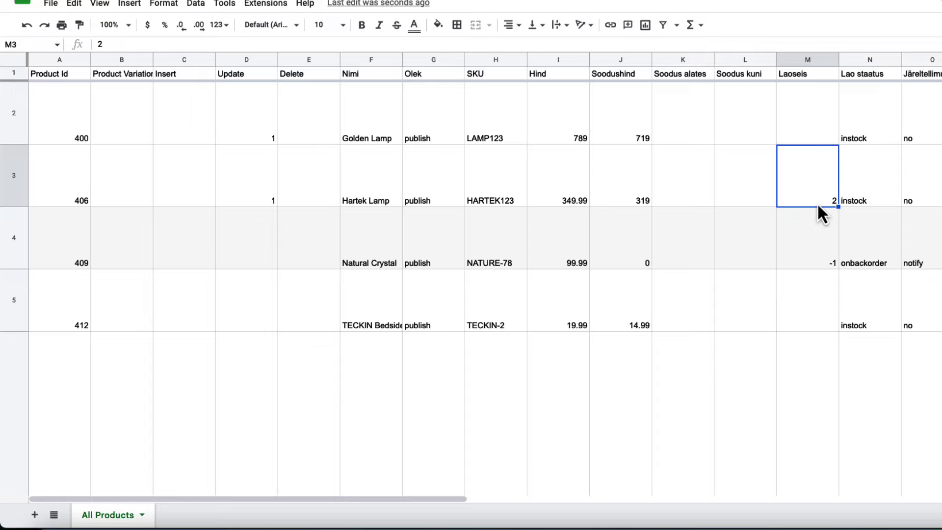
type("5")
left_click(762, 245)
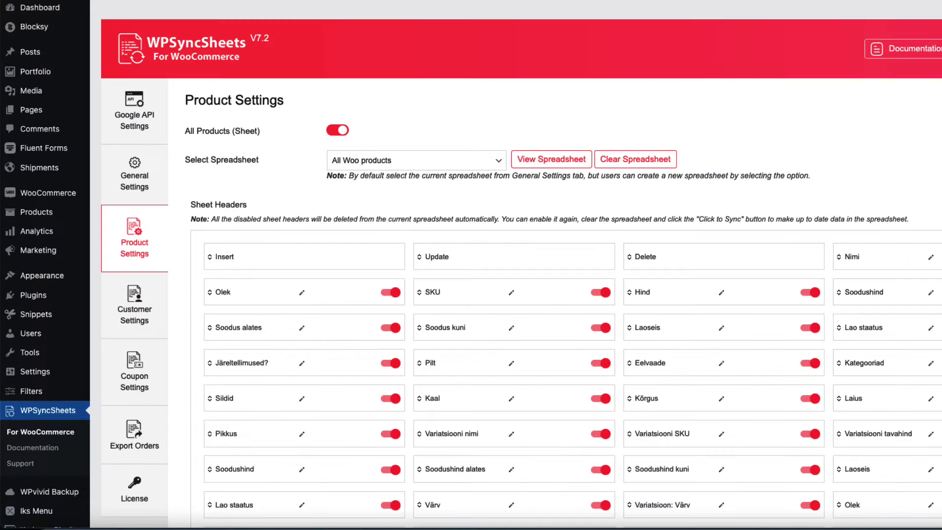
Run Import Product, confirm and proceed to update the two products, then dismiss the success alert.
scroll(608, 175, "down", 15)
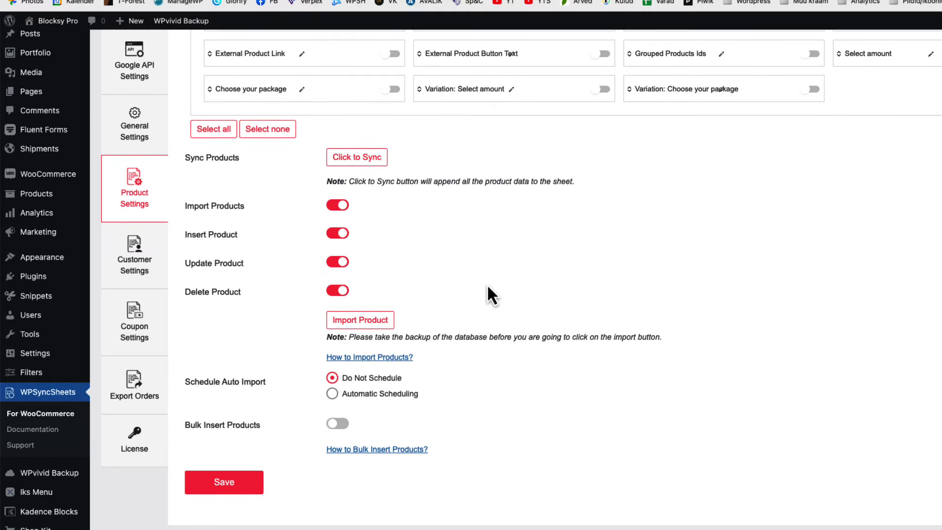
left_click(352, 324)
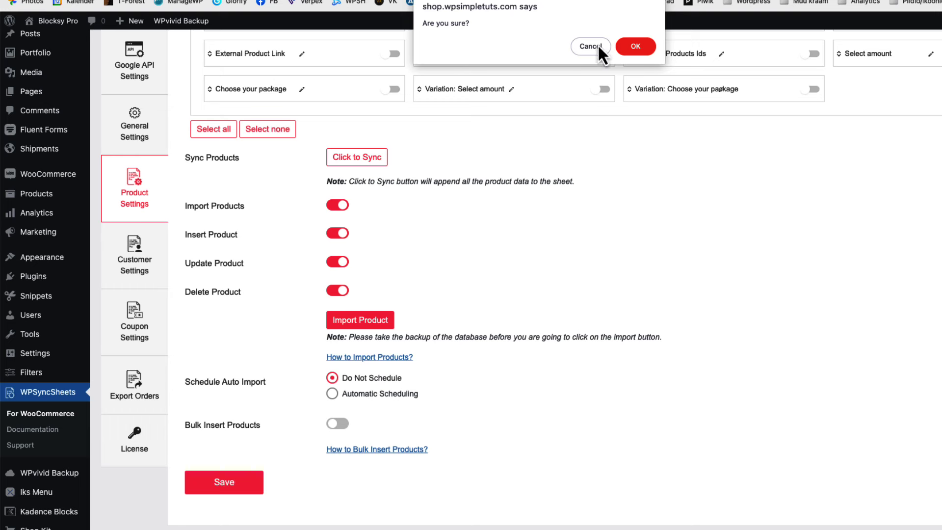
left_click(630, 50)
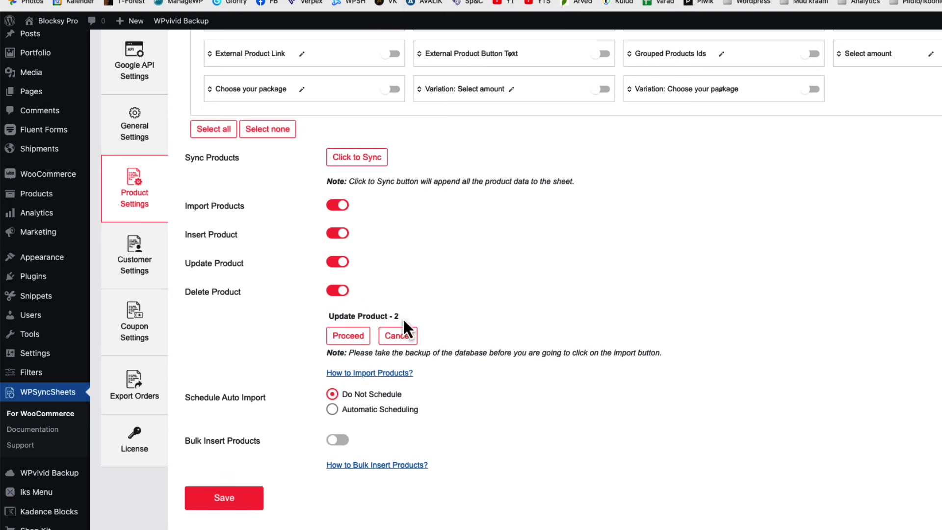
left_click_drag(403, 321, 327, 316)
left_click(348, 336)
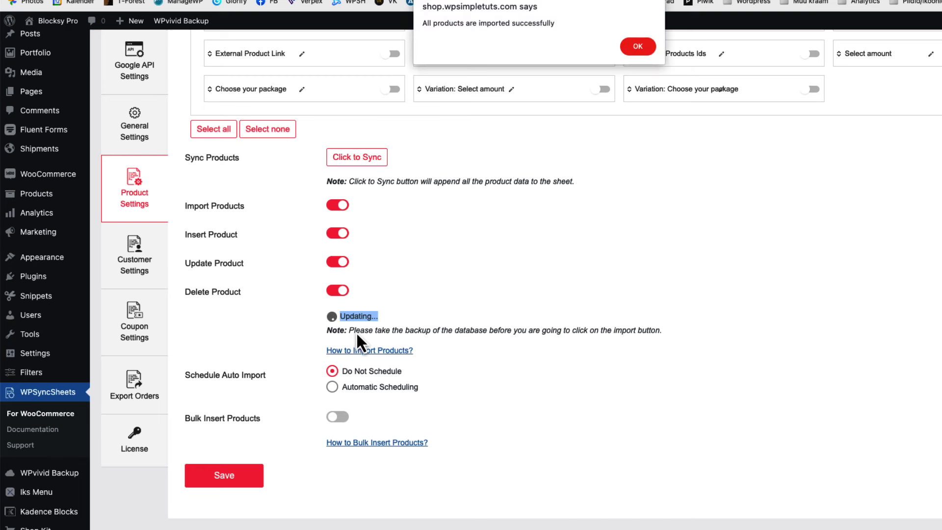
left_click(637, 48)
mouse_move(45, 258)
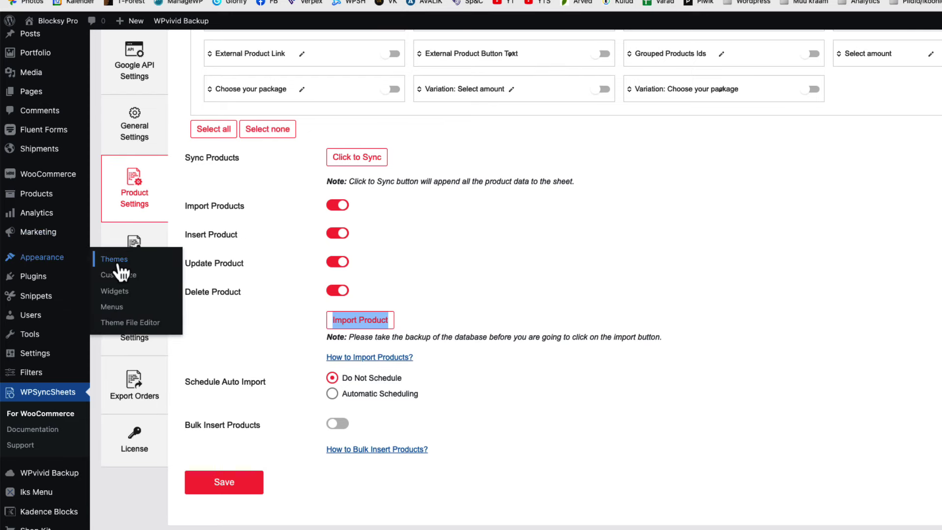
mouse_move(60, 202)
left_click(122, 196)
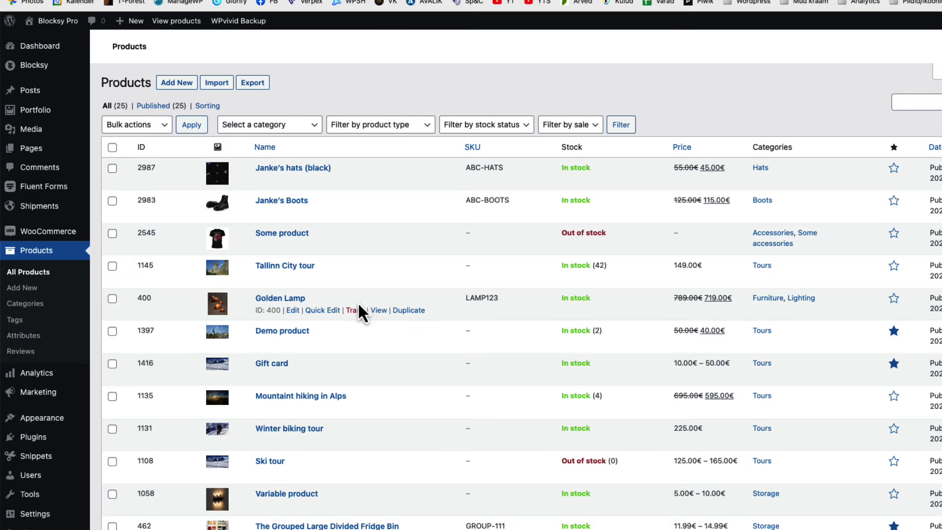
Verify Golden Lamp's 789.00€ price and Hartek Lamp's stock of 5 in the product list.
left_click_drag(314, 301, 255, 299)
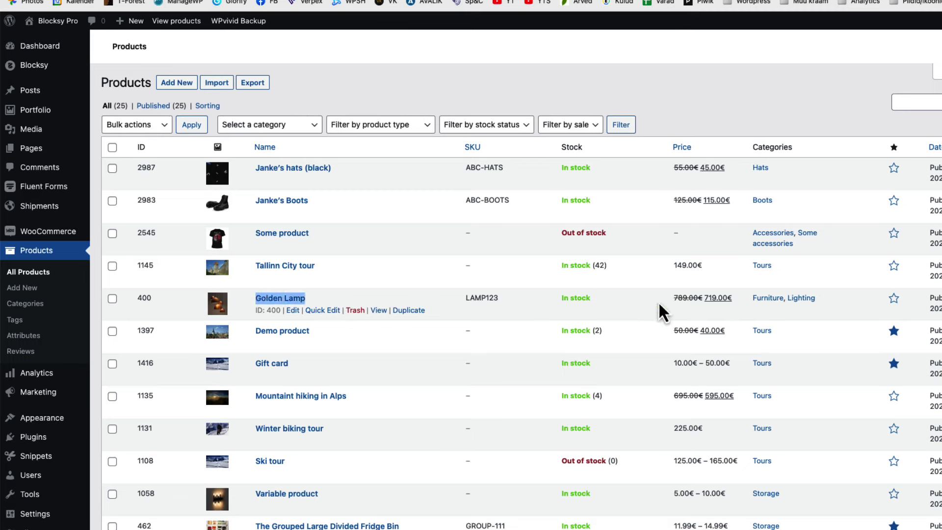
left_click_drag(674, 298, 702, 297)
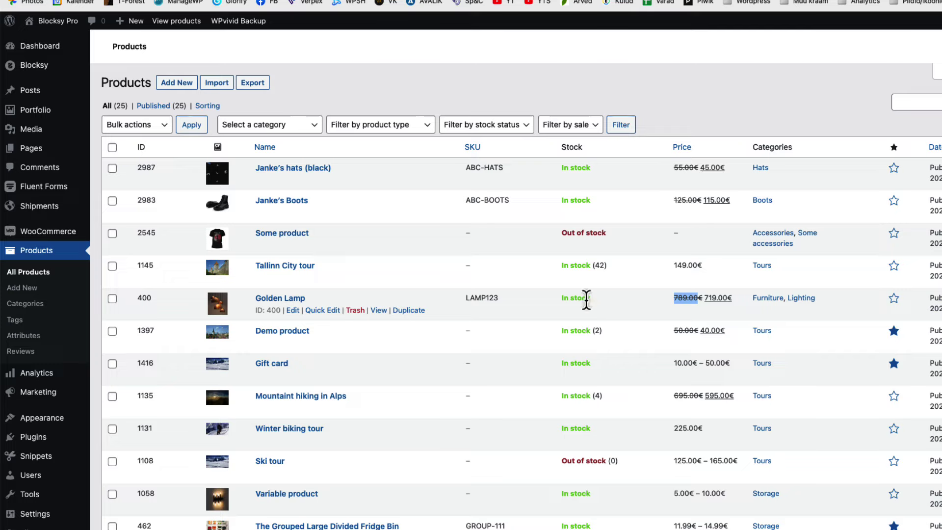
scroll(589, 304, "down", 10)
left_click_drag(306, 457, 255, 455)
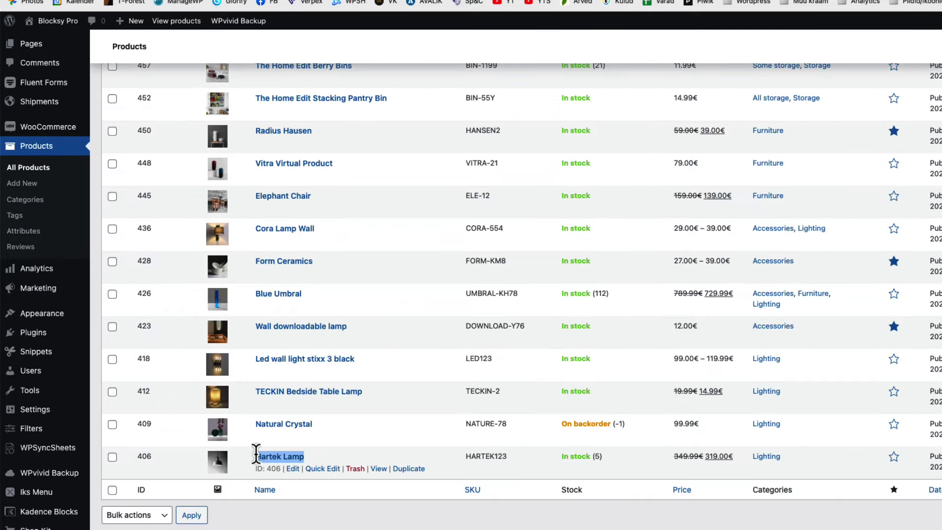
left_click_drag(608, 460, 564, 457)
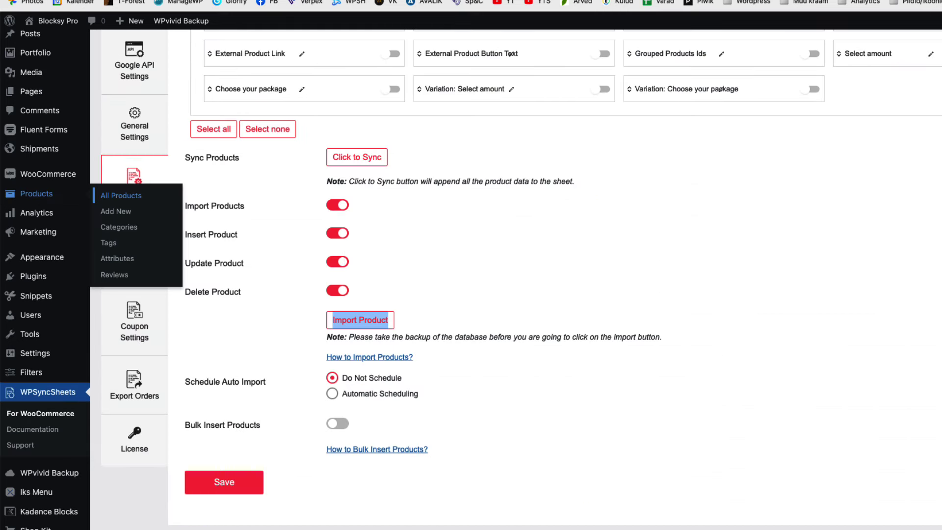
Set product auto import to Automatic Scheduling every thirty minutes and save.
left_click(332, 394)
scroll(420, 363, "down", 2)
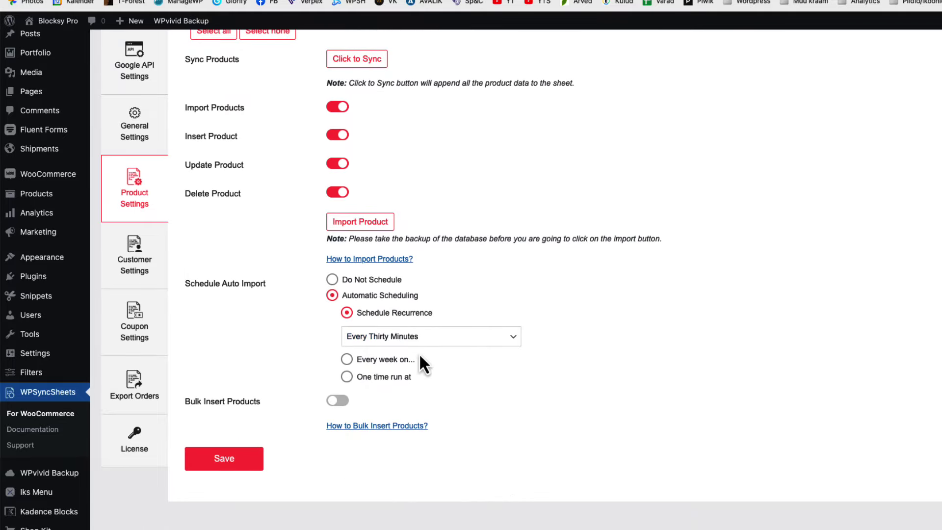
left_click(421, 339)
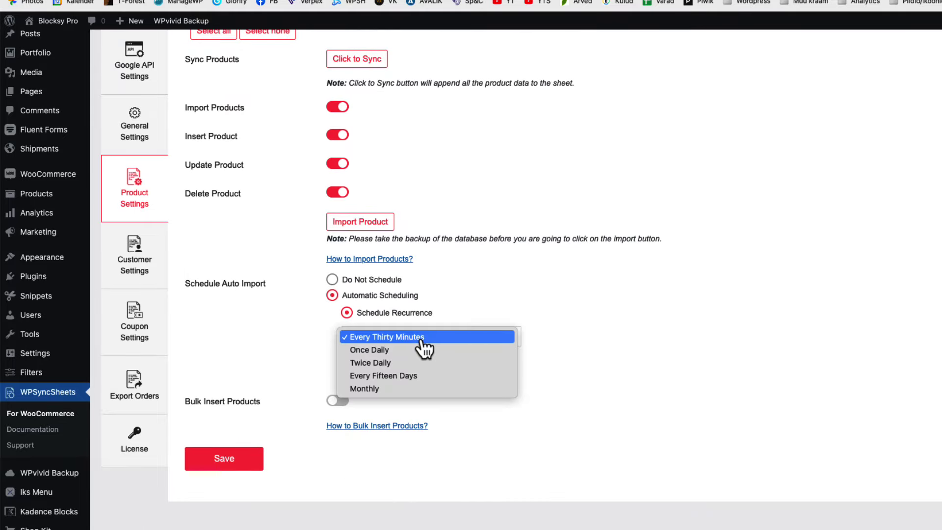
left_click(547, 314)
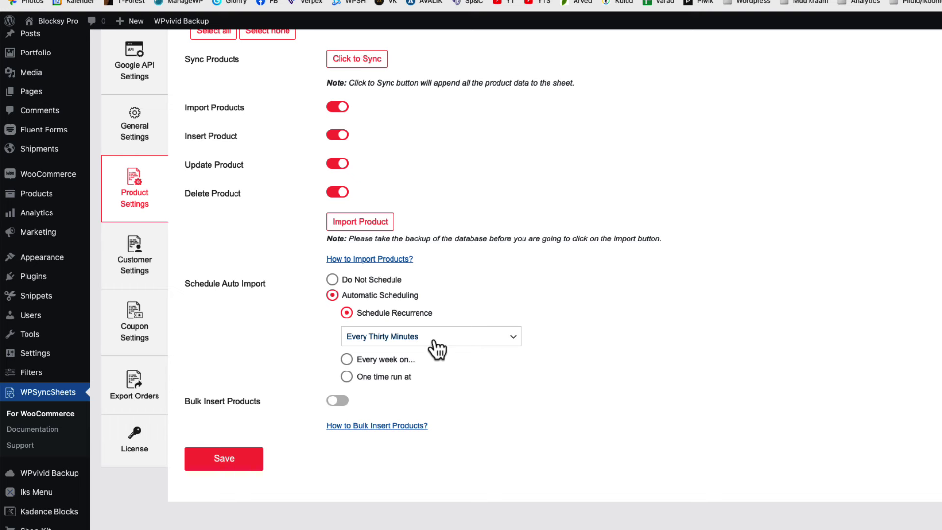
left_click(224, 459)
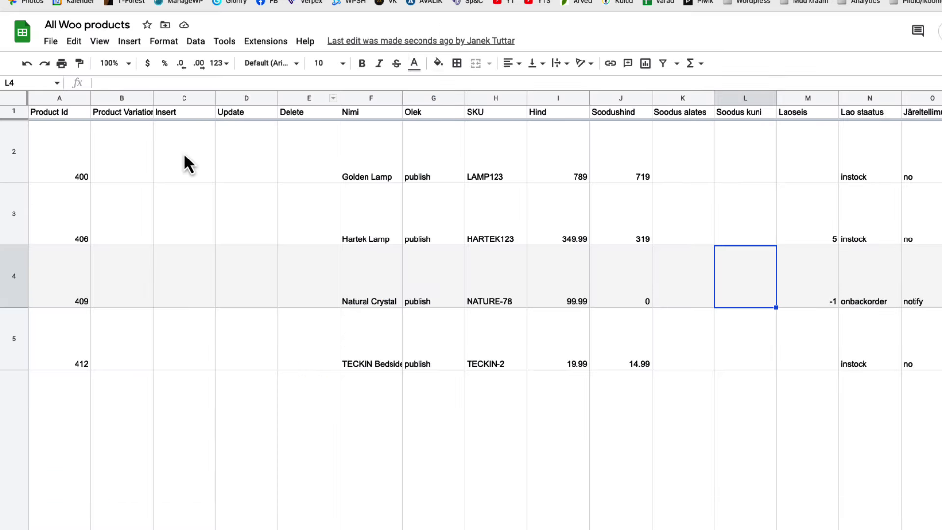
Flag Golden Lamp for update with 1 in D2 and clear its 719 sale price.
left_click(206, 160)
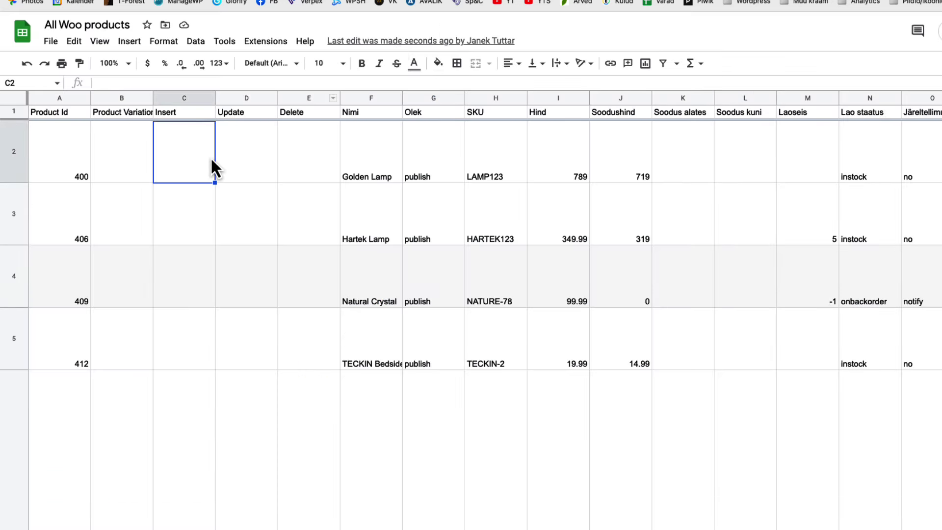
left_click(254, 159)
type("1")
left_click(646, 173)
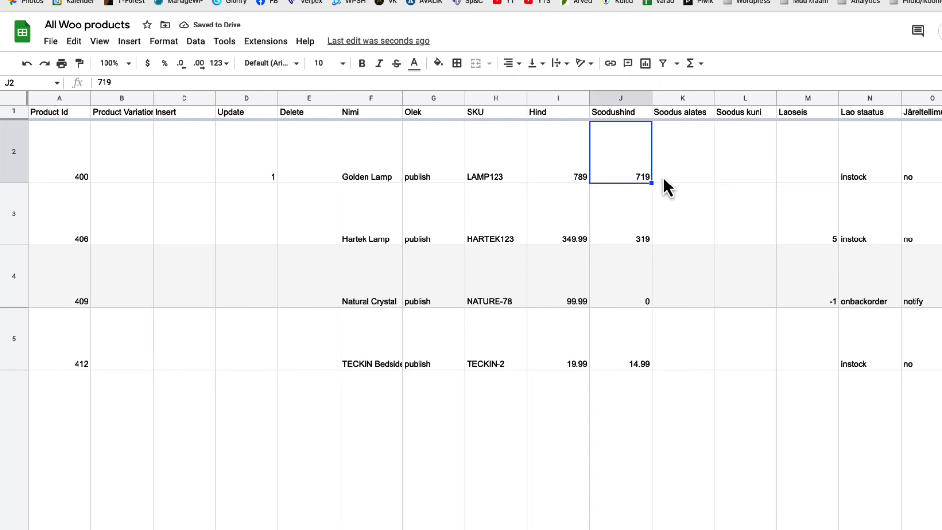
key("Delete")
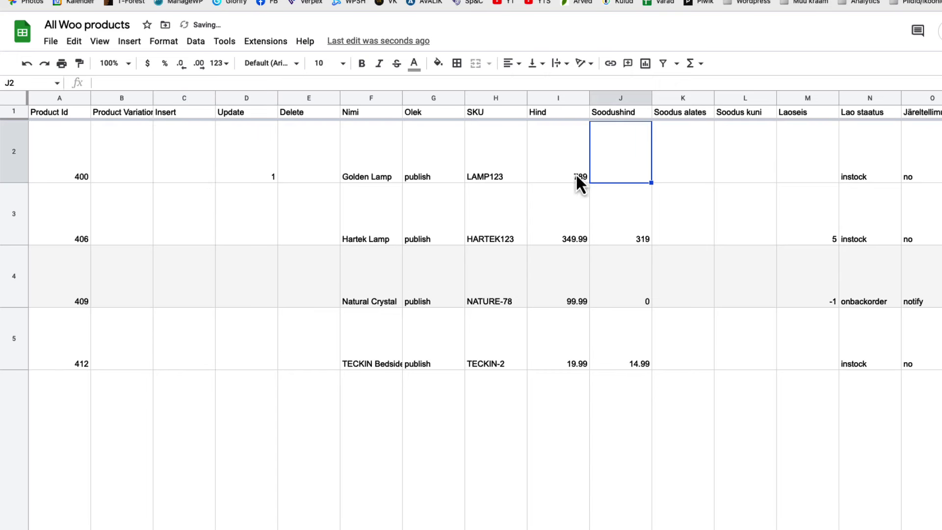
Set Hartek Lamp's stock quantity in M3 to 4.
left_click(811, 236)
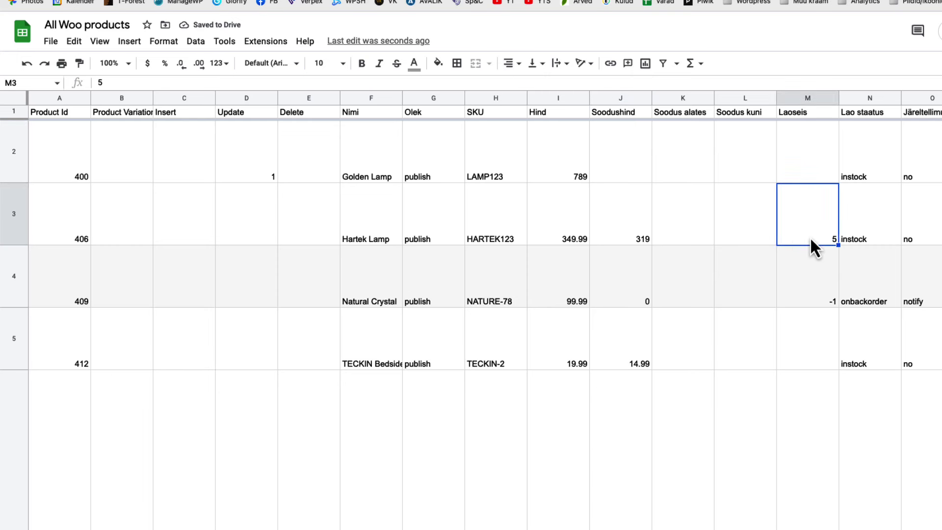
type("4")
left_click(674, 393)
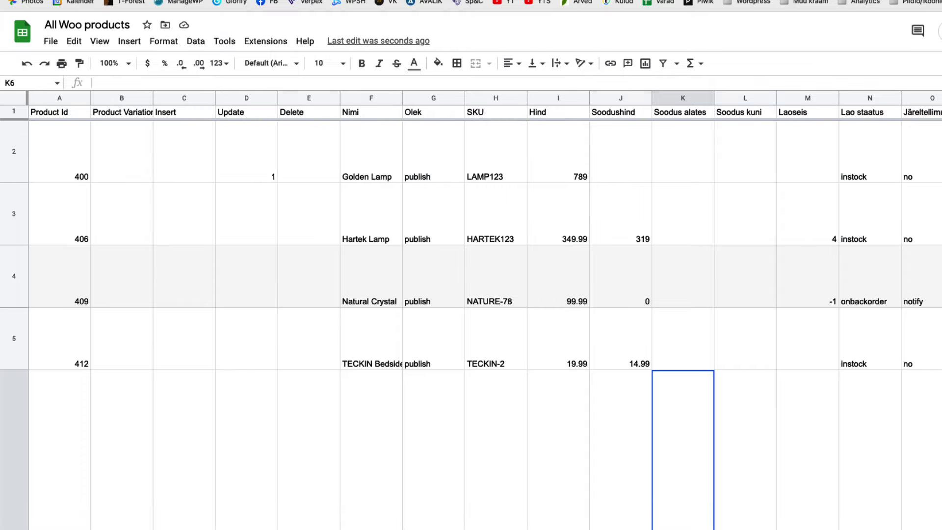
Flag the black hats product in row 46 for deletion with 1 in E46.
scroll(513, 259, "down", 10)
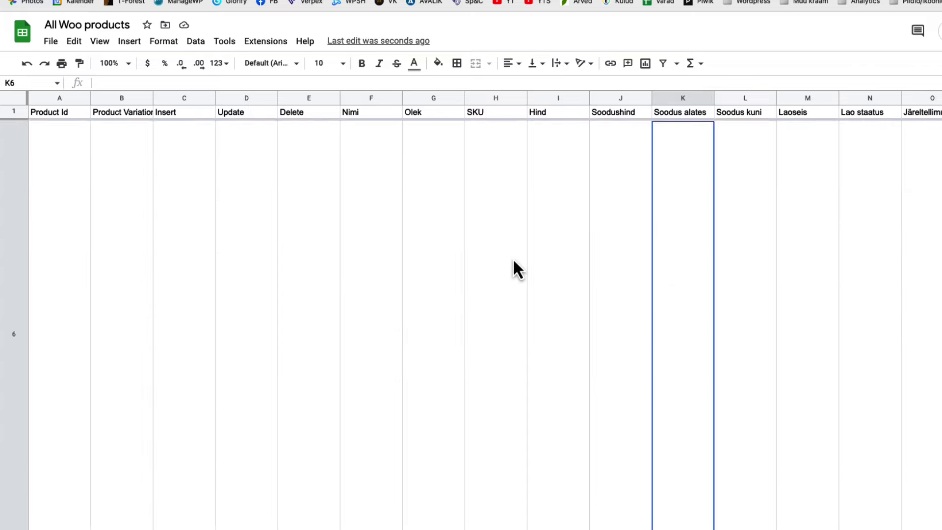
scroll(513, 258, "down", 20)
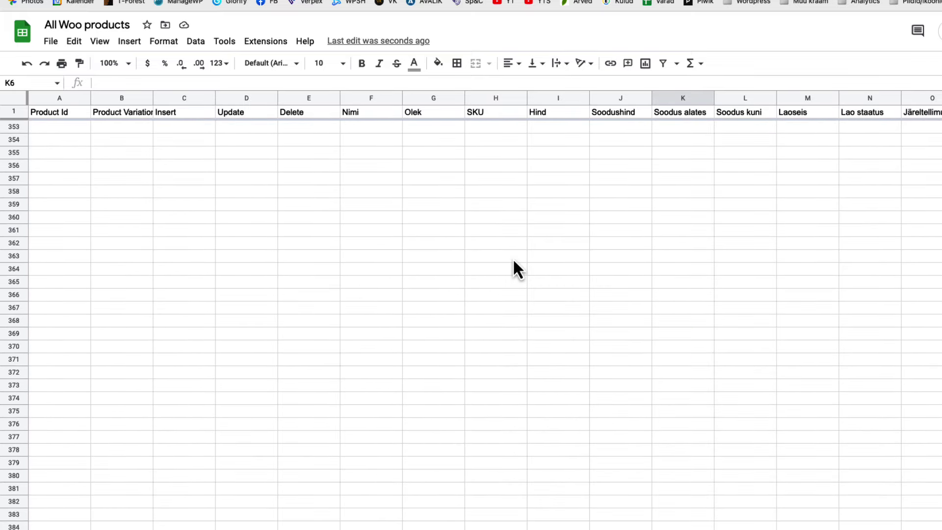
scroll(513, 258, "up", 10)
scroll(513, 258, "up", 20)
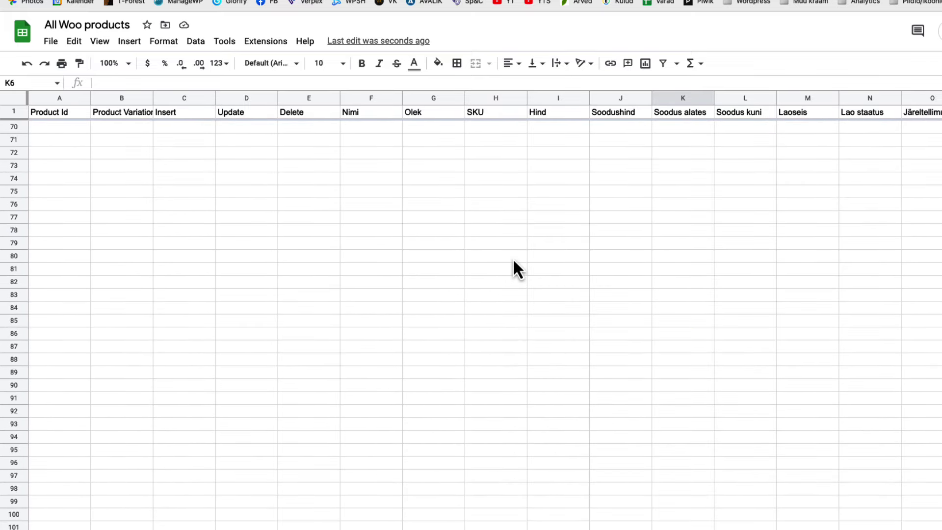
left_click(15, 395)
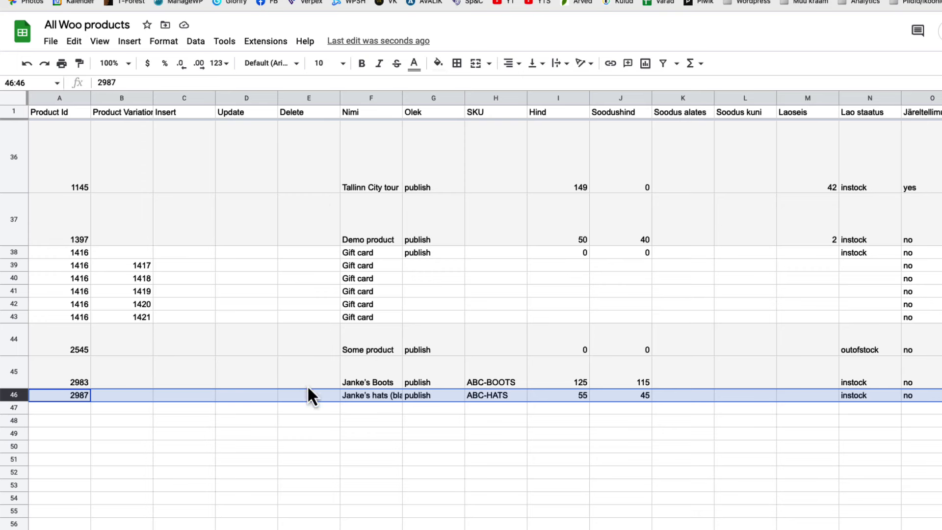
left_click(303, 96)
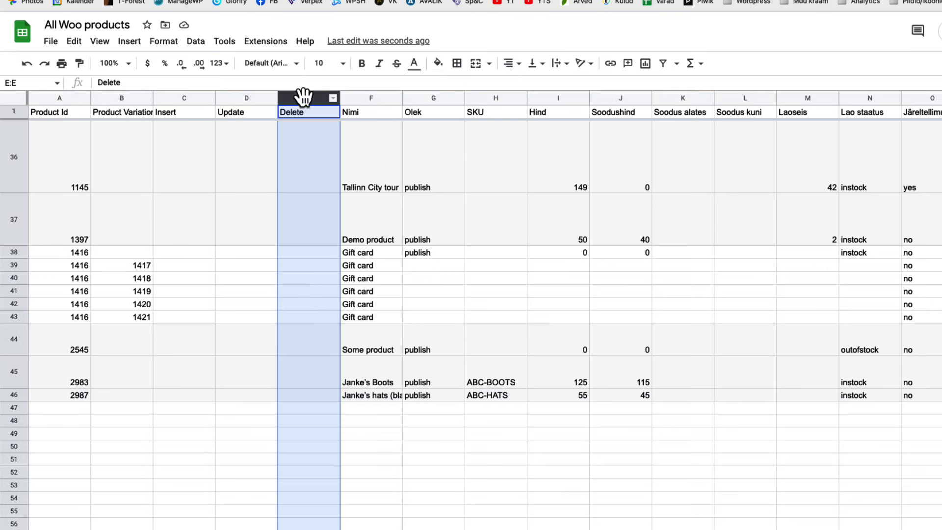
left_click(311, 395)
type("1")
left_click(376, 435)
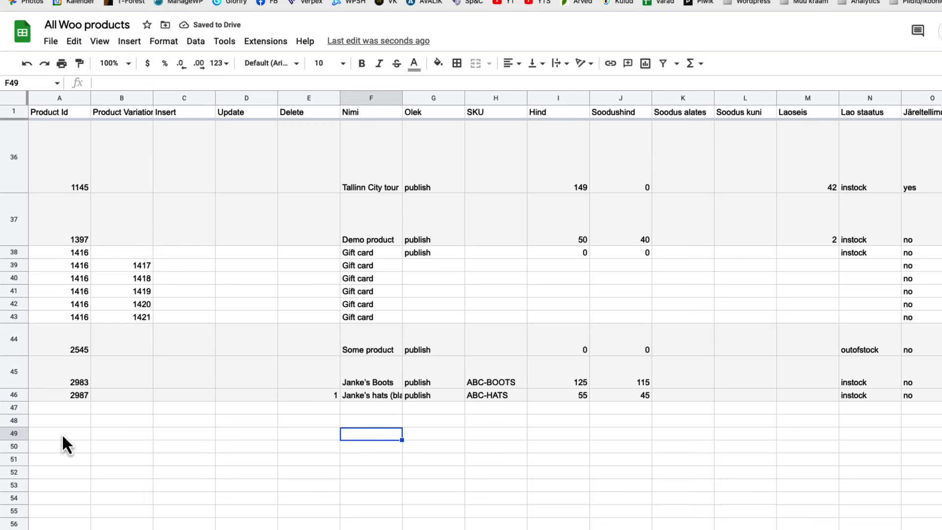
Copy row 46 to row 47, remove its delete flag and mark it for insert.
left_click(383, 411)
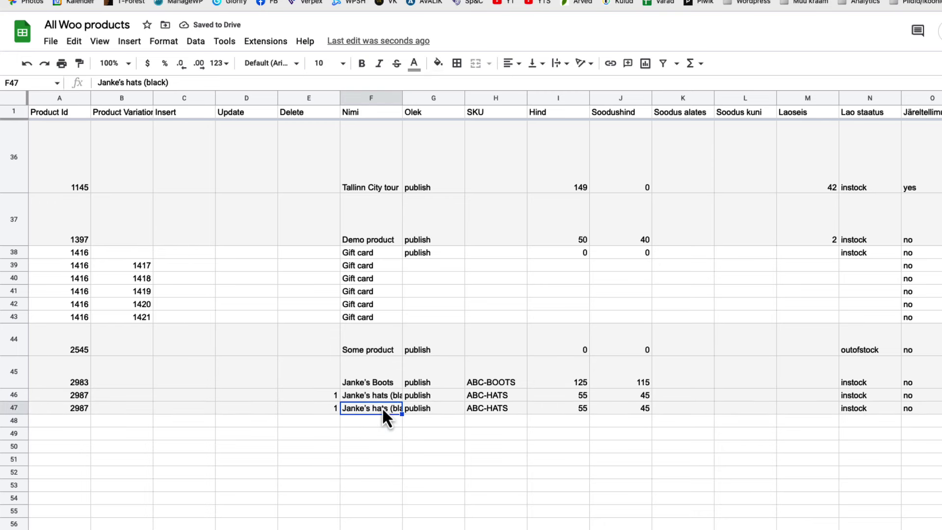
left_click(331, 411)
key("Delete")
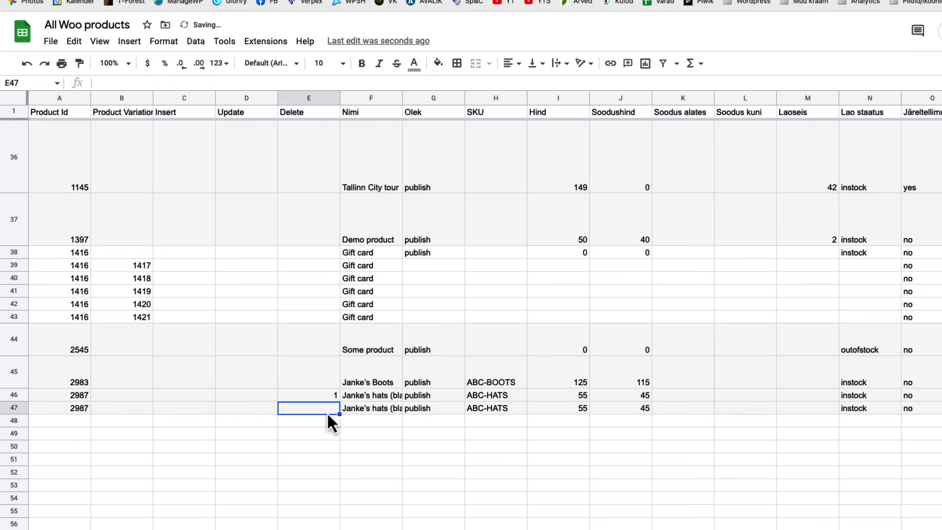
left_click(192, 409)
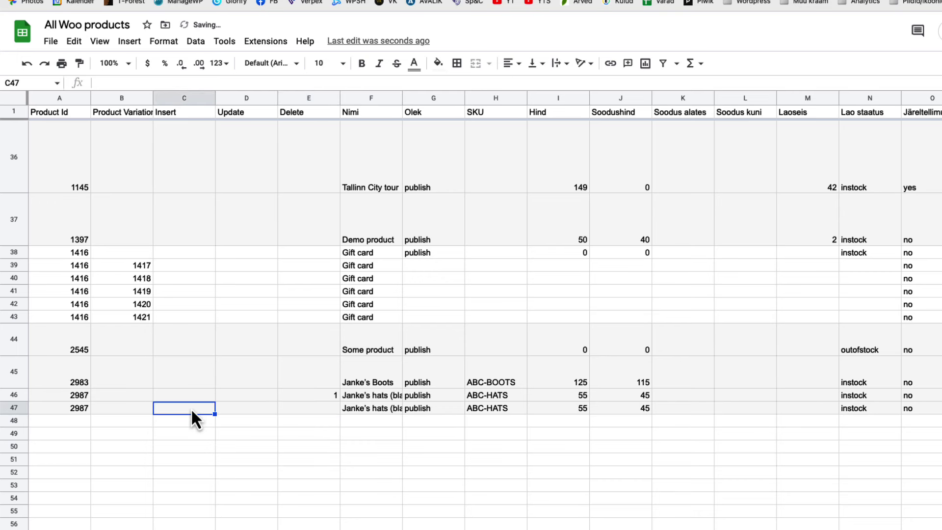
type("1")
left_click(378, 411)
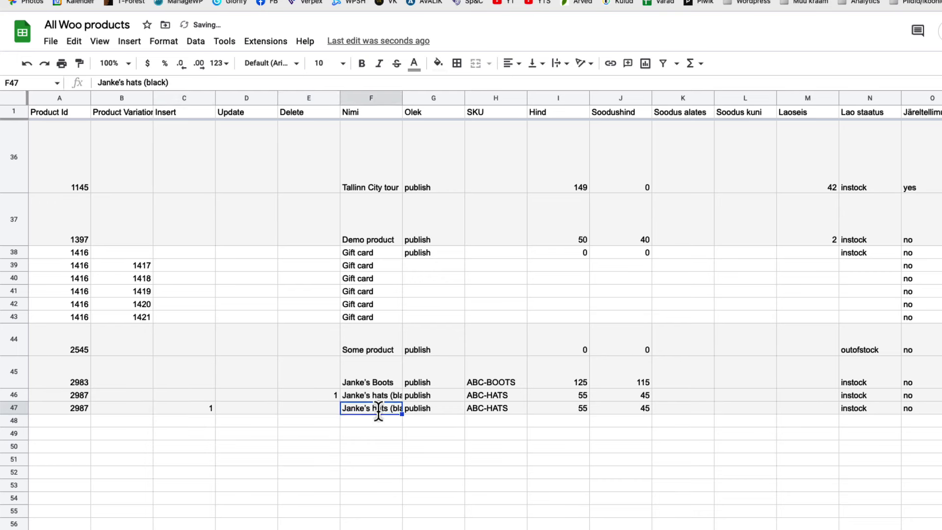
Rename row 47 to Random hat with SKU RANDOM-HAT, price 25 and no sale price.
type("Random hat")
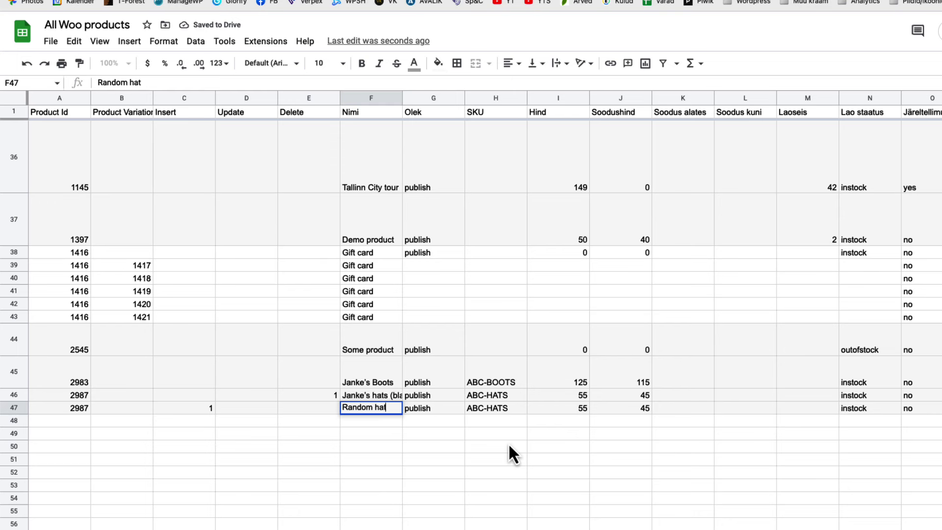
left_click(514, 410)
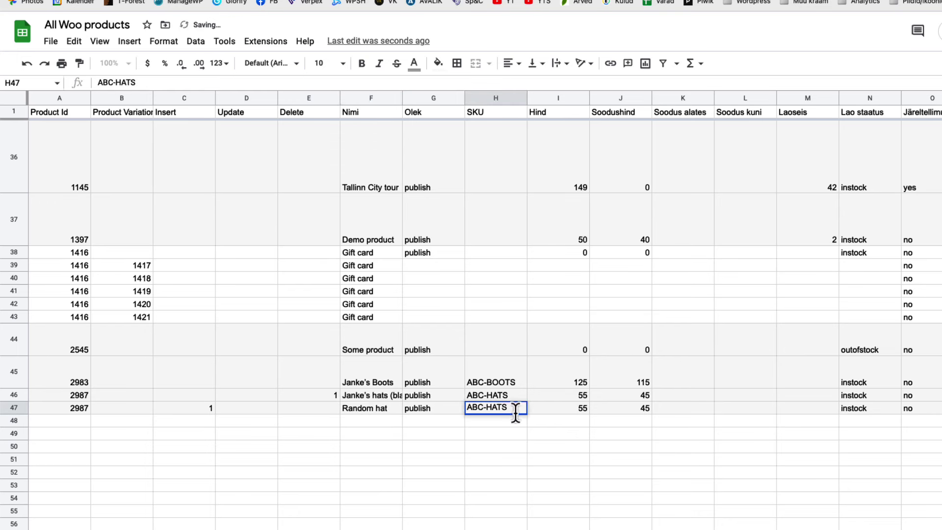
double_click(515, 409)
left_click_drag(515, 409, 468, 410)
type("RANDOM-HAT")
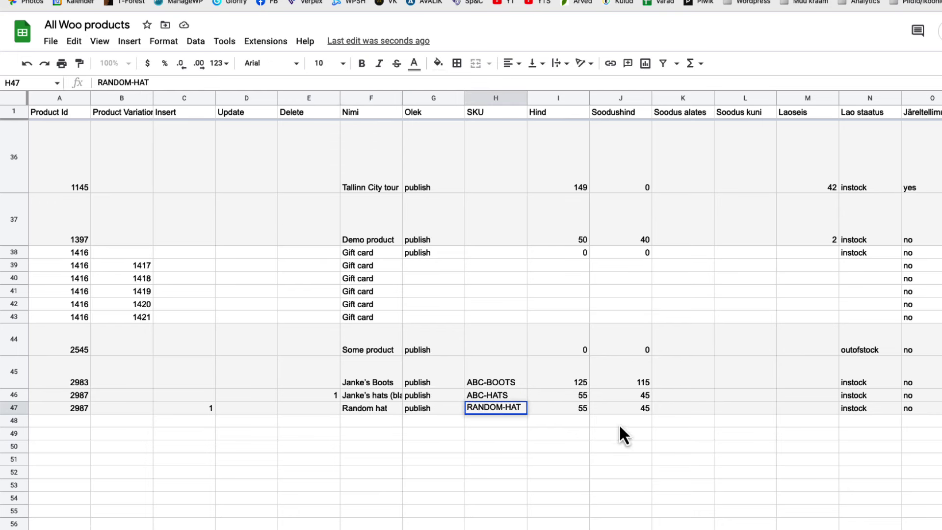
left_click(575, 407)
type("25")
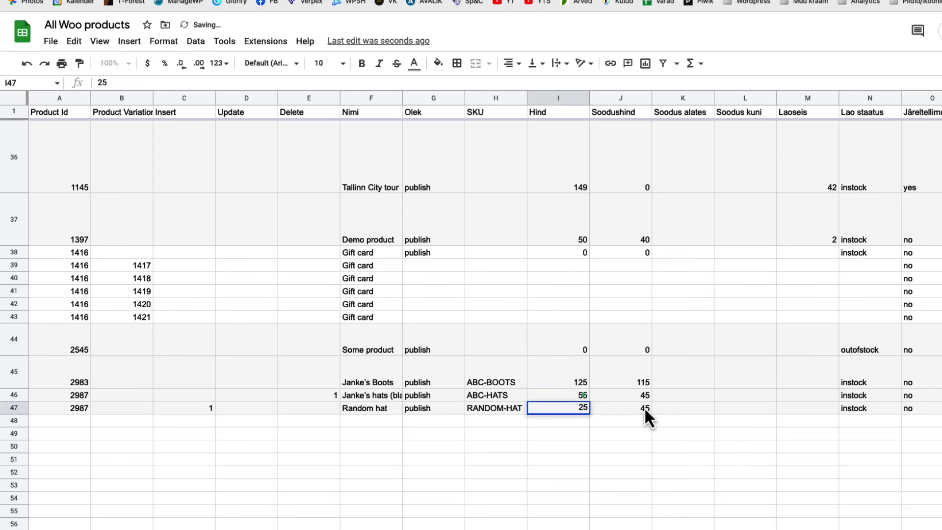
left_click(642, 408)
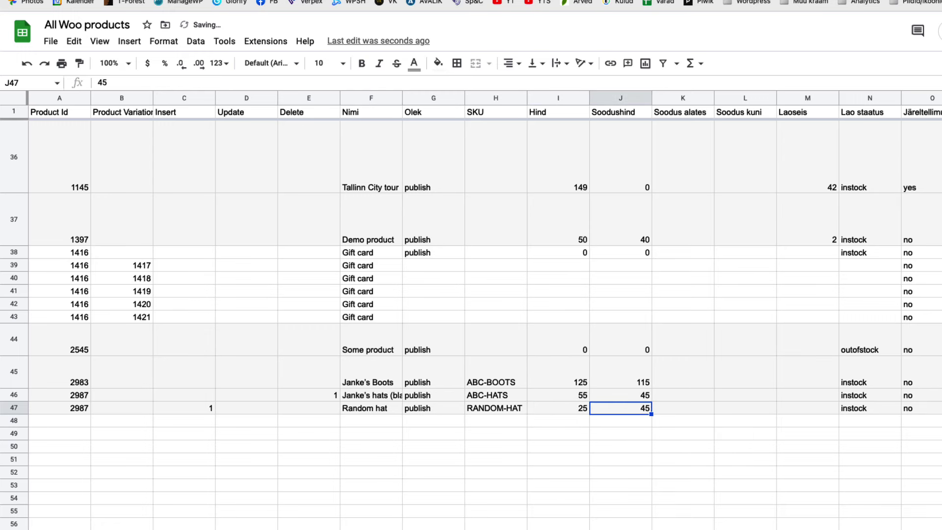
key("Delete")
scroll(470, 314, "right", 7)
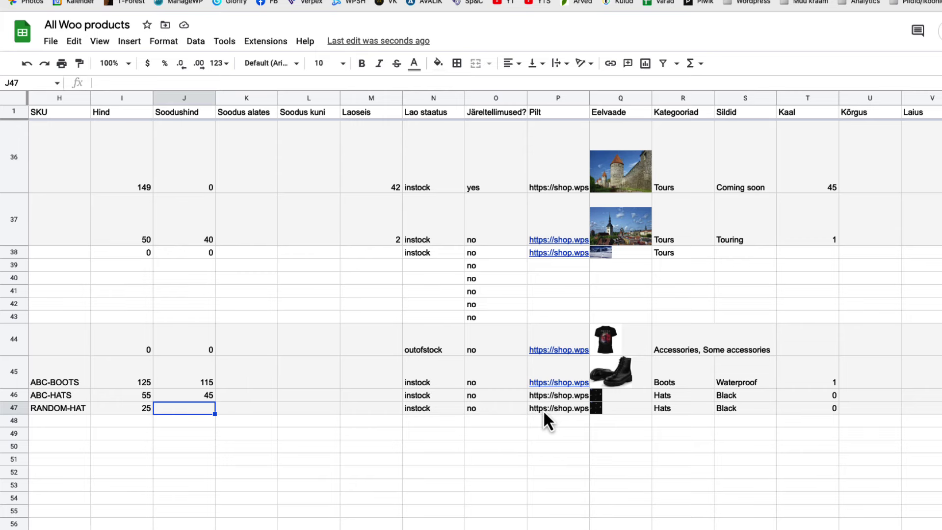
Edit row 47's image URLs, clear its Product Id, and review the insert and delete flags.
left_click(540, 408)
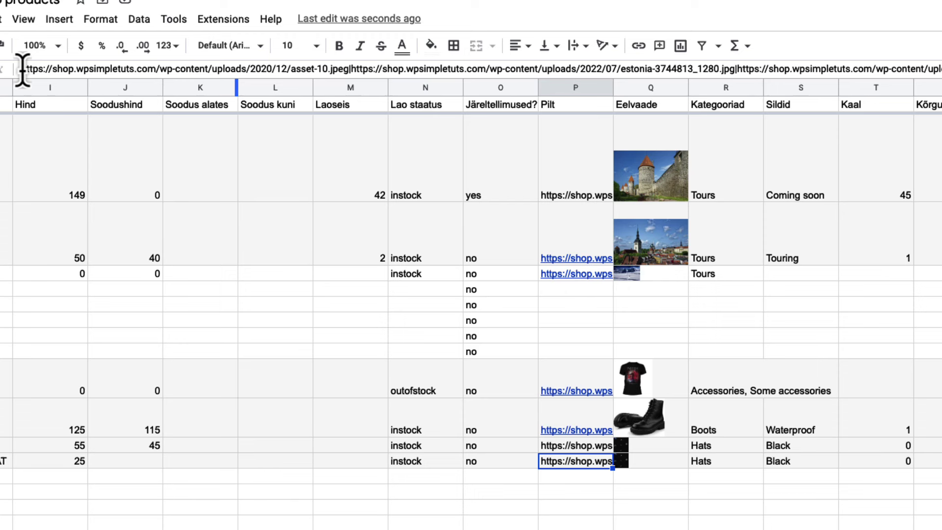
left_click_drag(90, 81, 939, 68)
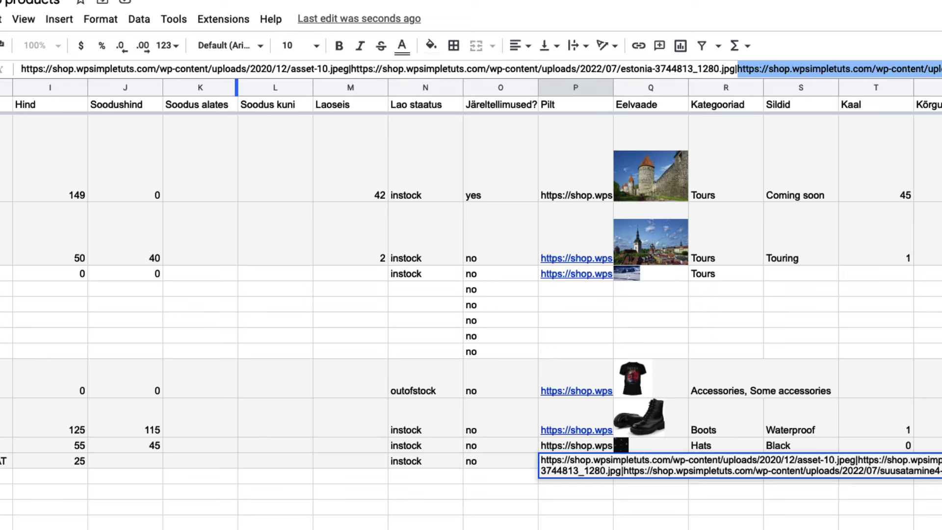
left_click(351, 69)
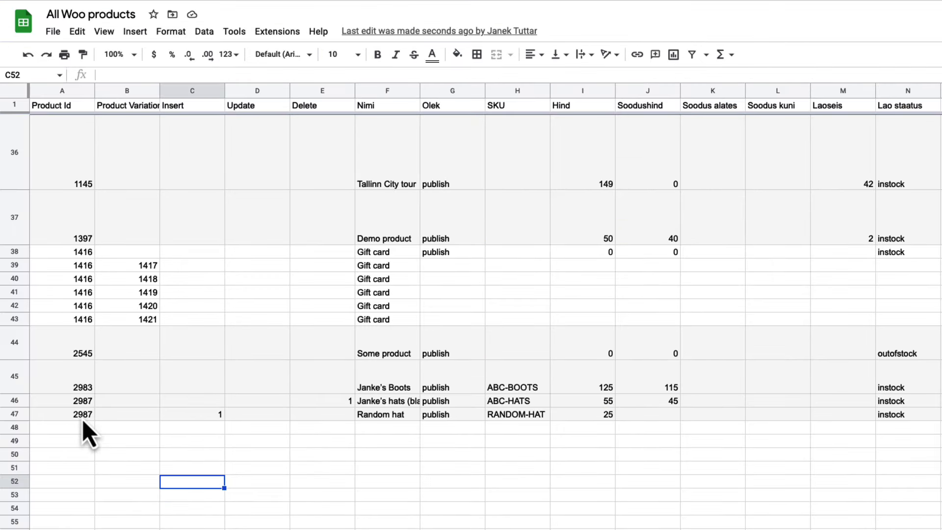
left_click(83, 414)
key("Delete")
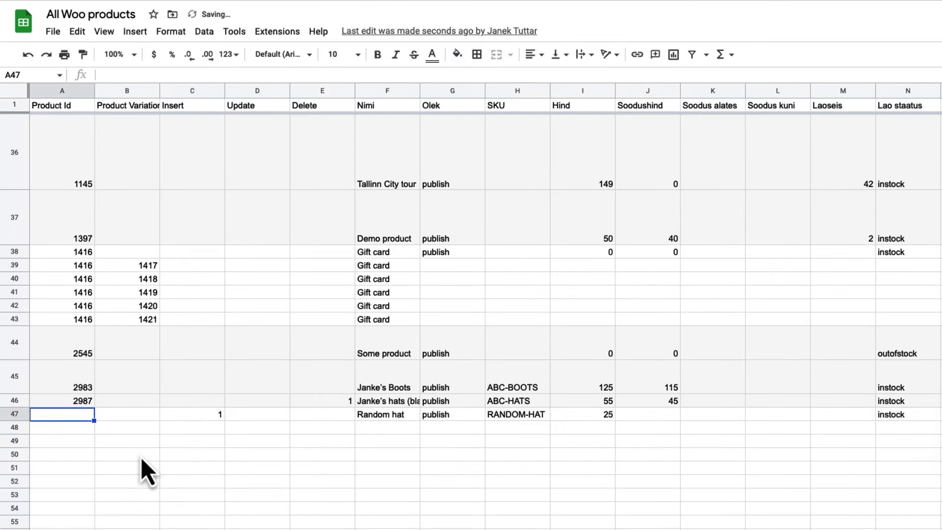
left_click(194, 468)
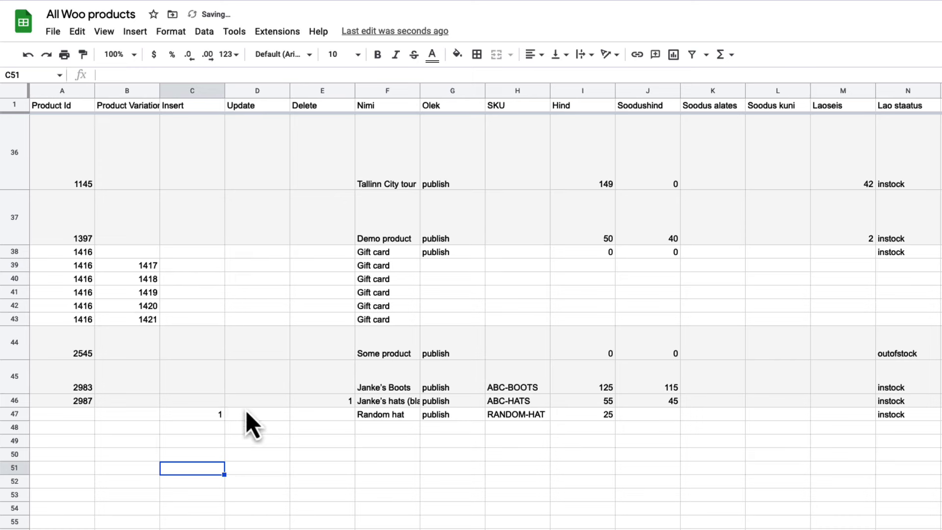
left_click(214, 417)
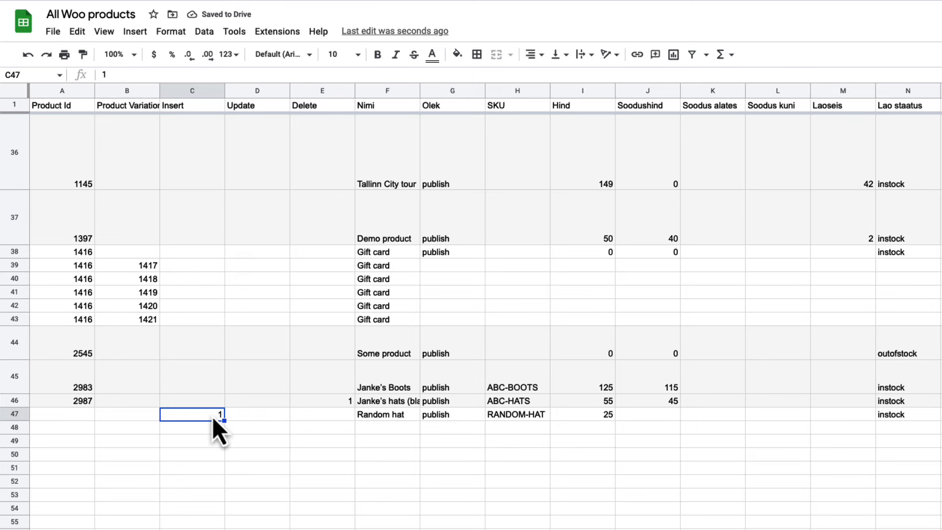
left_click(349, 403)
Put 1 in the Update cells for Golden Lamp and Hartek Lamp; change Golden Lamp's sale price to 749.
scroll(415, 308, "up", 20)
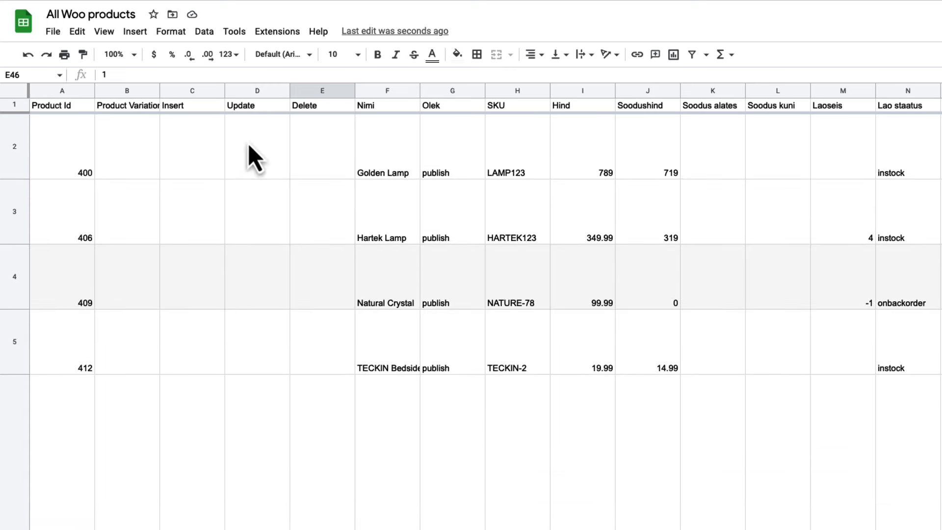
left_click(261, 145)
type("1")
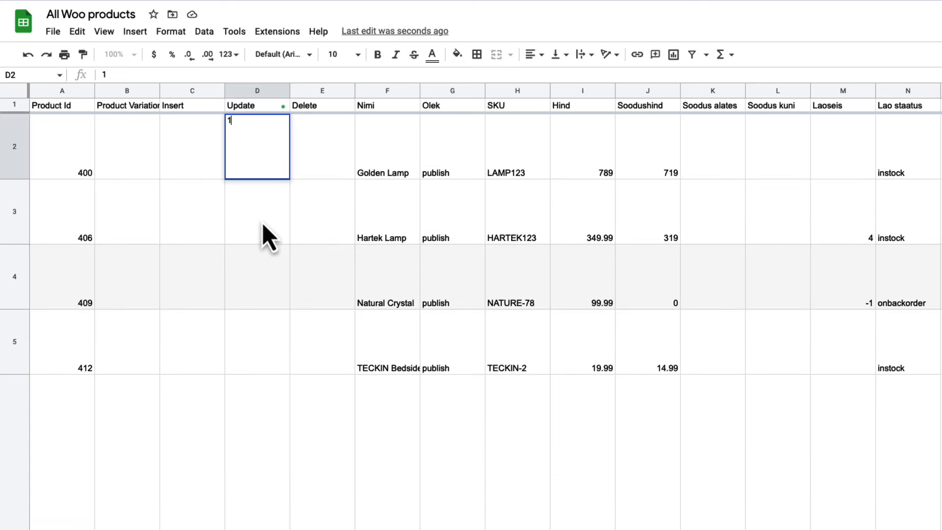
left_click(261, 224)
type("1")
left_click(675, 163)
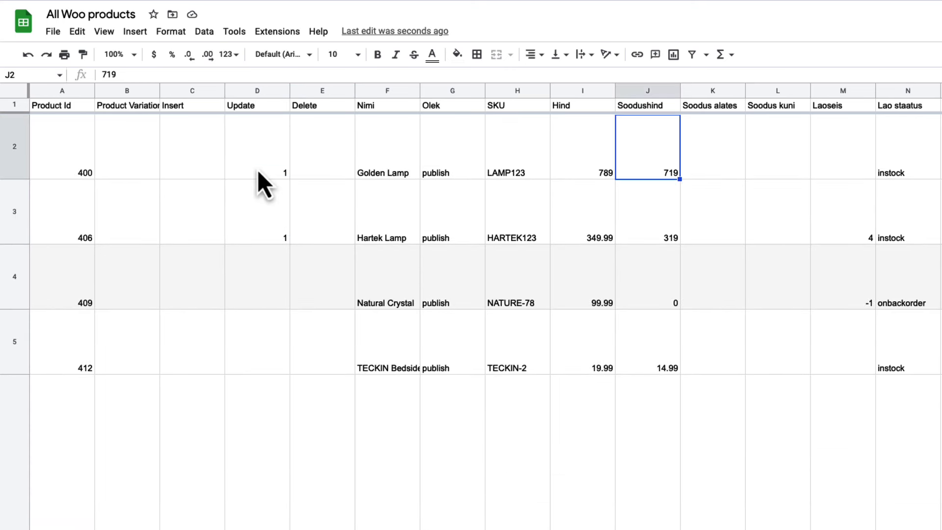
type("749")
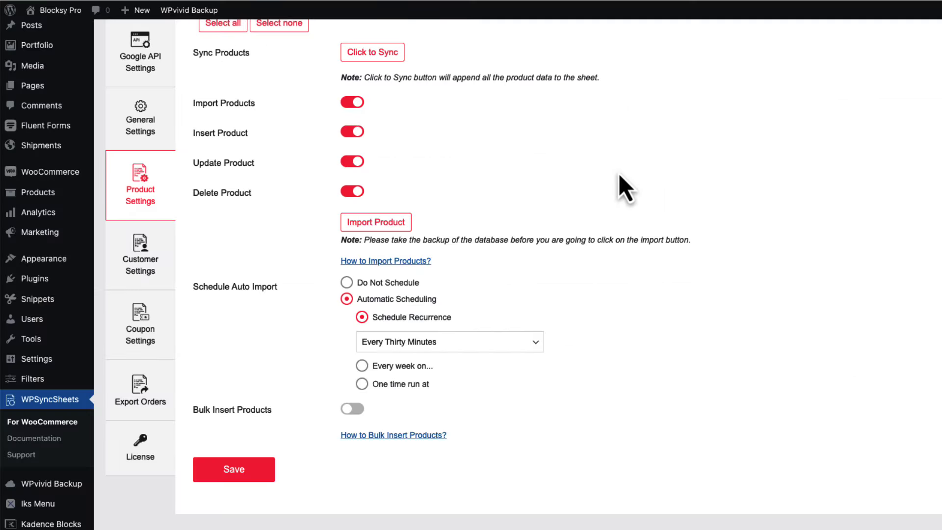
Import the sheet into WooCommerce, confirming one insert, two updates and one delete.
left_click(367, 224)
left_click(661, 42)
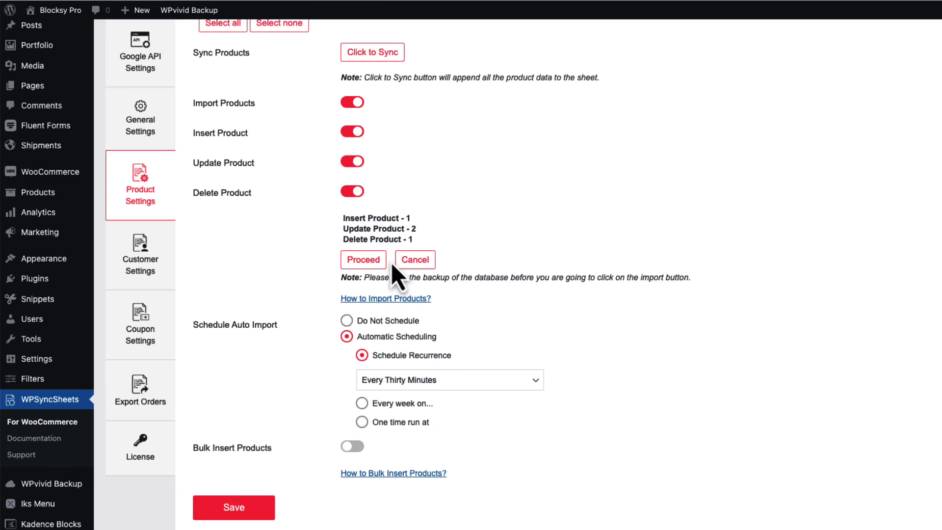
left_click(365, 263)
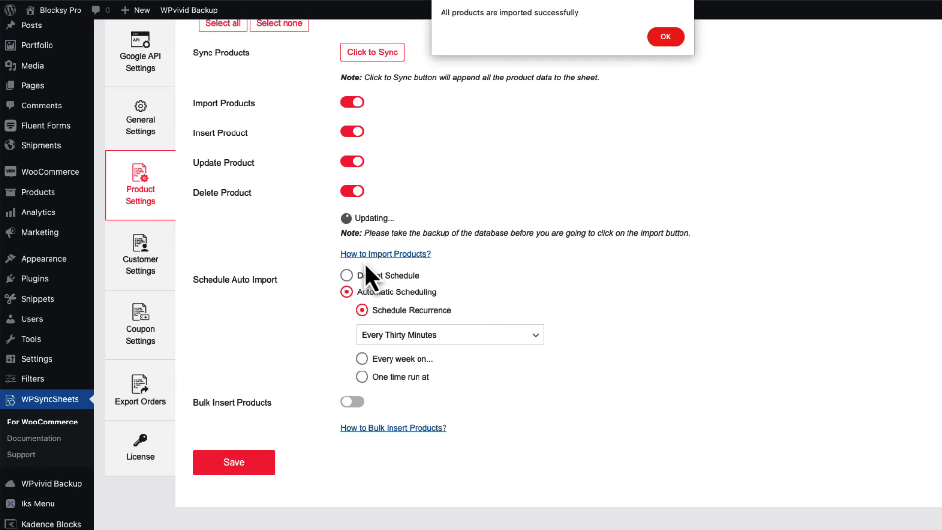
left_click(664, 40)
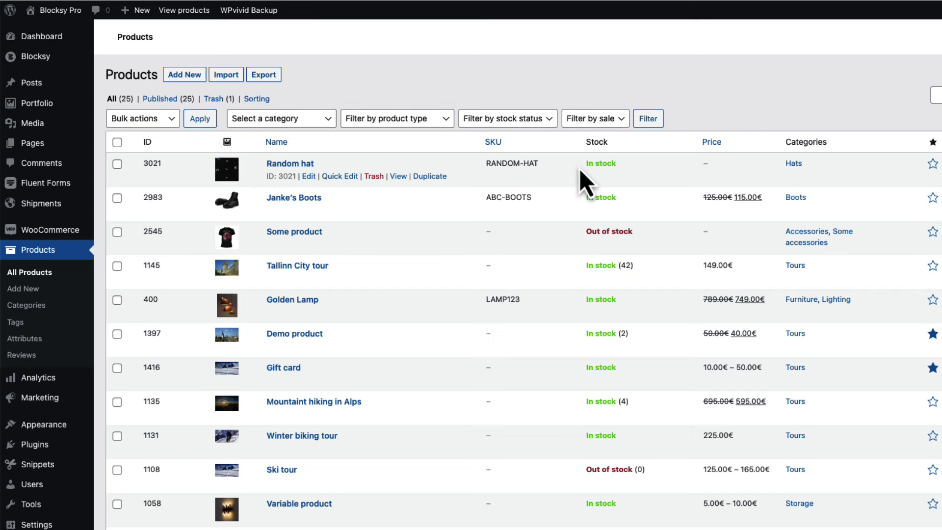
scroll(701, 304, "down", 10)
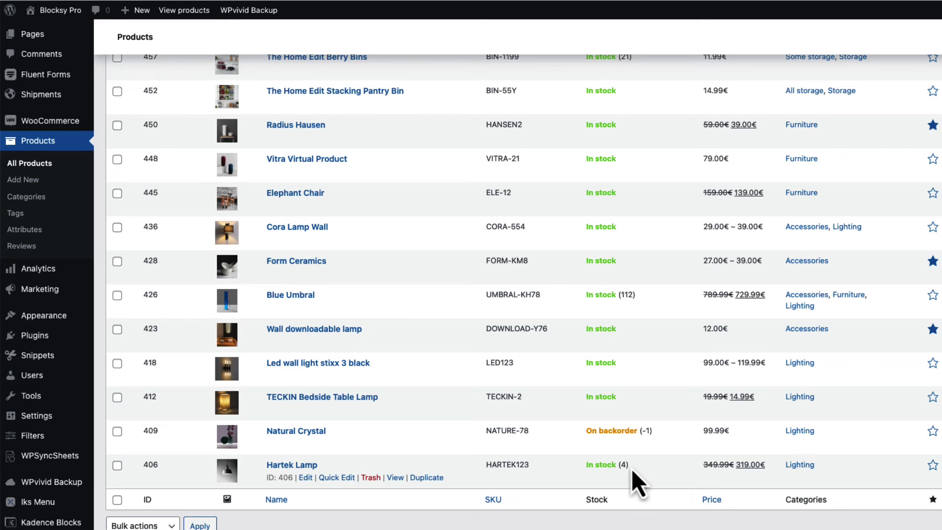
left_click_drag(623, 466, 573, 472)
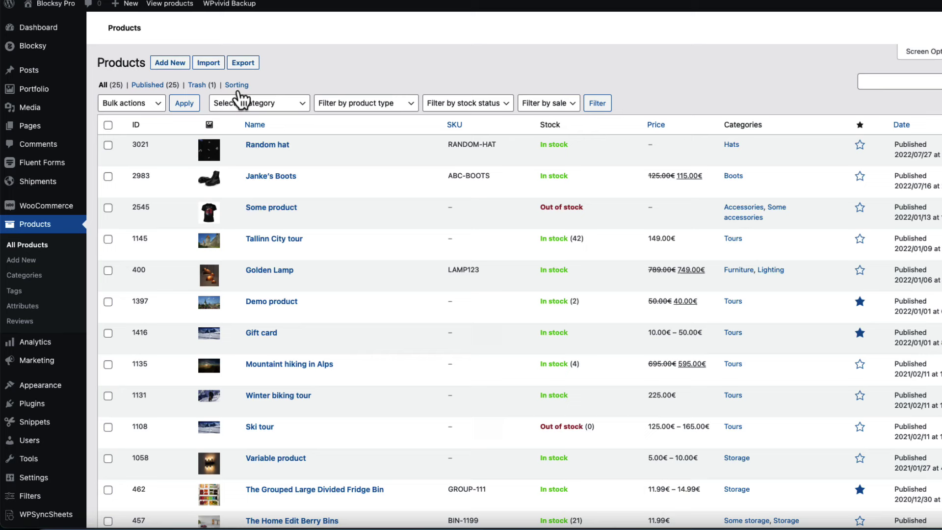
Restore Janke's hats (black) from the trash and return to All Products.
left_click(195, 87)
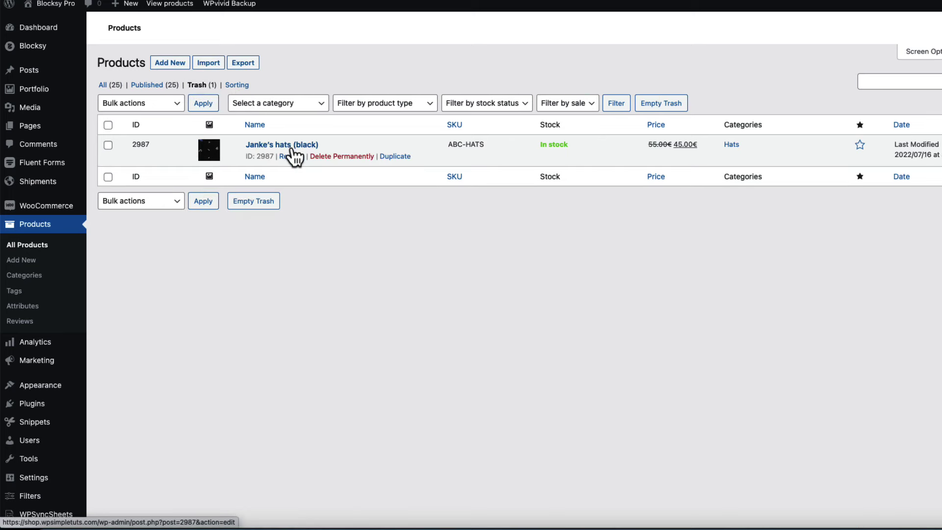
left_click(293, 156)
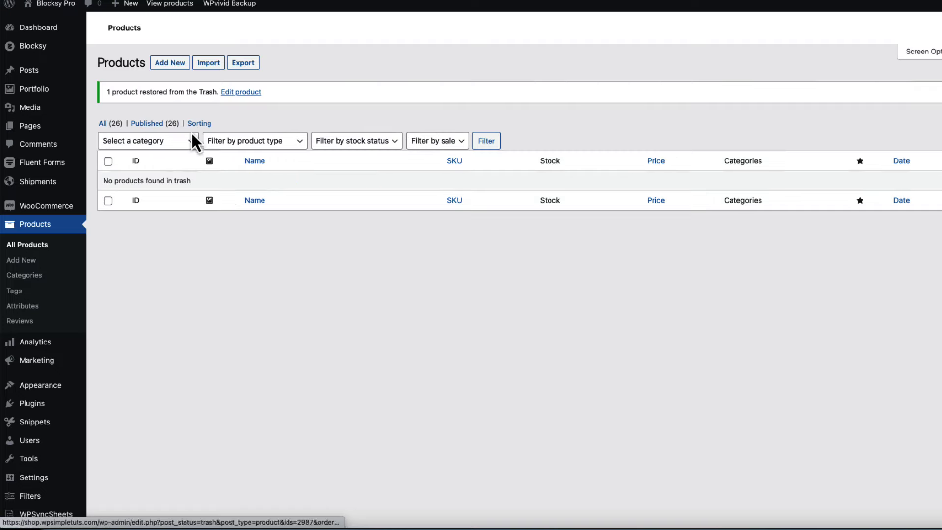
left_click(35, 246)
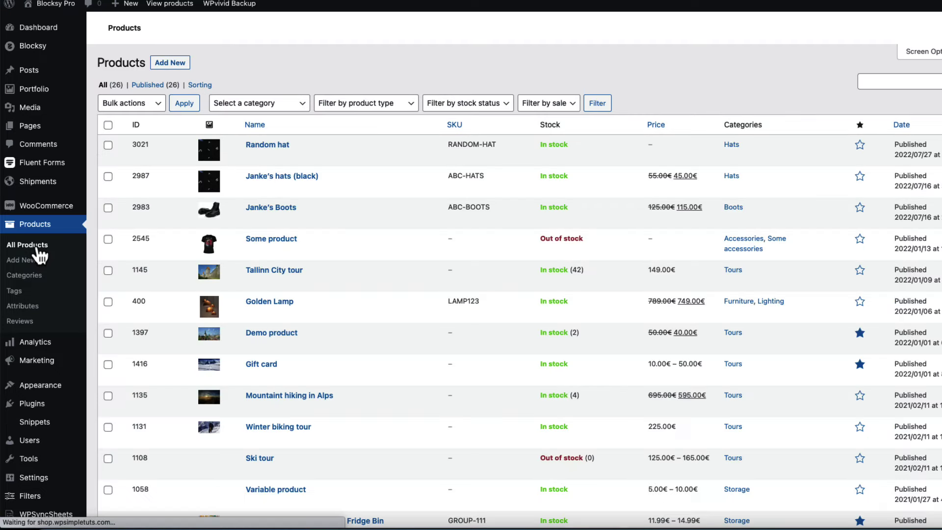
mouse_move(248, 179)
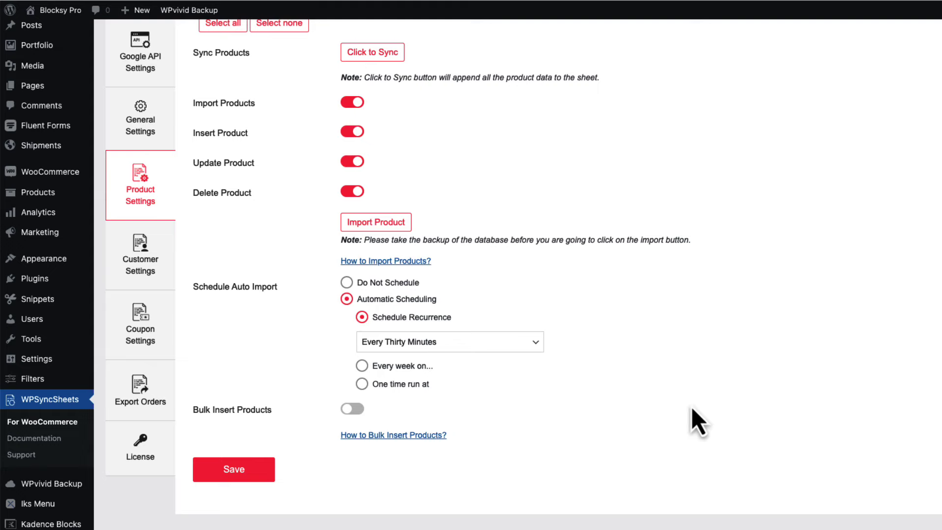
Turn on syncing all customers to a sheet in Customer Settings.
scroll(490, 344, "up", 5)
left_click(132, 260)
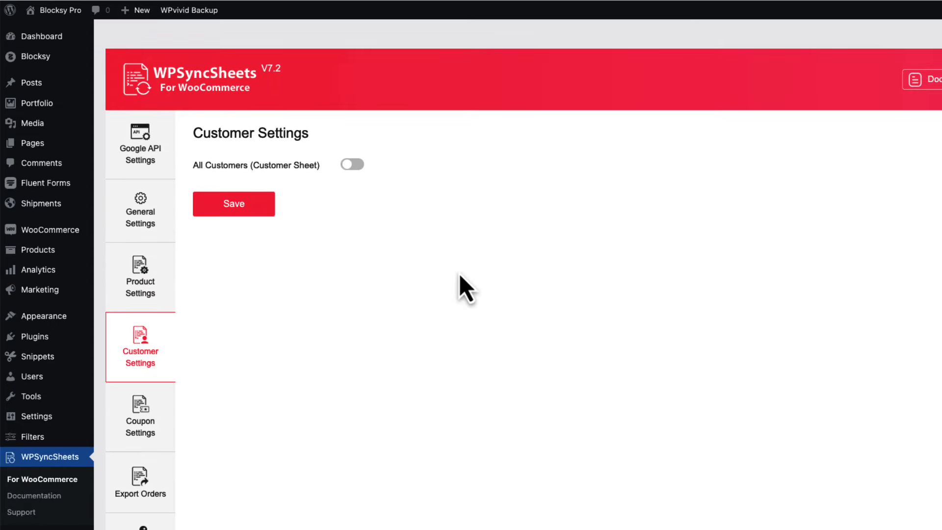
left_click(352, 165)
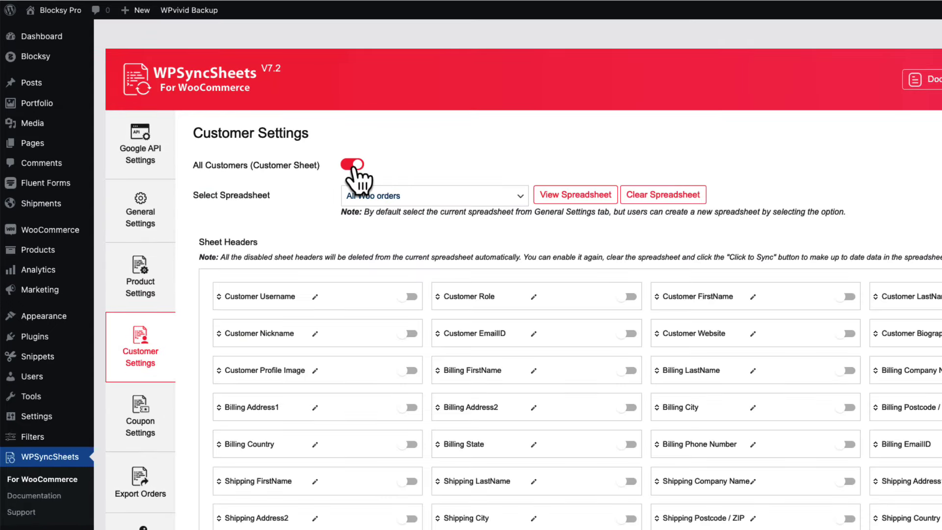
Browse Coupon Settings, Export Orders and General Settings, ending back on Export Orders.
left_click(140, 425)
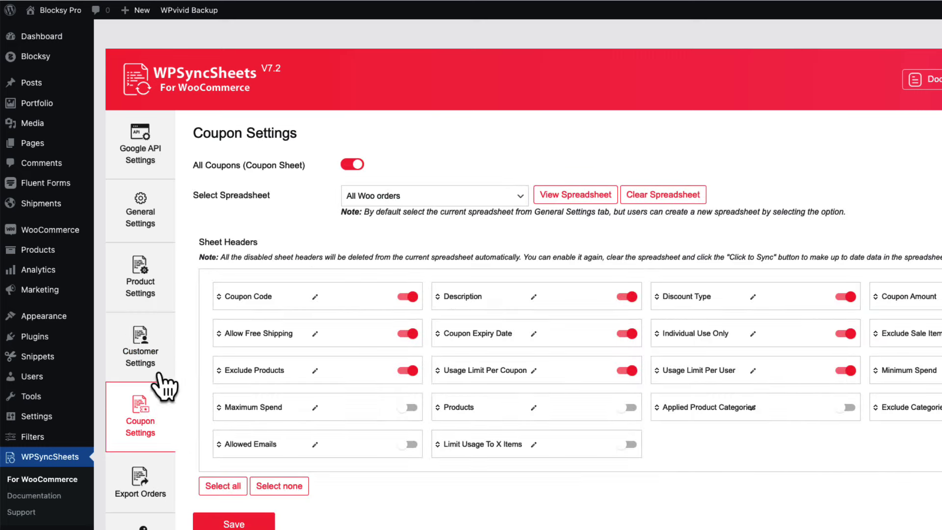
left_click(132, 479)
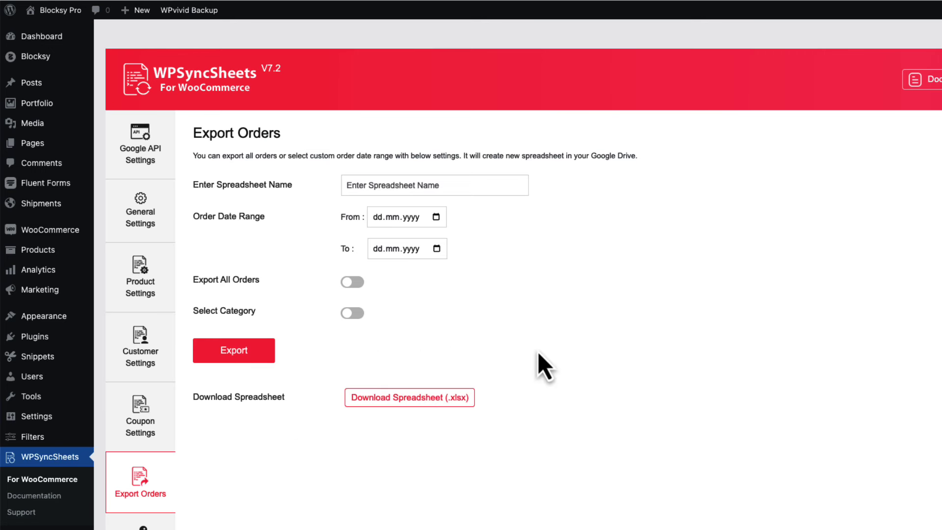
left_click(140, 207)
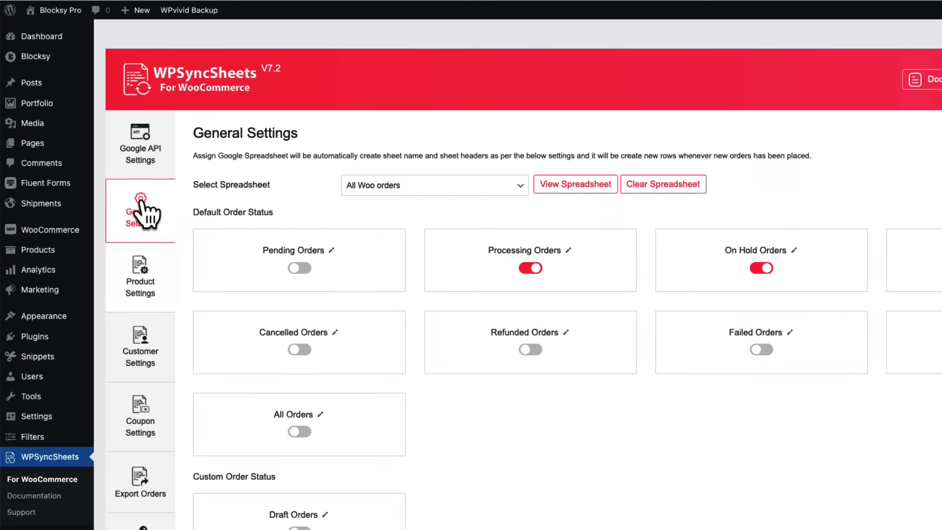
left_click(141, 492)
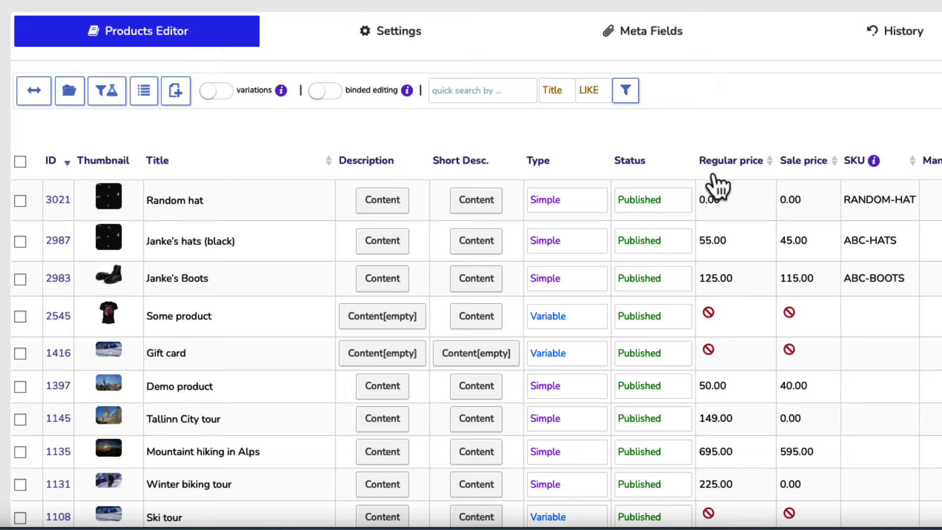
Set regular prices inline: Janke's hats (black) to 45 and Janke's Boots to 120.
left_click(737, 238)
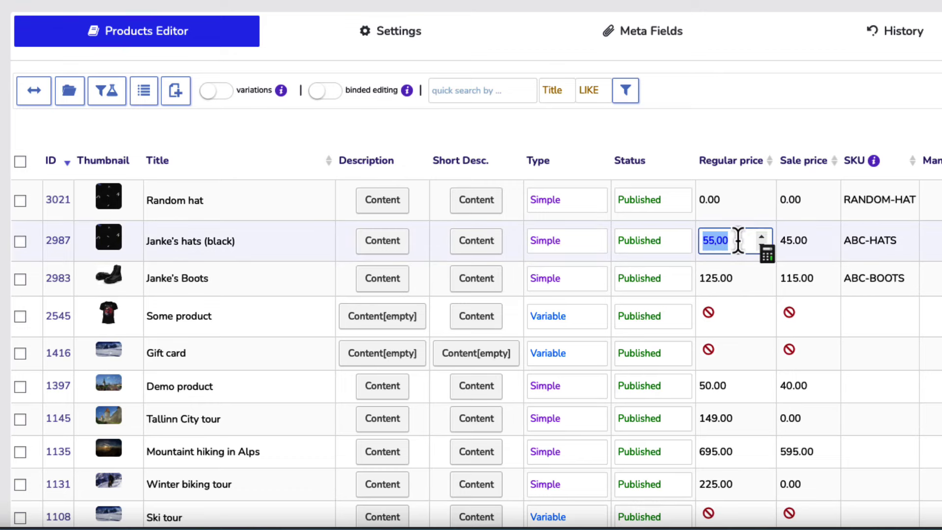
type("45")
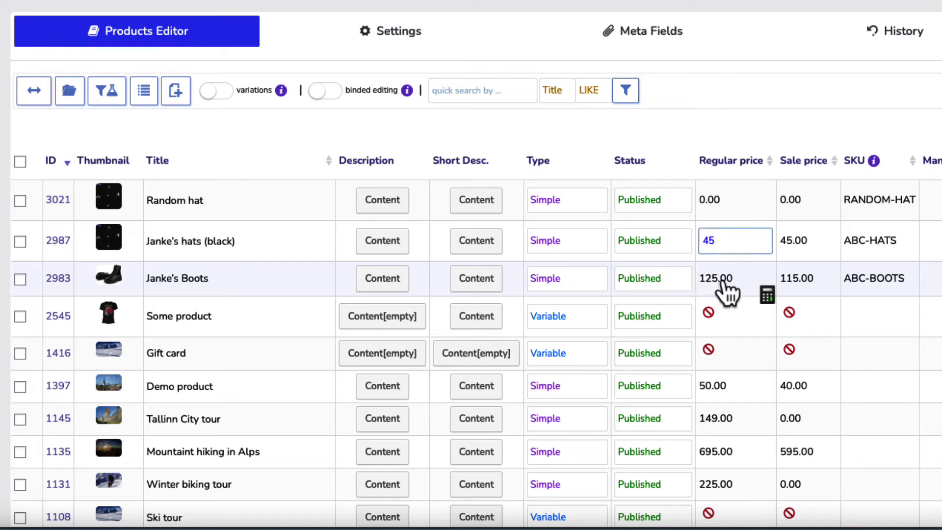
left_click(728, 279)
type("120")
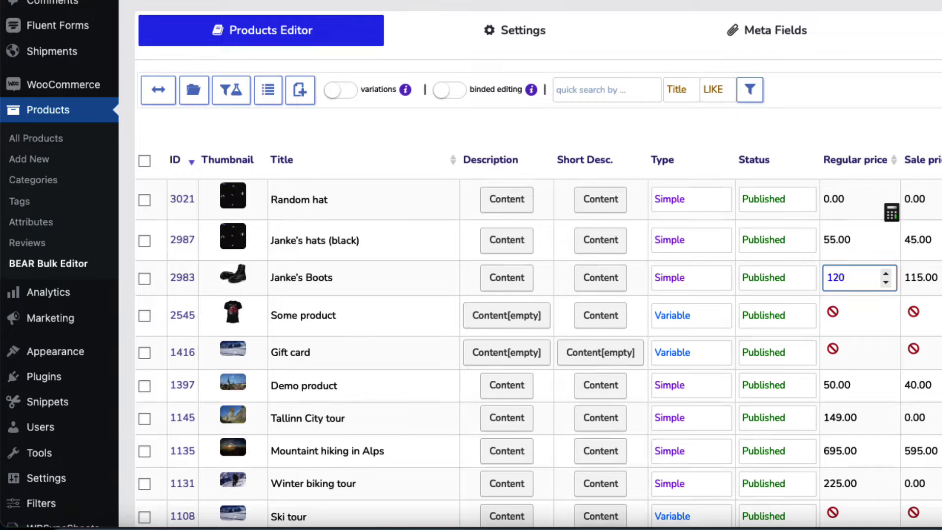
Show product variations in the table and give Random hat the Paradise Lost thumbnail.
scroll(538, 265, "down", 2)
left_click(347, 25)
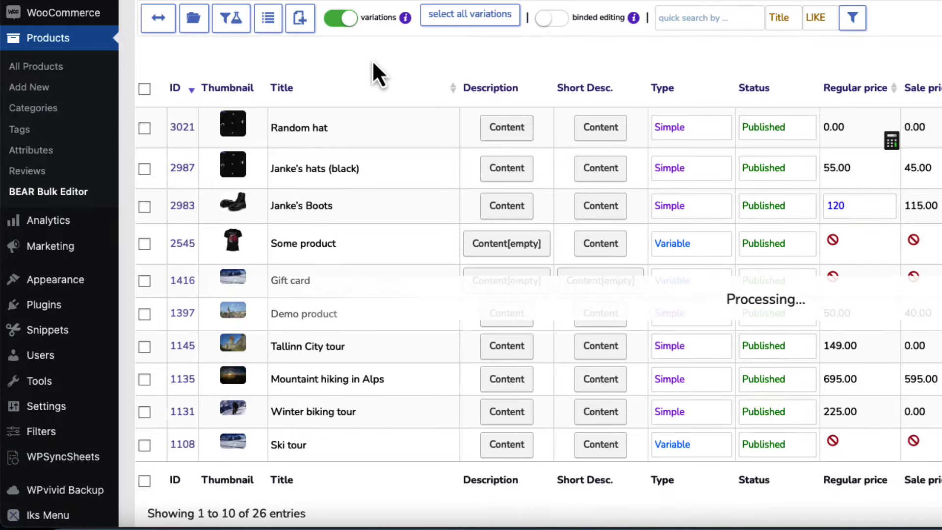
scroll(628, 278, "up", 2)
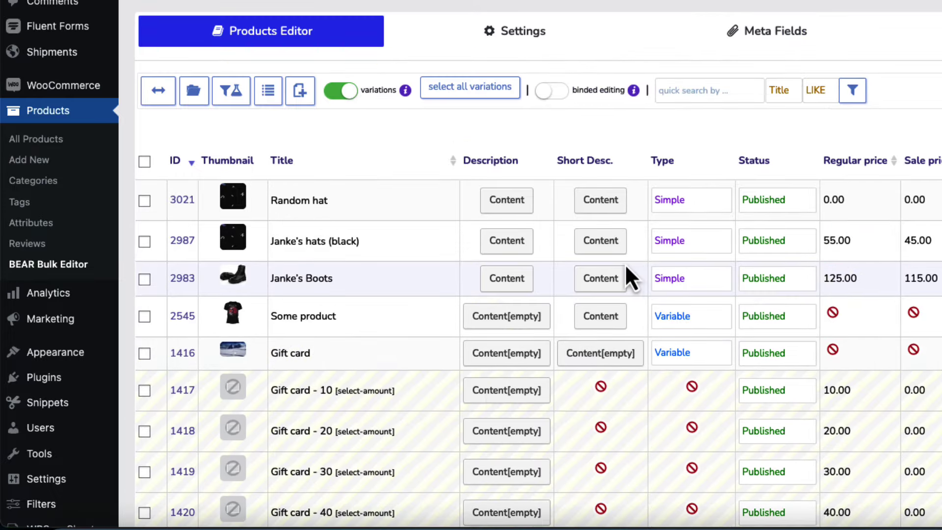
left_click(234, 199)
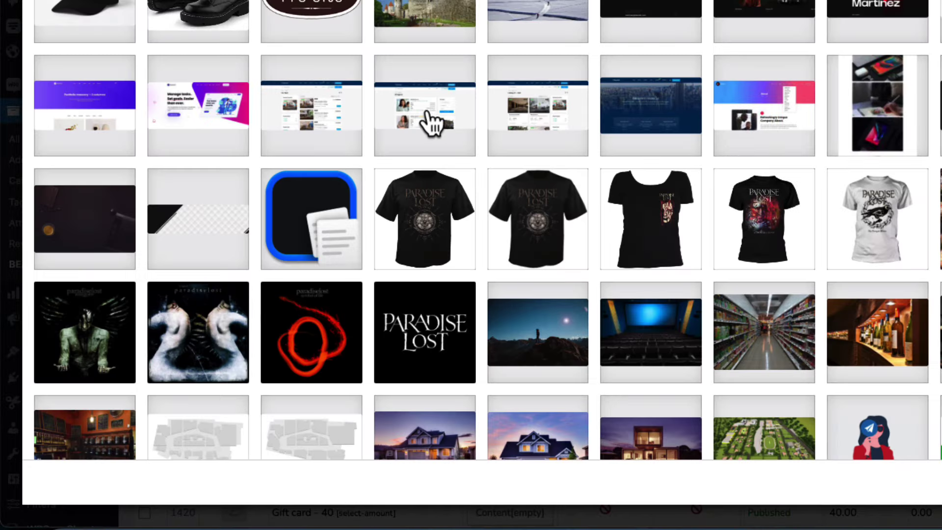
left_click(106, 308)
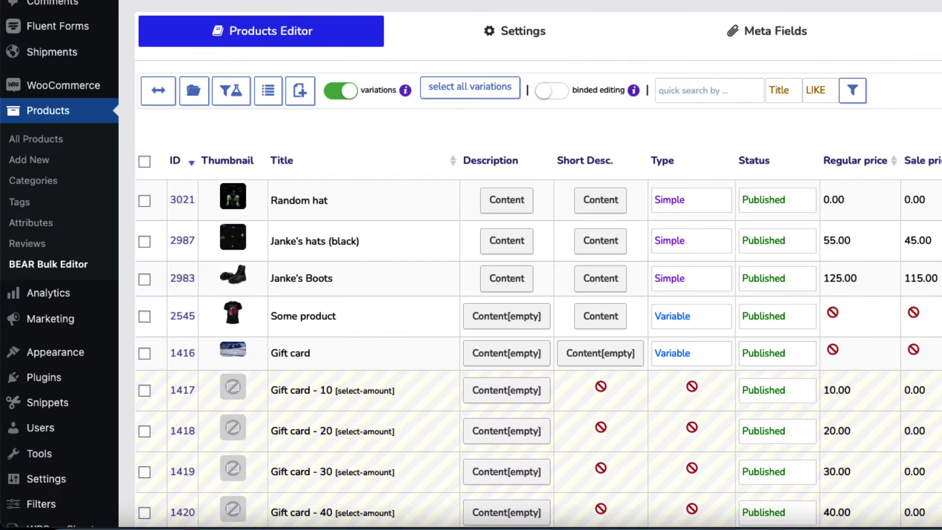